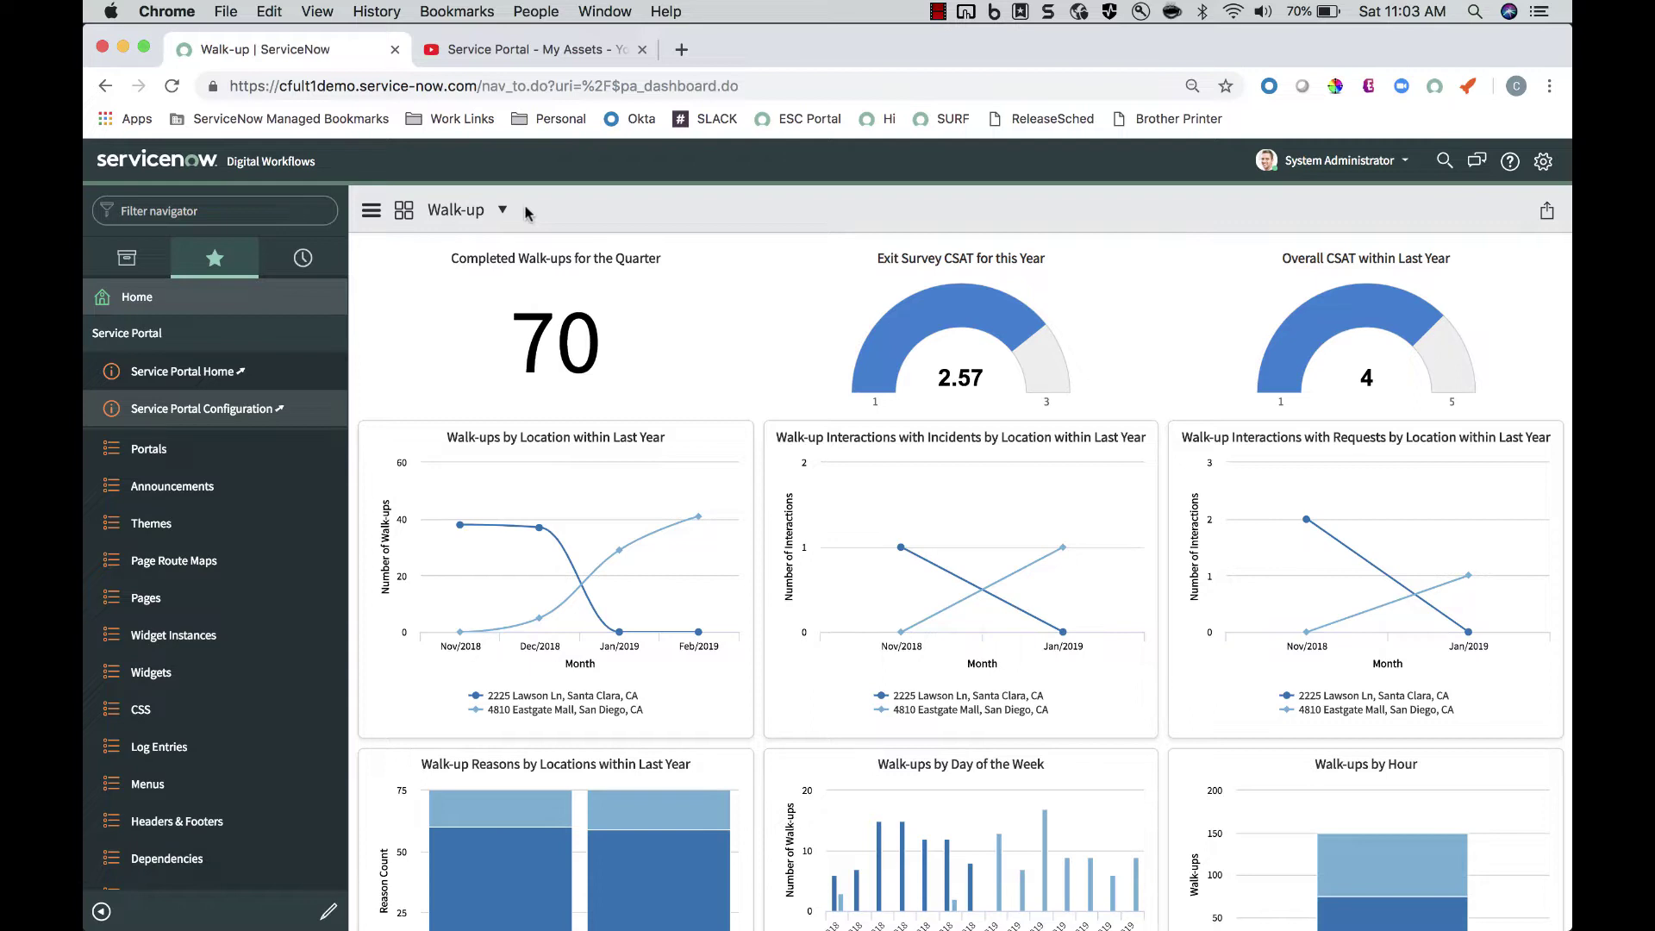
Open the Service Portal Configuration page and bring up the Service Portal - My Assets video on YouTube
left_click(259, 408)
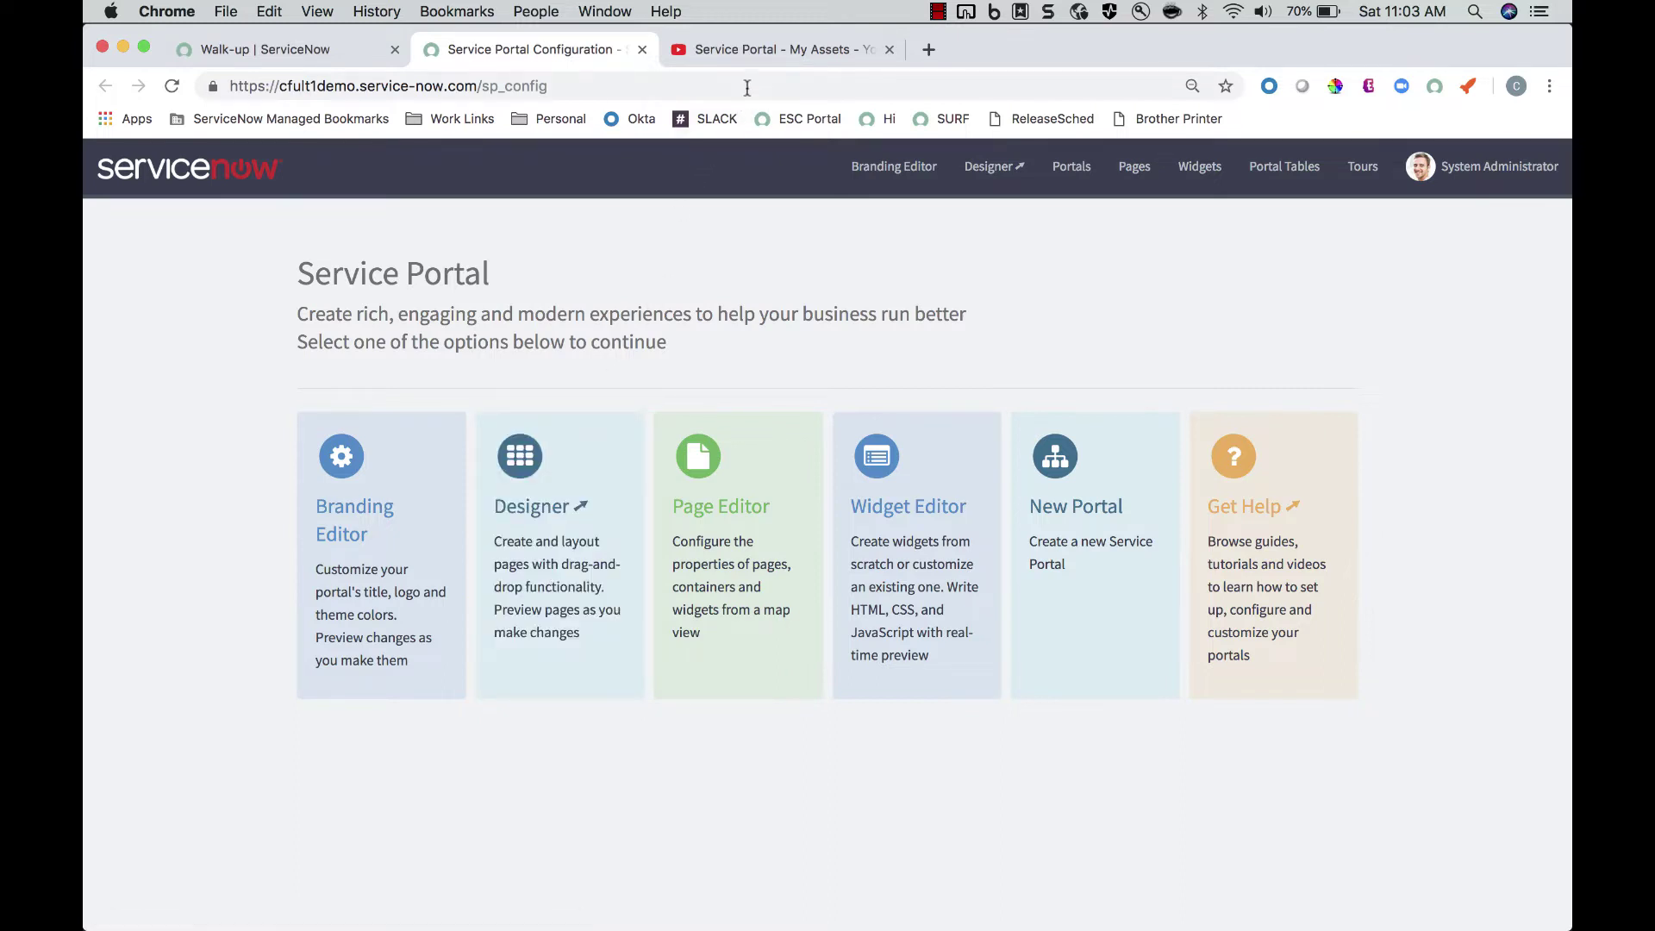
left_click(769, 49)
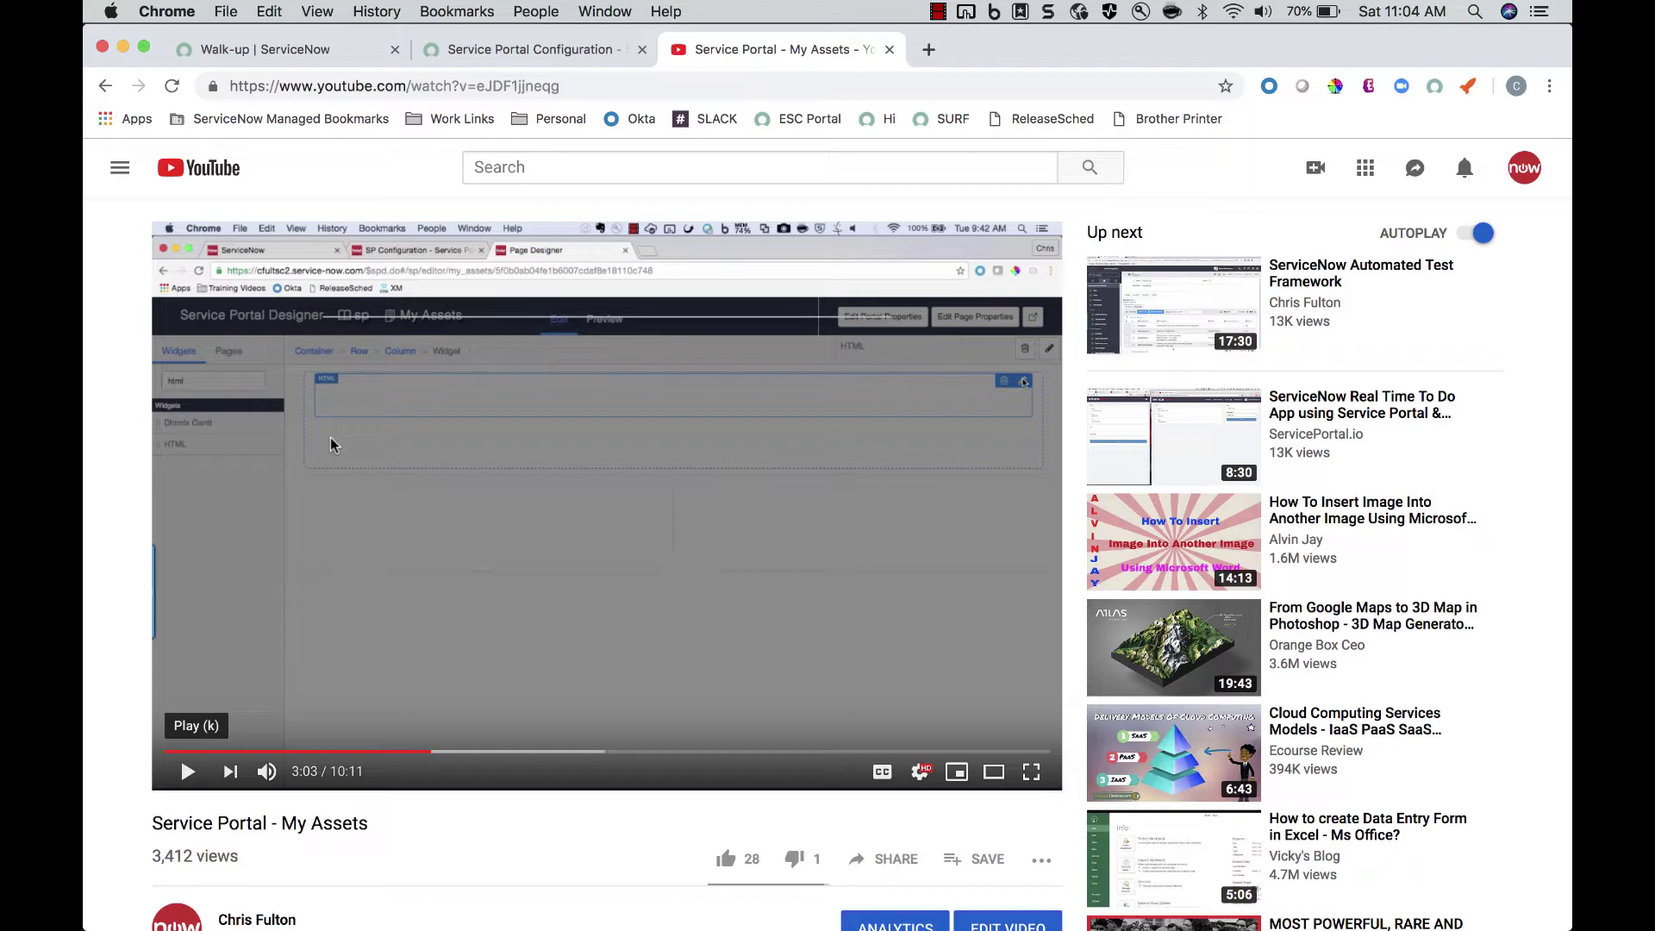
Filter the ServiceNow navigator for "my assets", view the My Assets module and return to the YouTube video
left_click(277, 53)
left_click(172, 211)
type("my assets")
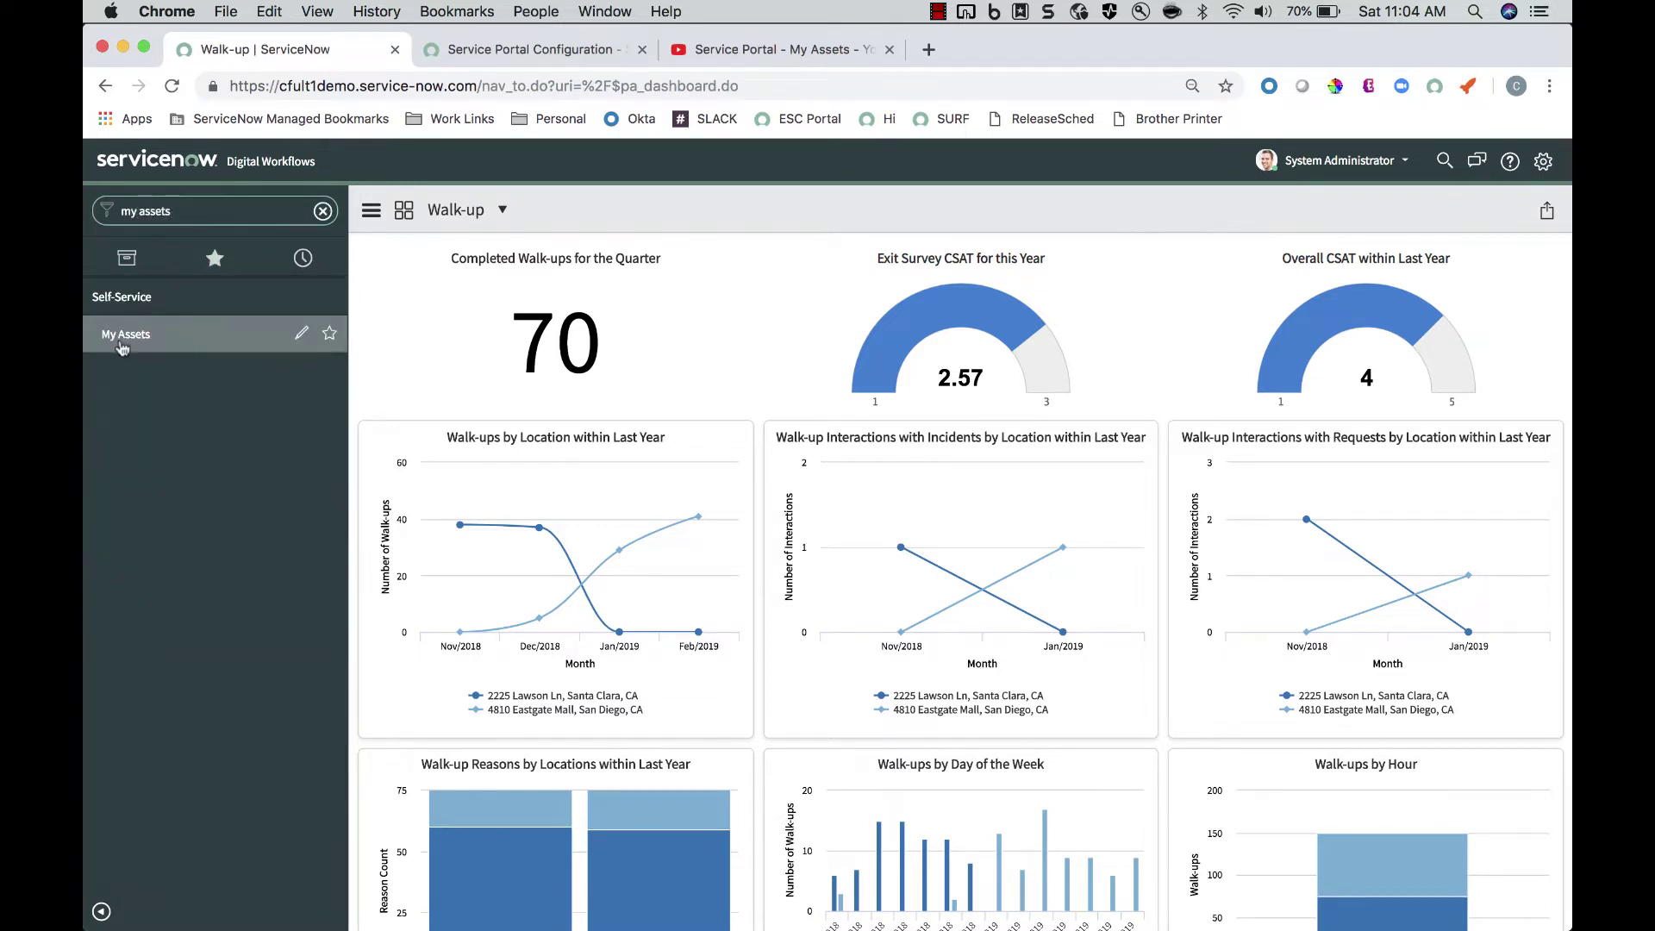
left_click(122, 337)
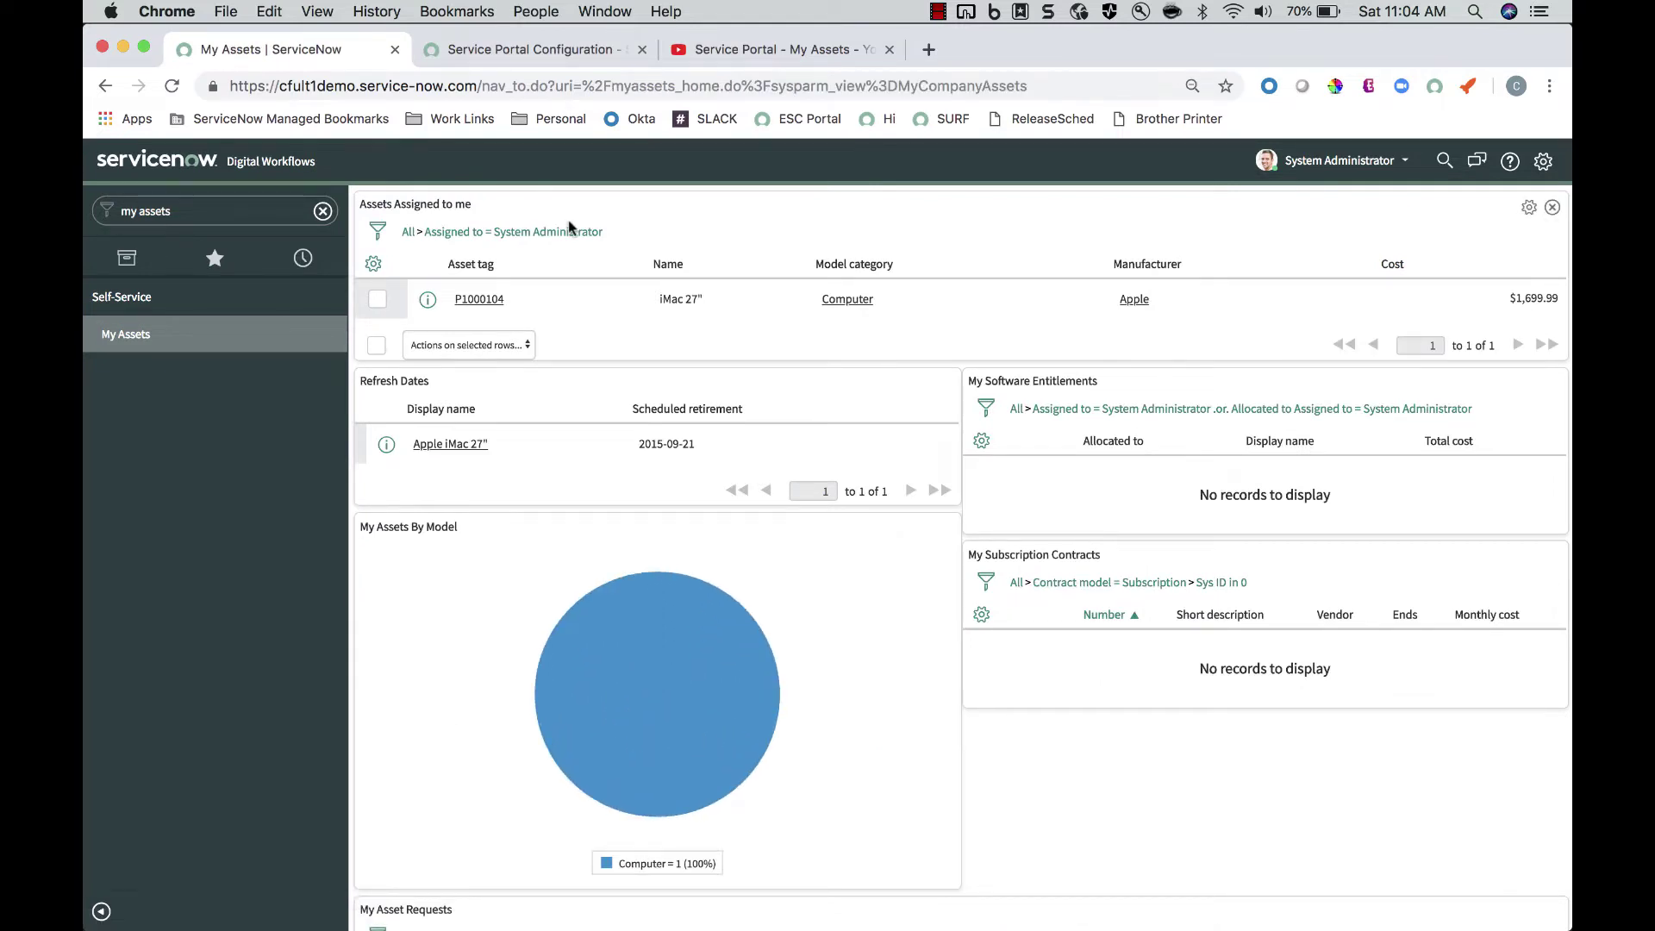
left_click(759, 57)
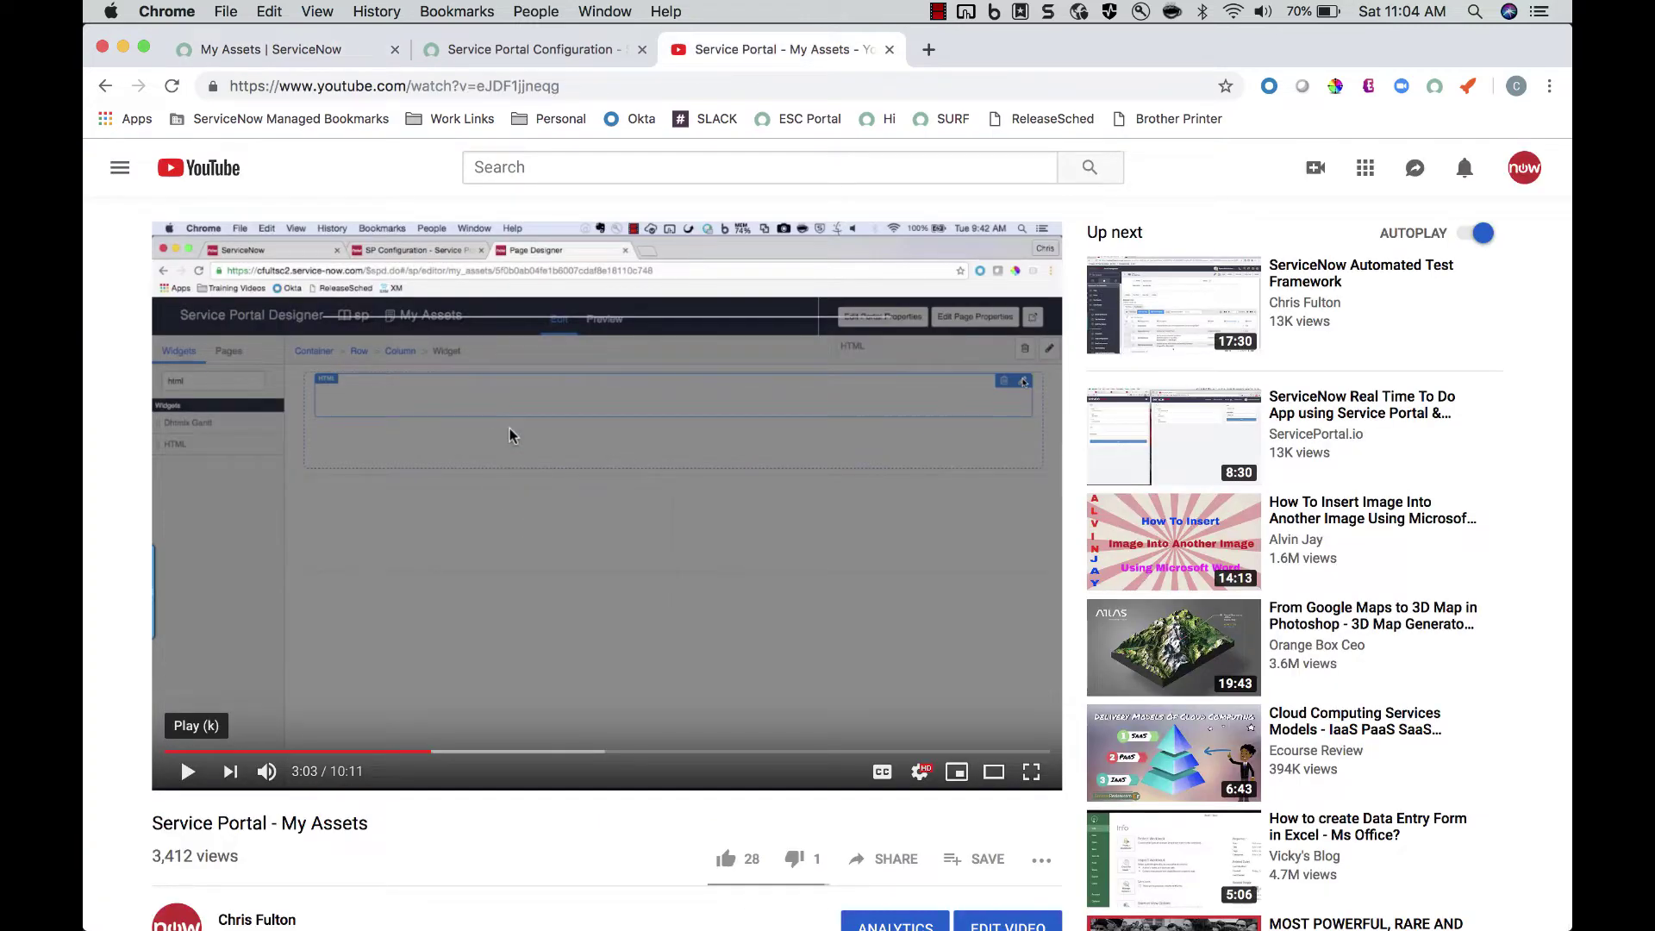
Launch the Designer from Service Portal Configuration, filter the pages by "index" and open the Service Portal index page
left_click(544, 50)
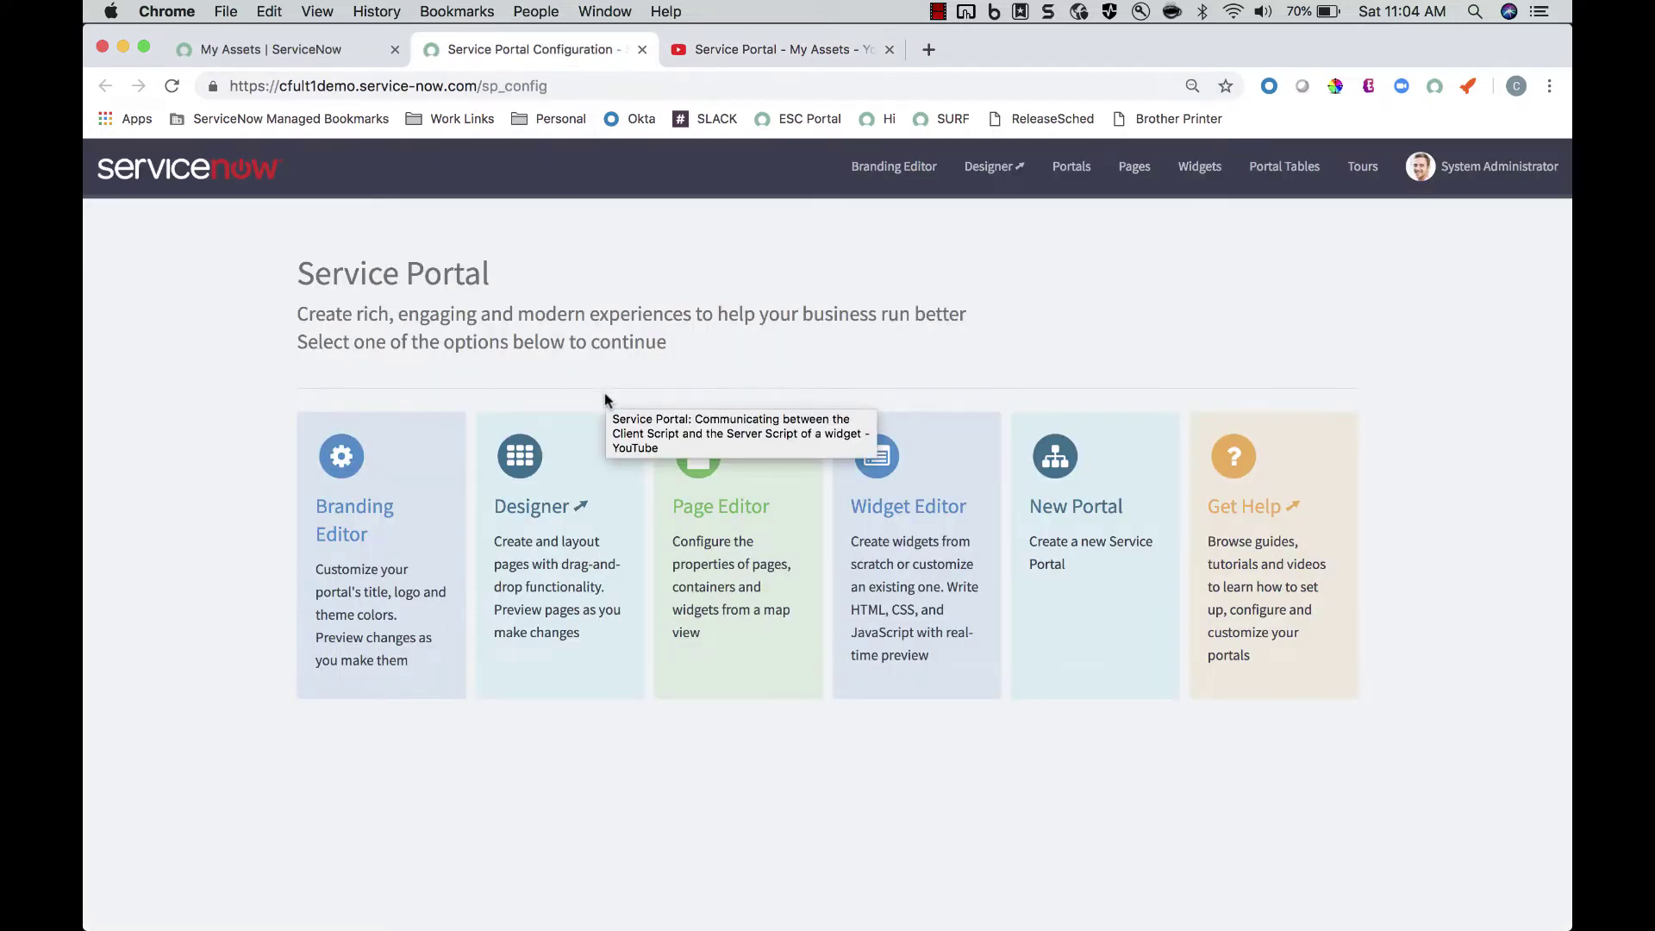
left_click(608, 484)
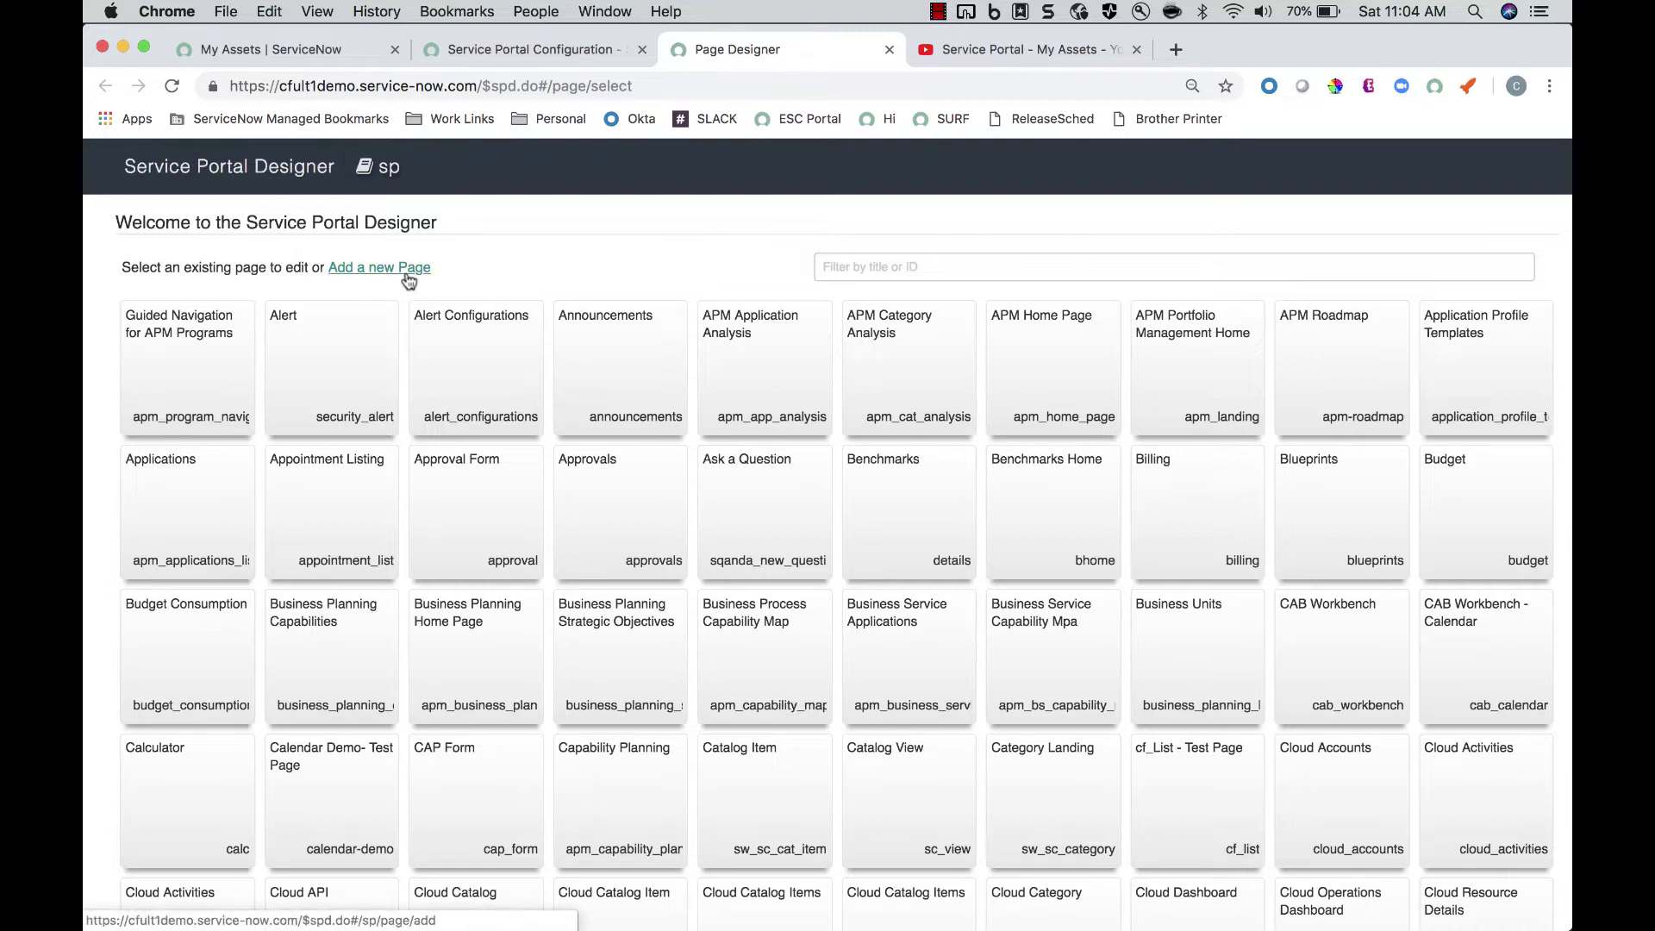
left_click(915, 269)
type("index")
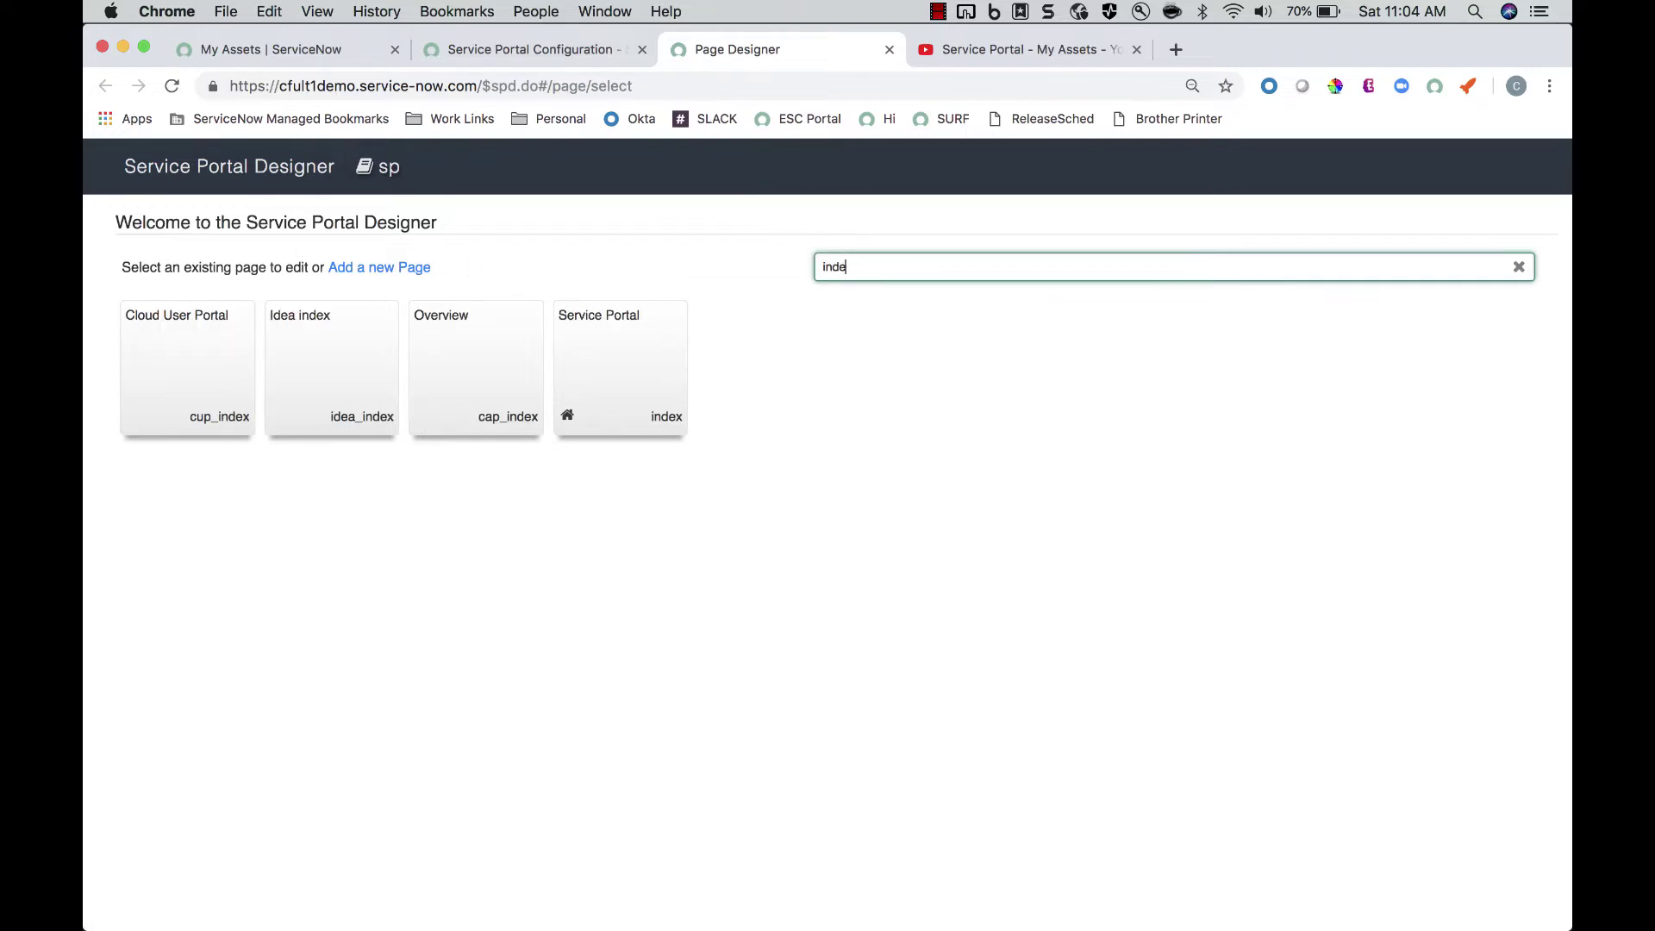
left_click(627, 379)
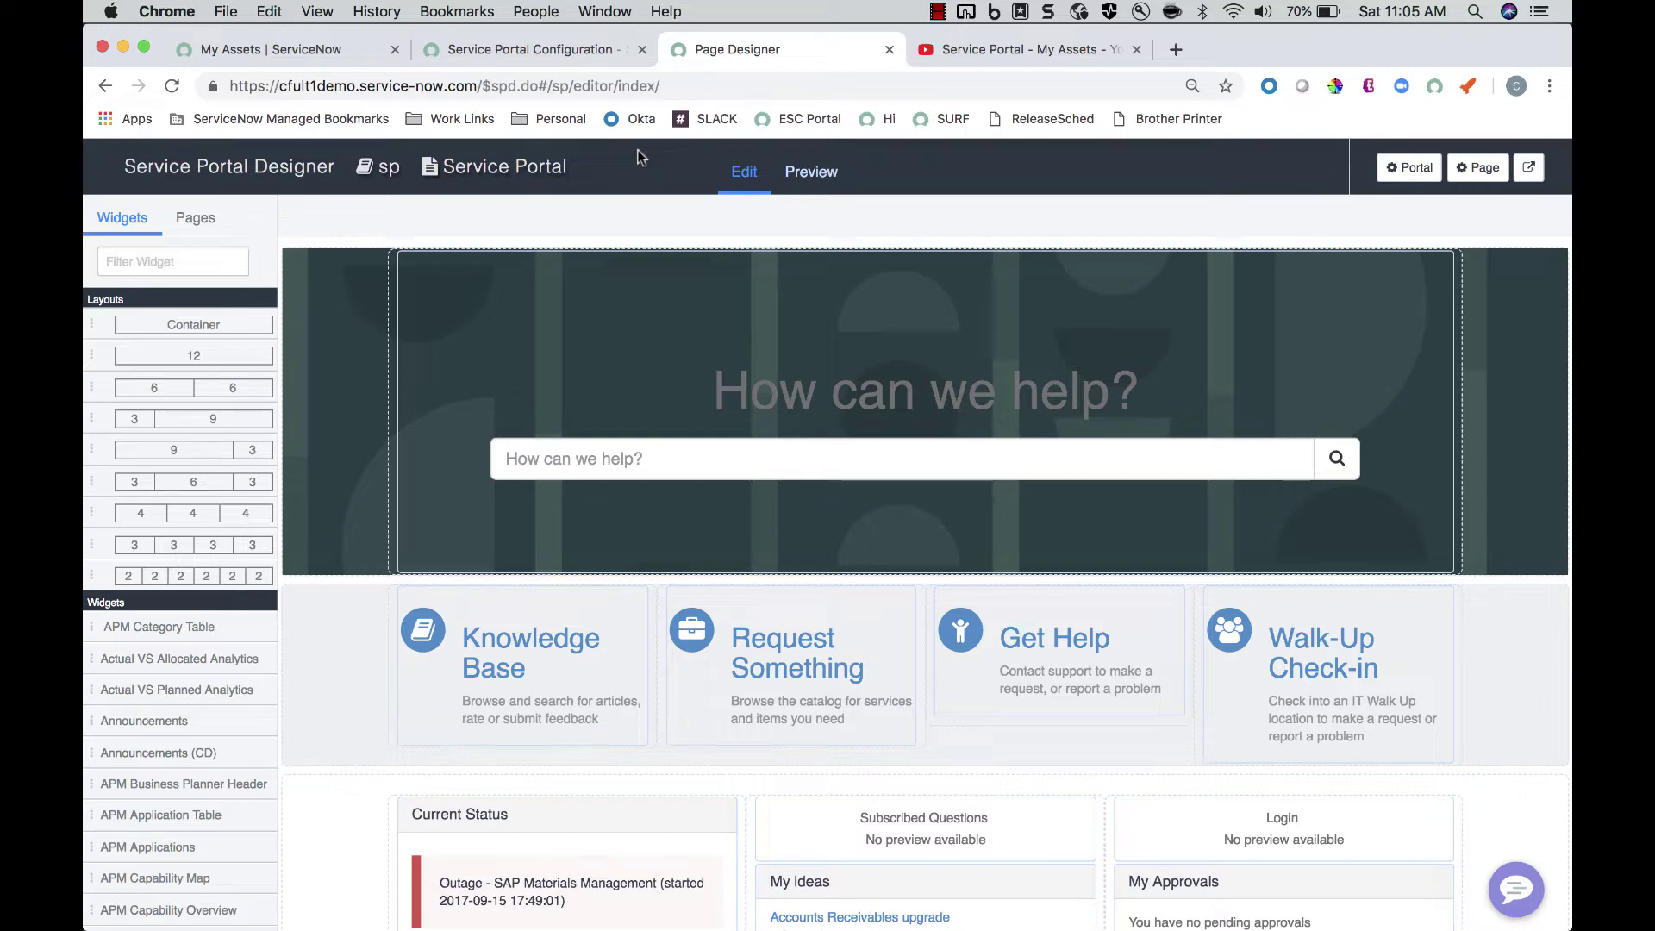
Preview the index page in desktop, tablet and mobile layouts, and return to editing it
left_click(811, 175)
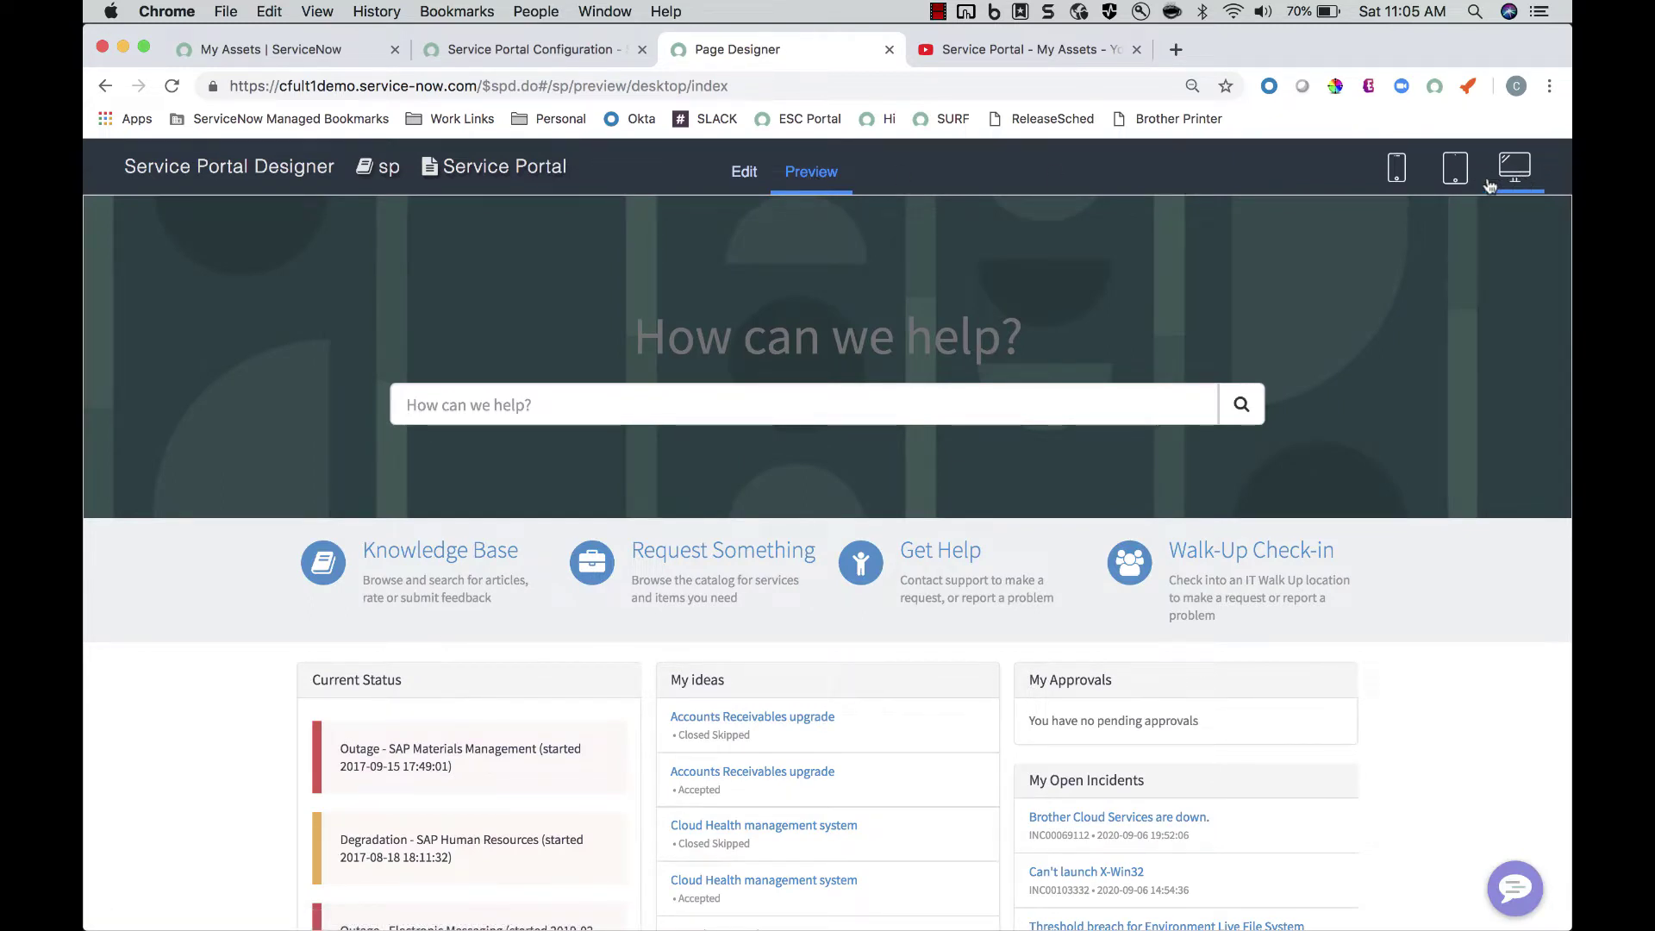
left_click(1456, 177)
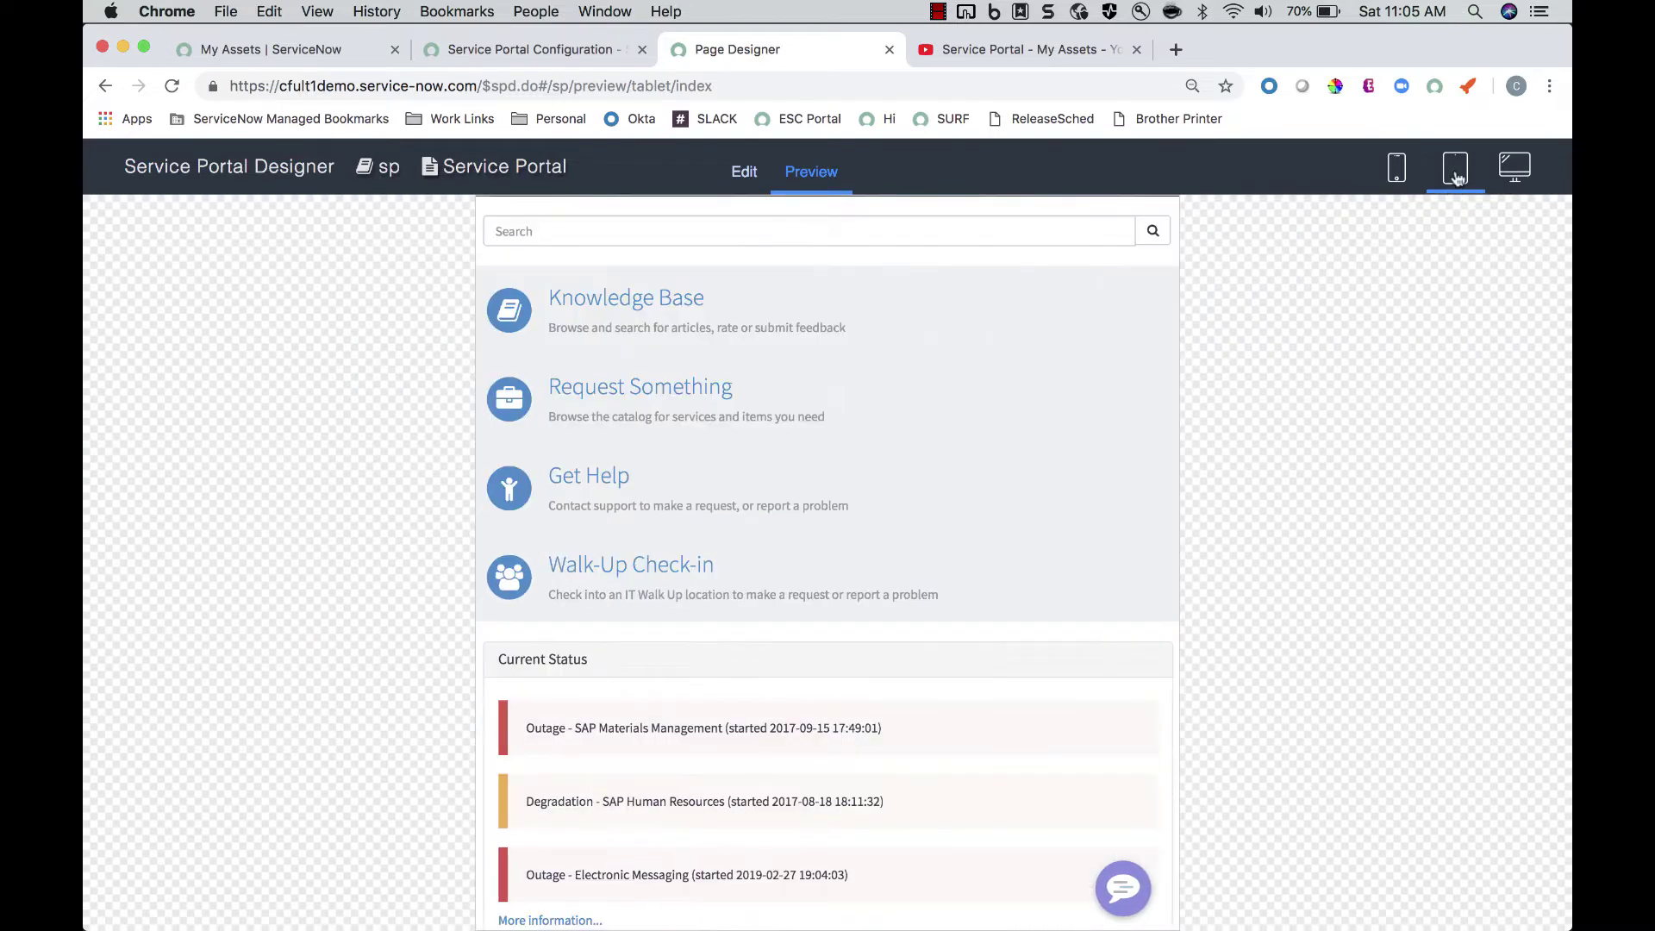
left_click(1395, 177)
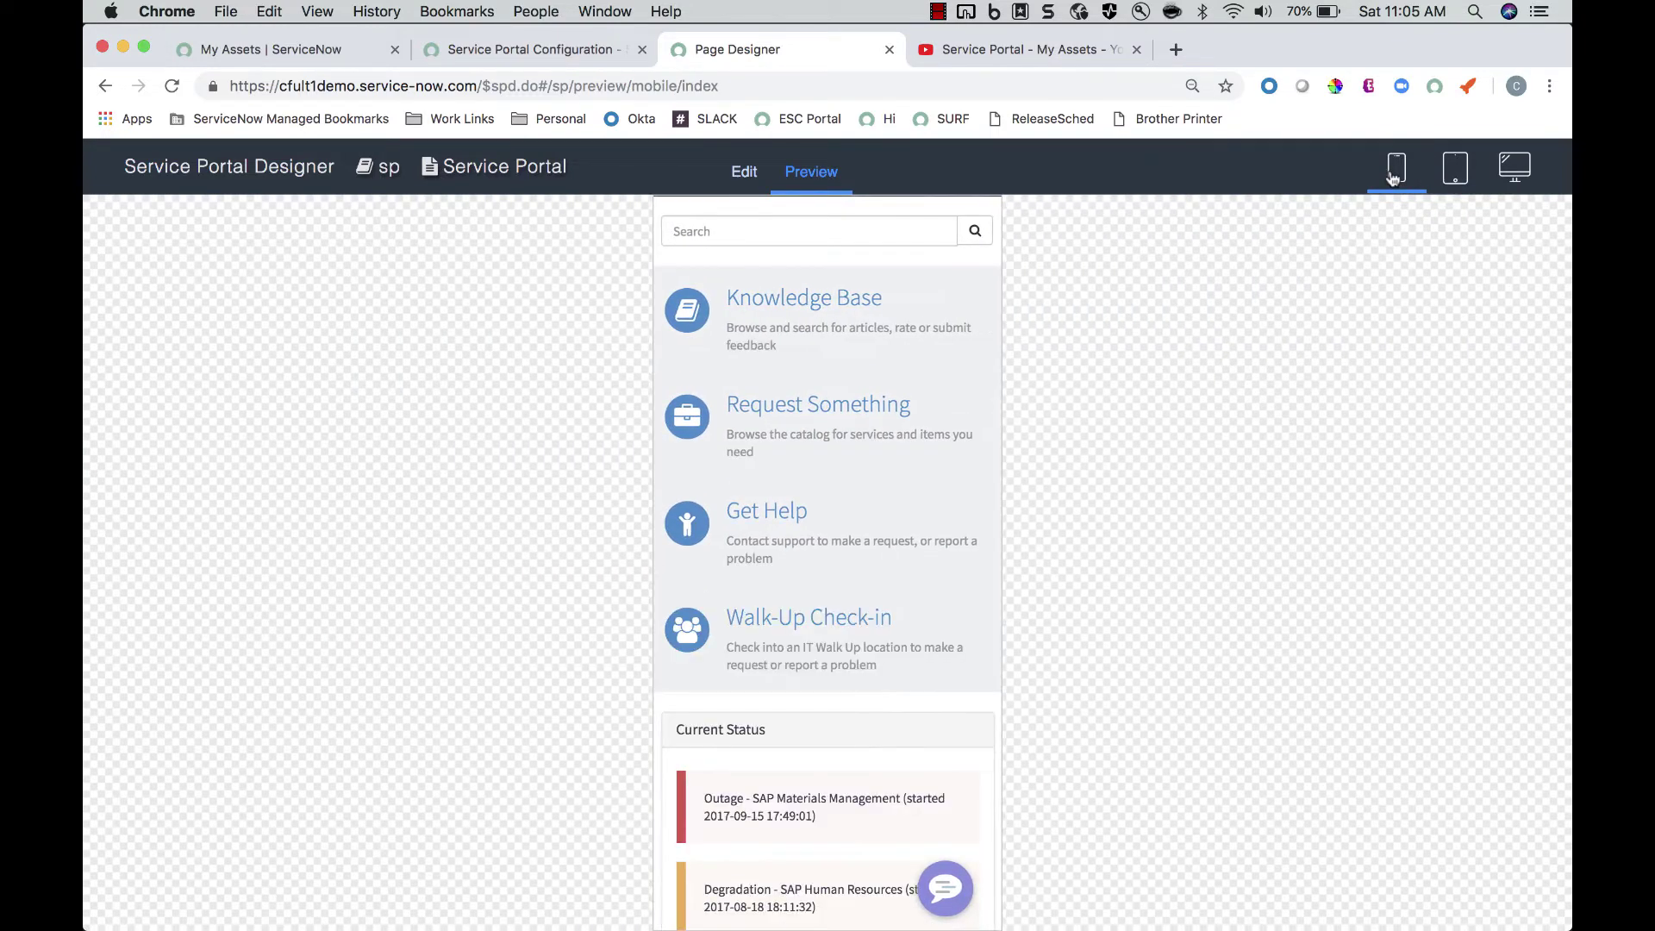
left_click(1513, 171)
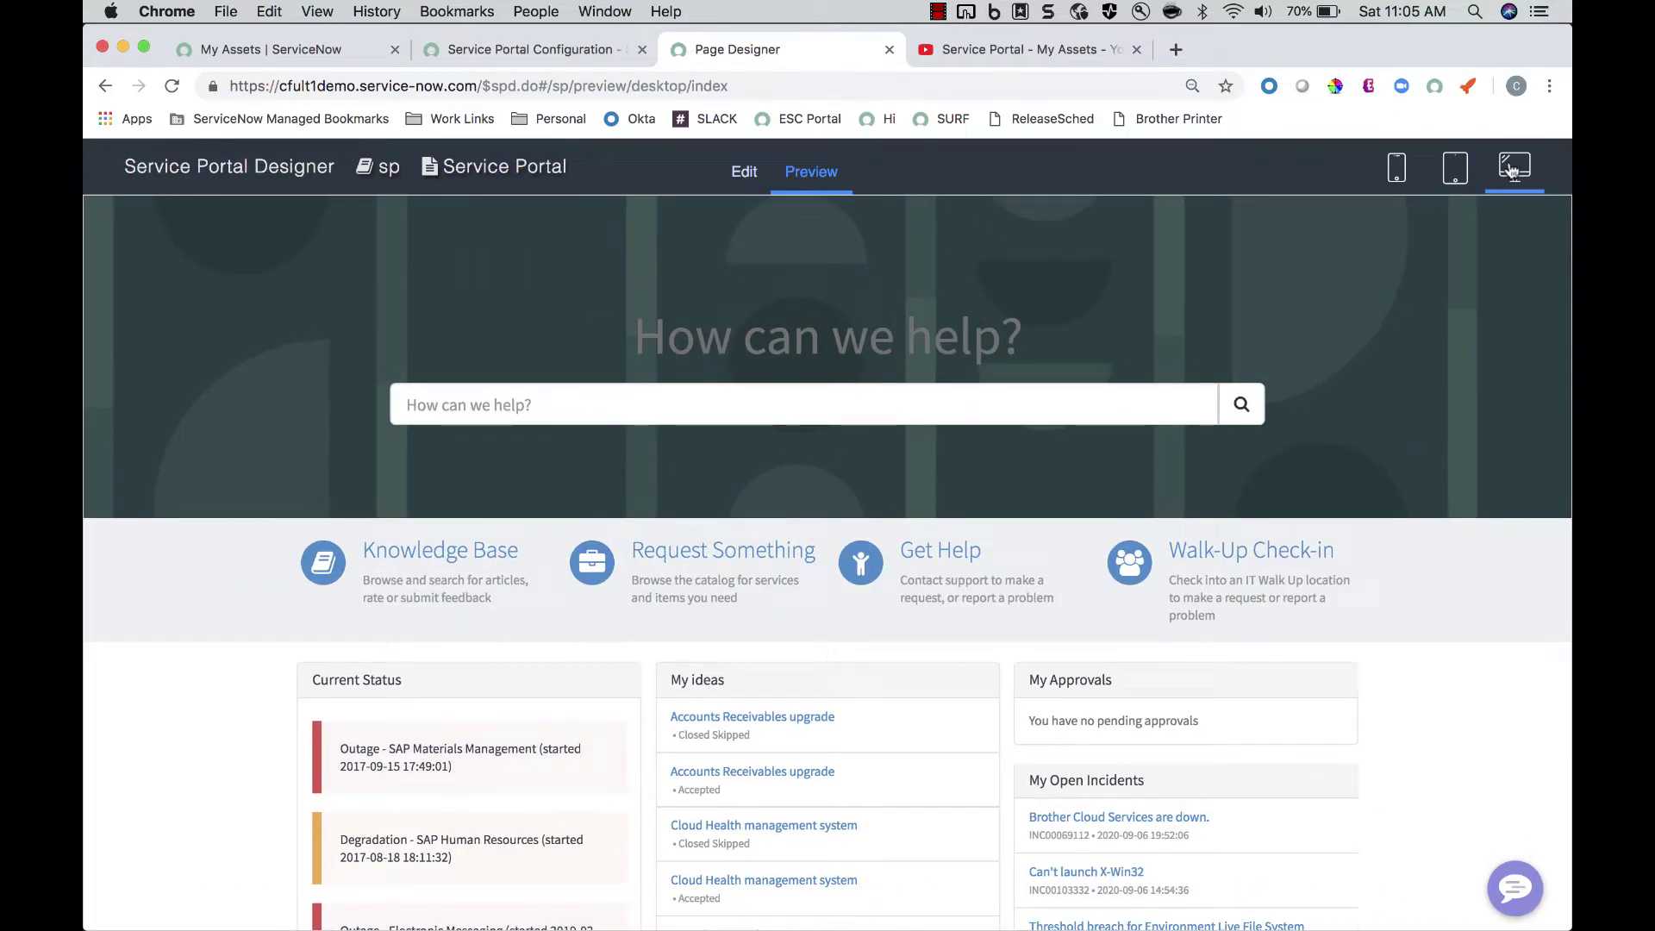
left_click(743, 172)
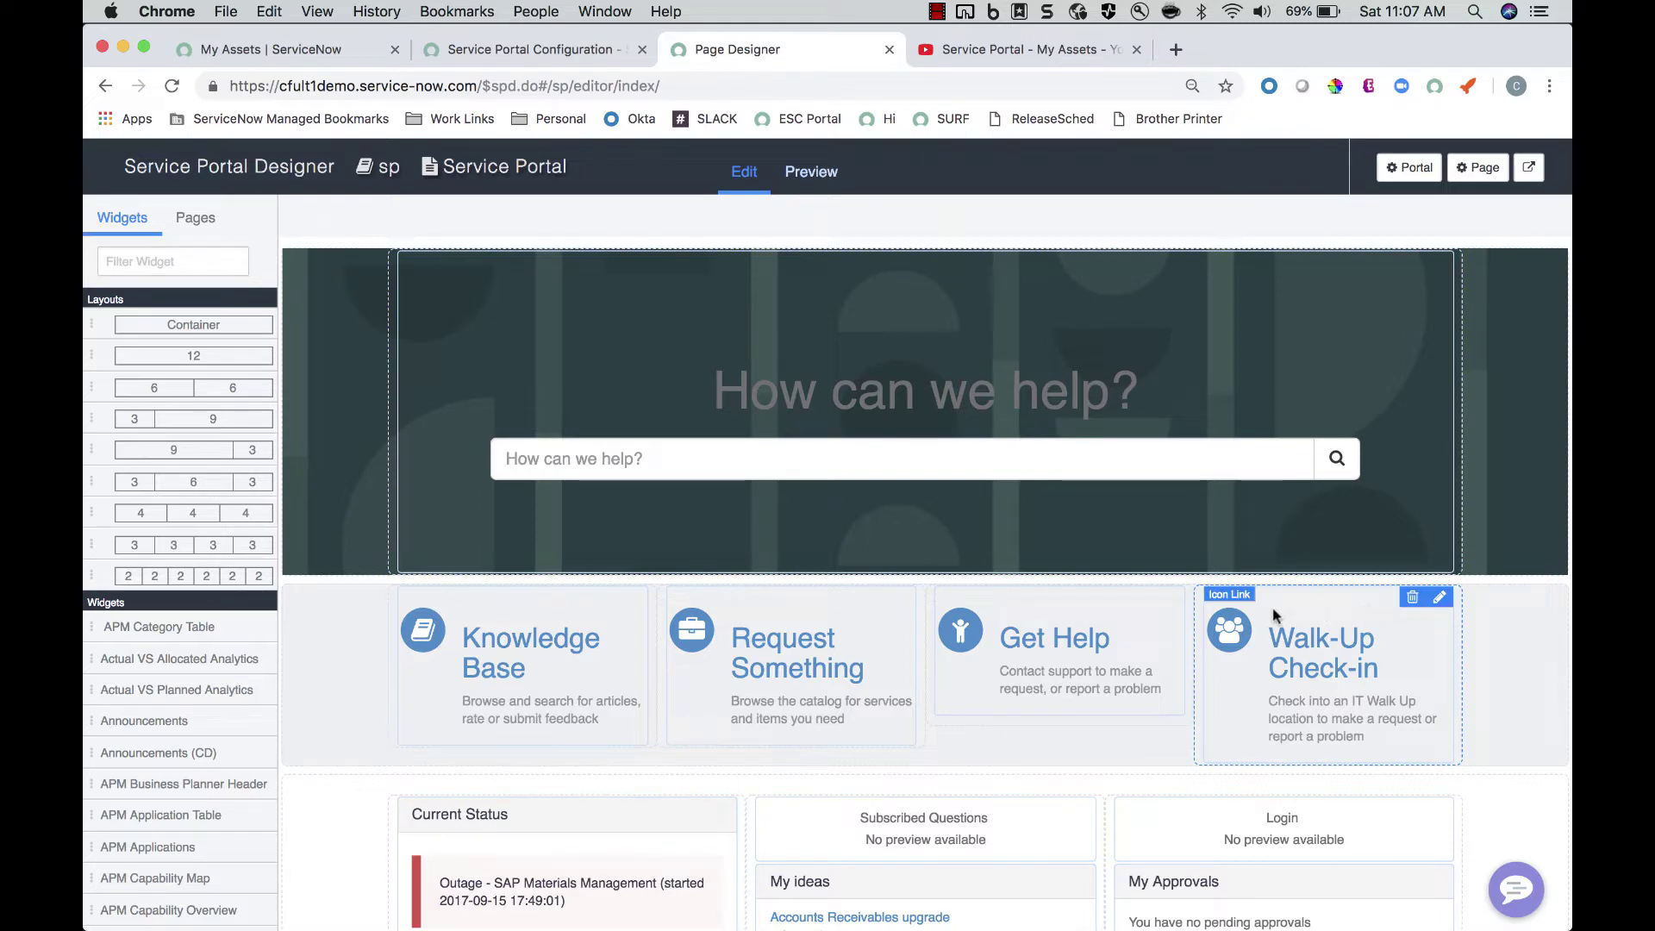
Review the Walk-Up Check-in icon link's options, including its title and short description, and save them unaltered
left_click(1440, 598)
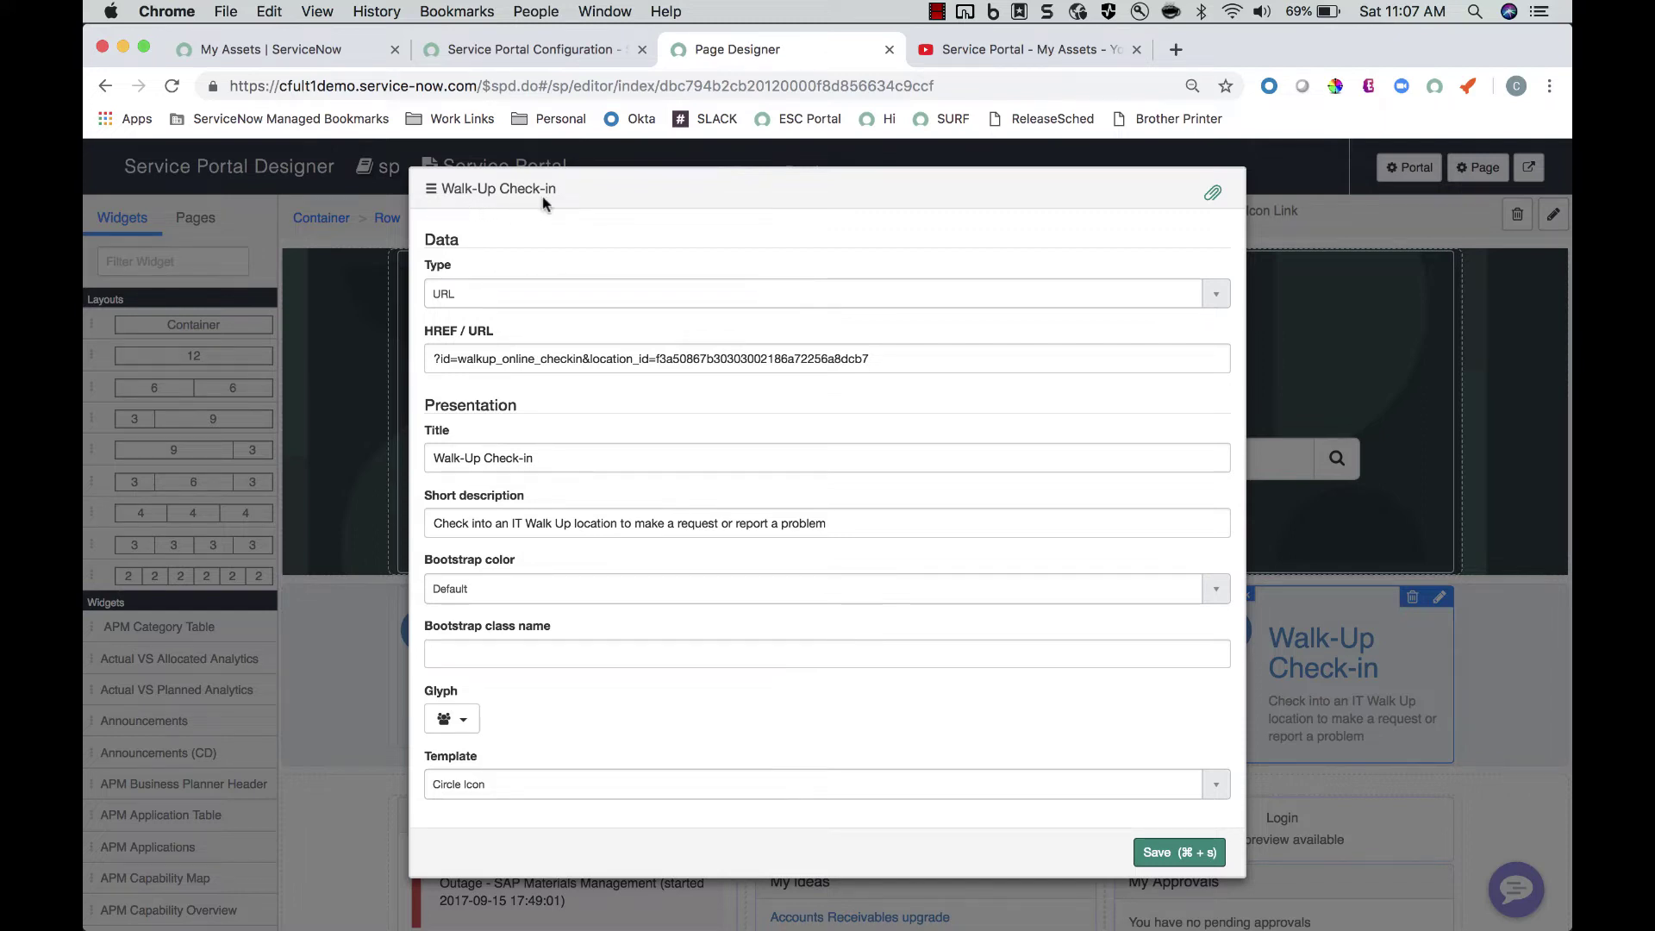
left_click_drag(534, 458, 385, 466)
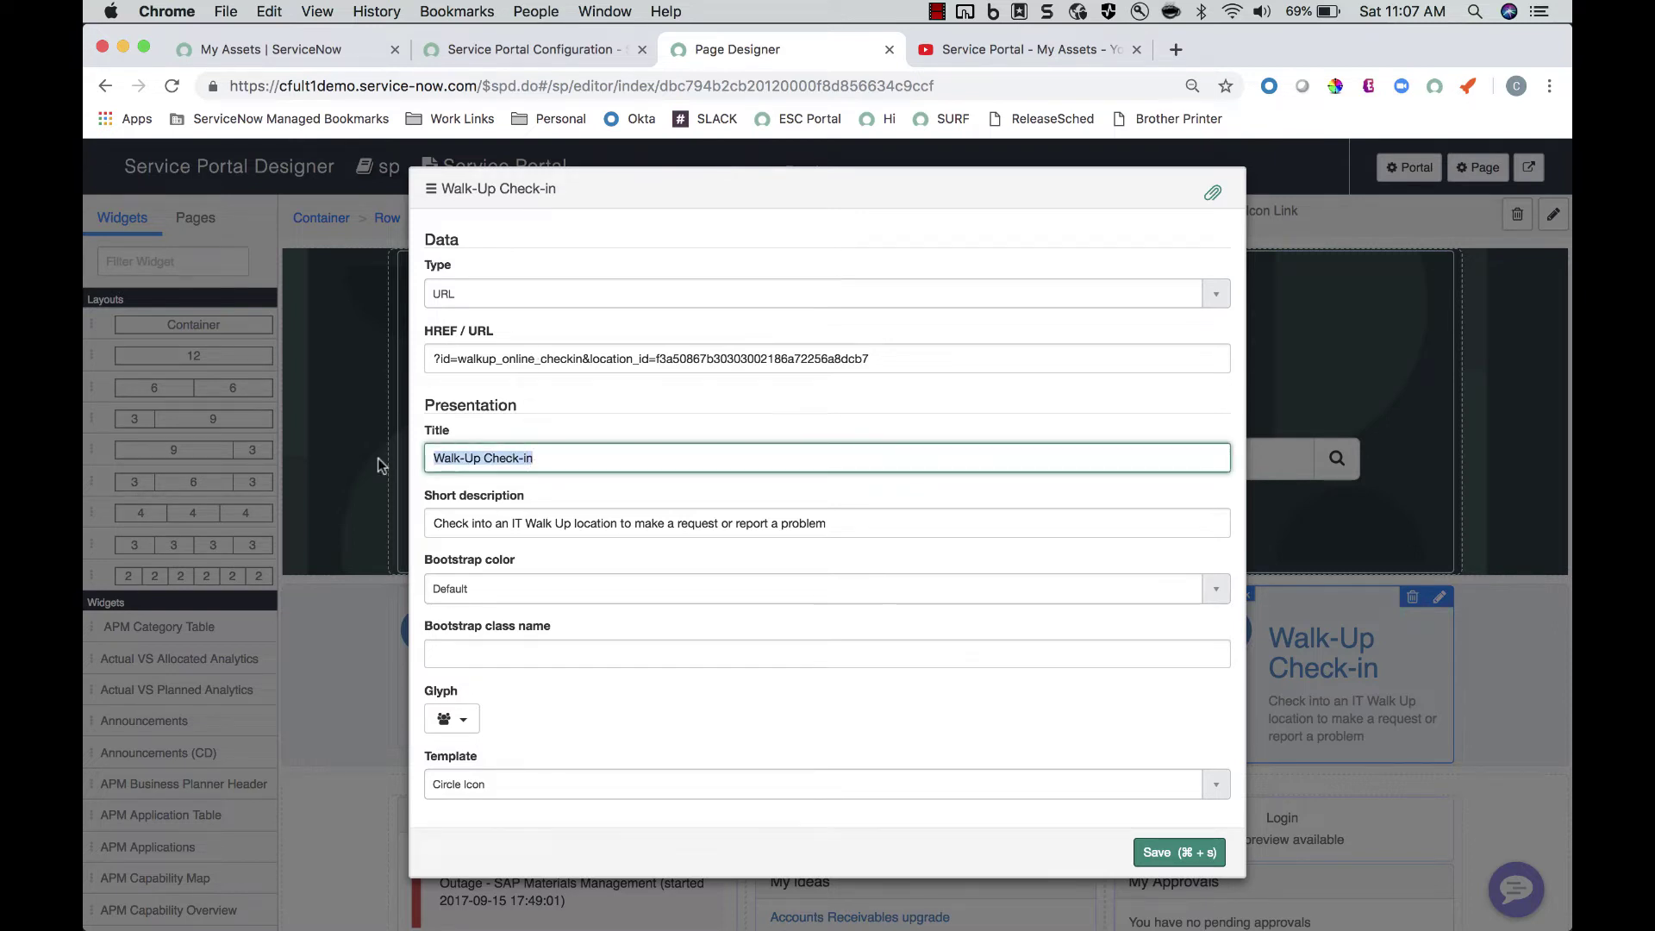
left_click_drag(838, 522, 324, 520)
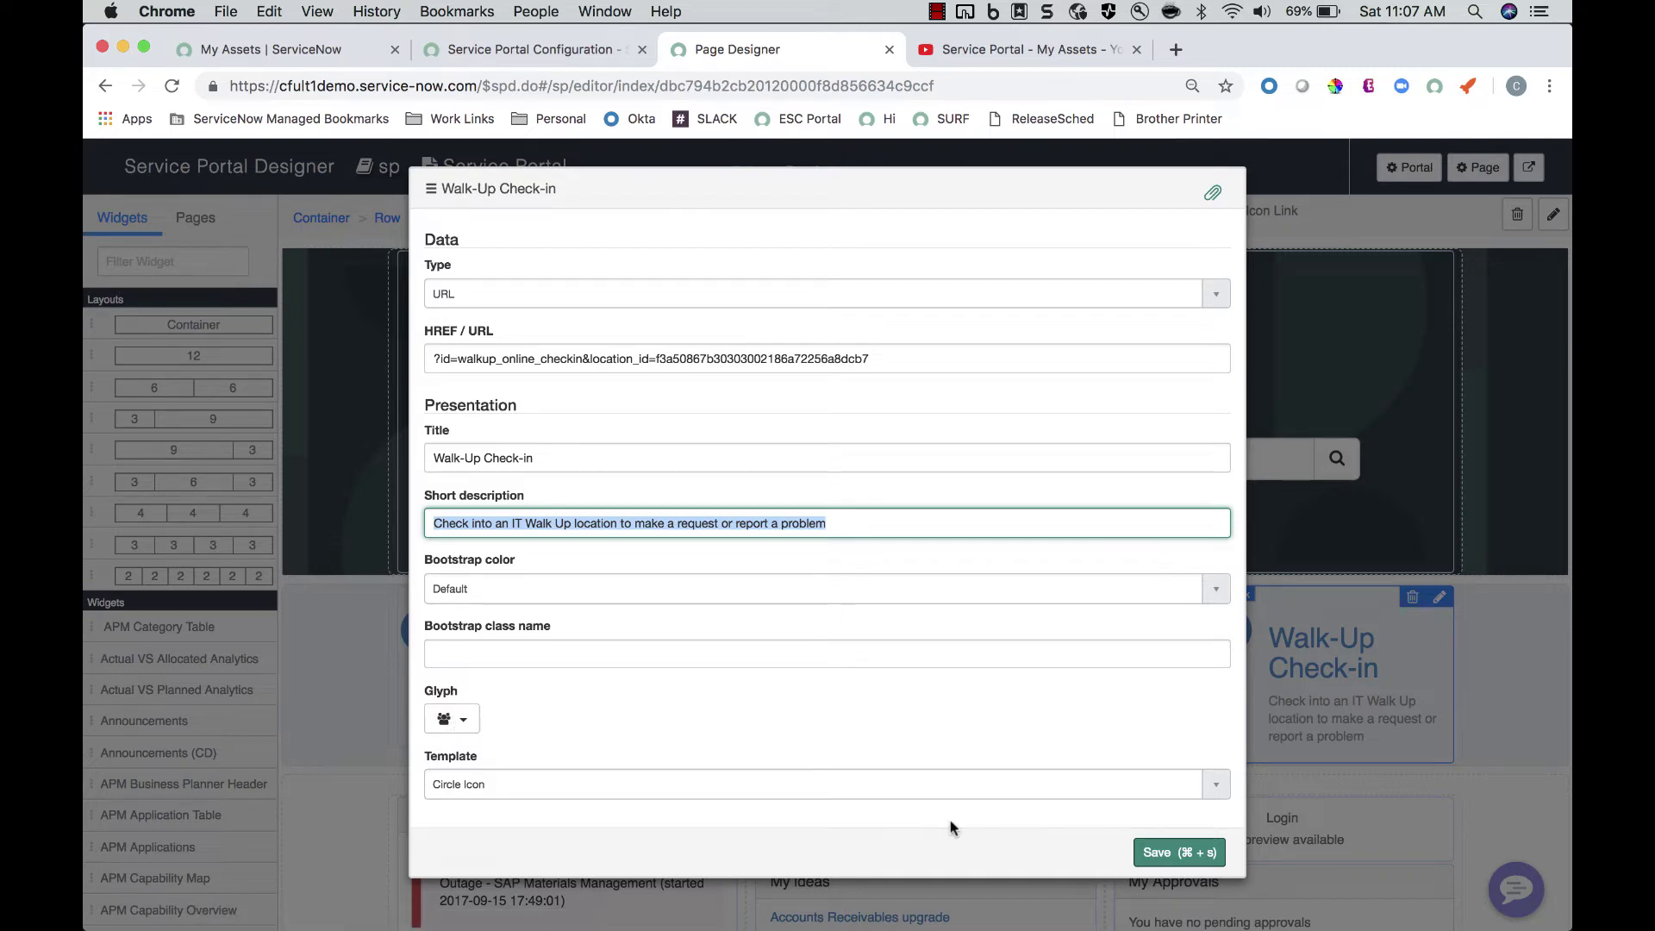
left_click(1163, 852)
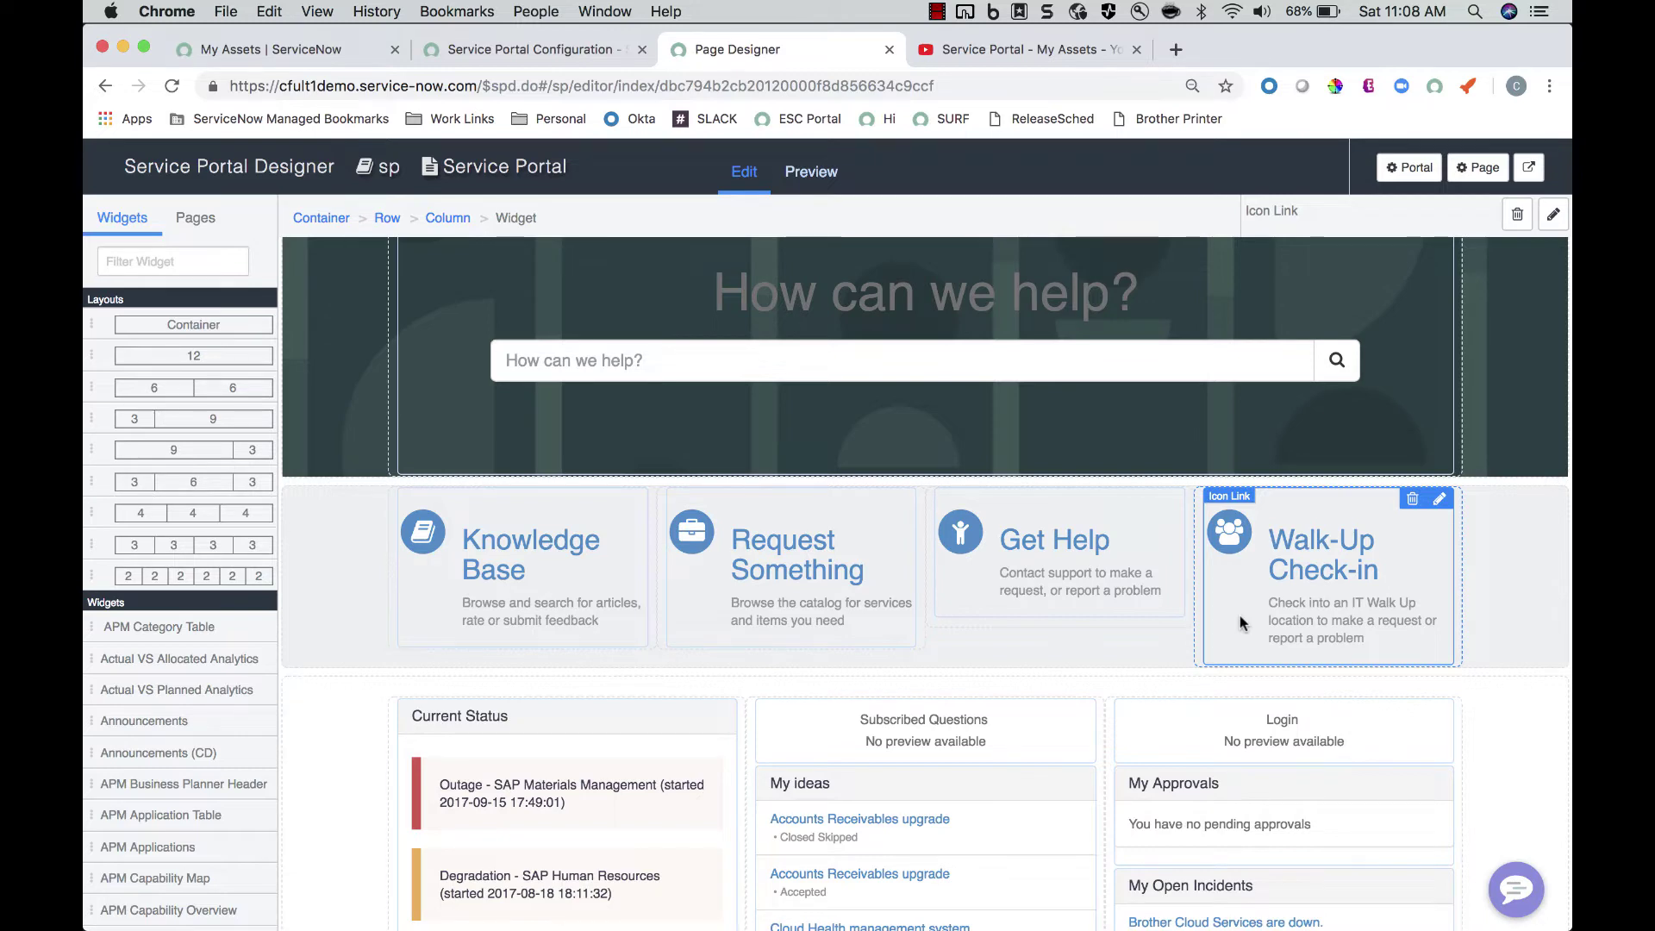
Review the Current Status widget's presentation options and save them without edits
scroll(1241, 622, "down", 5)
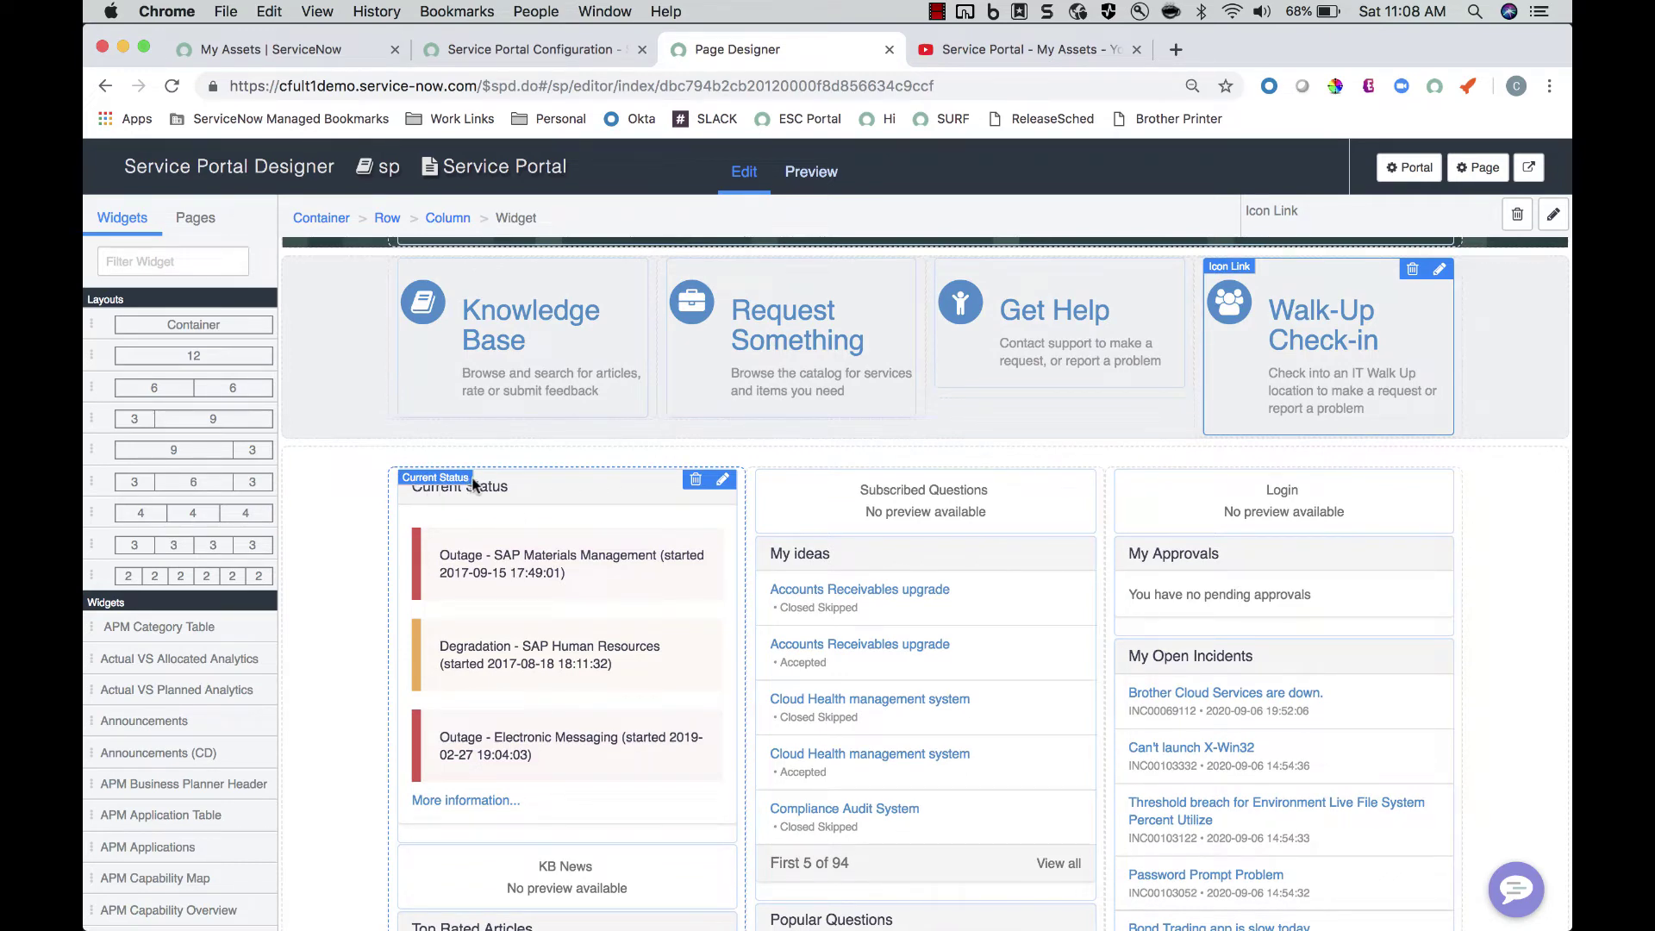
left_click(723, 480)
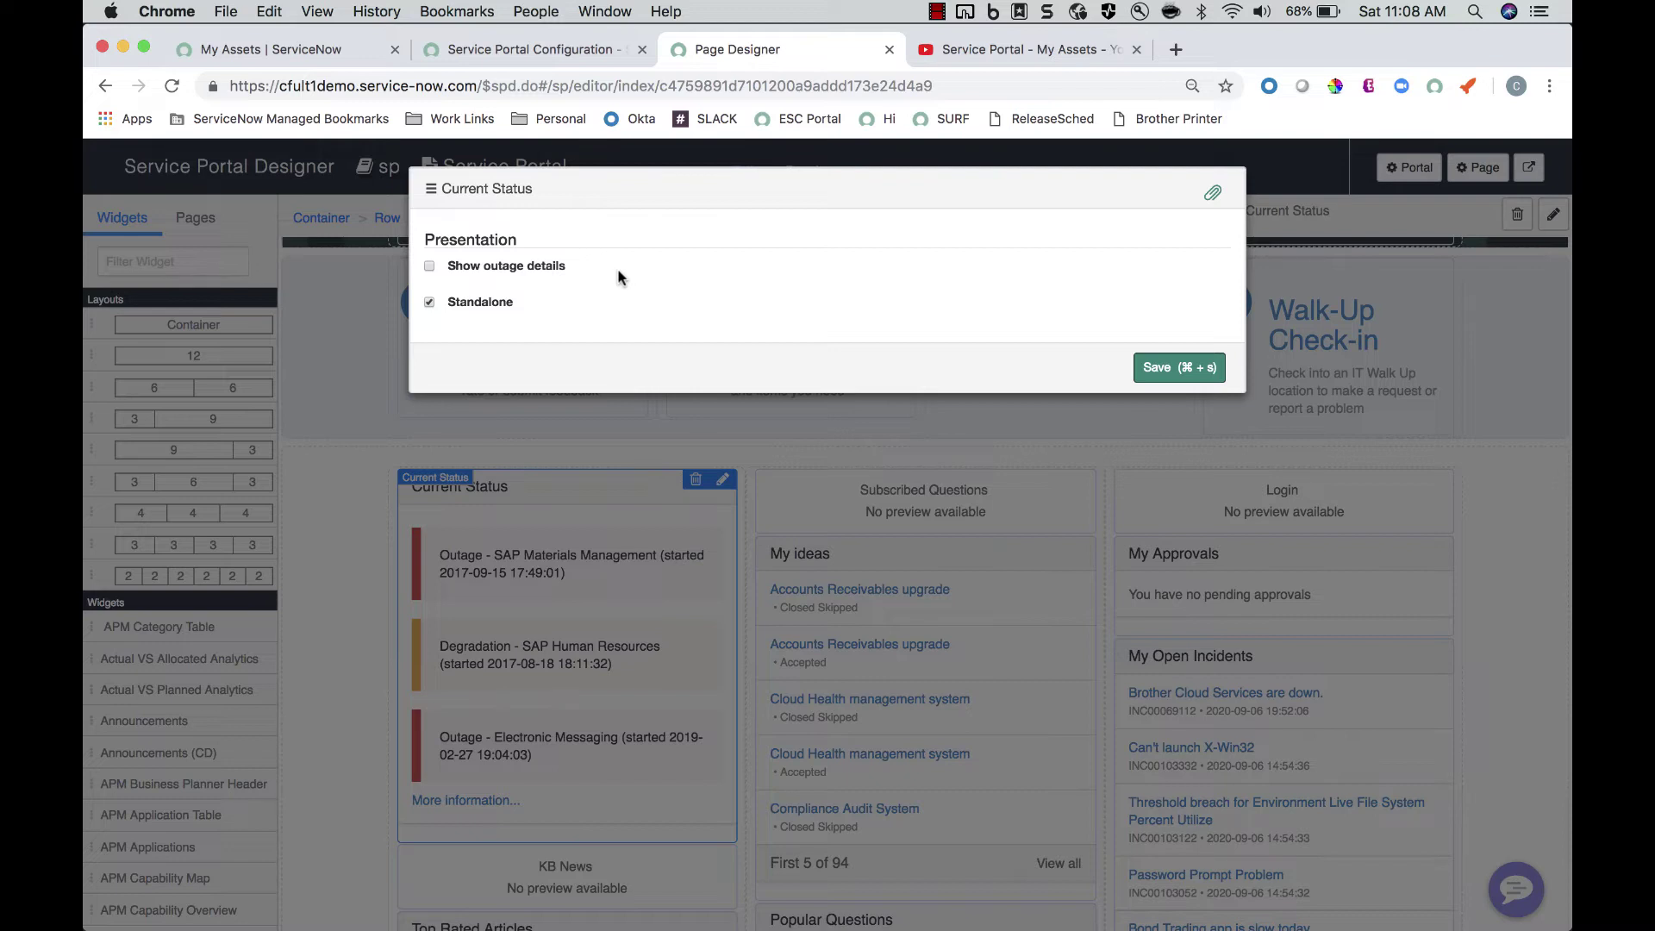
left_click(1162, 369)
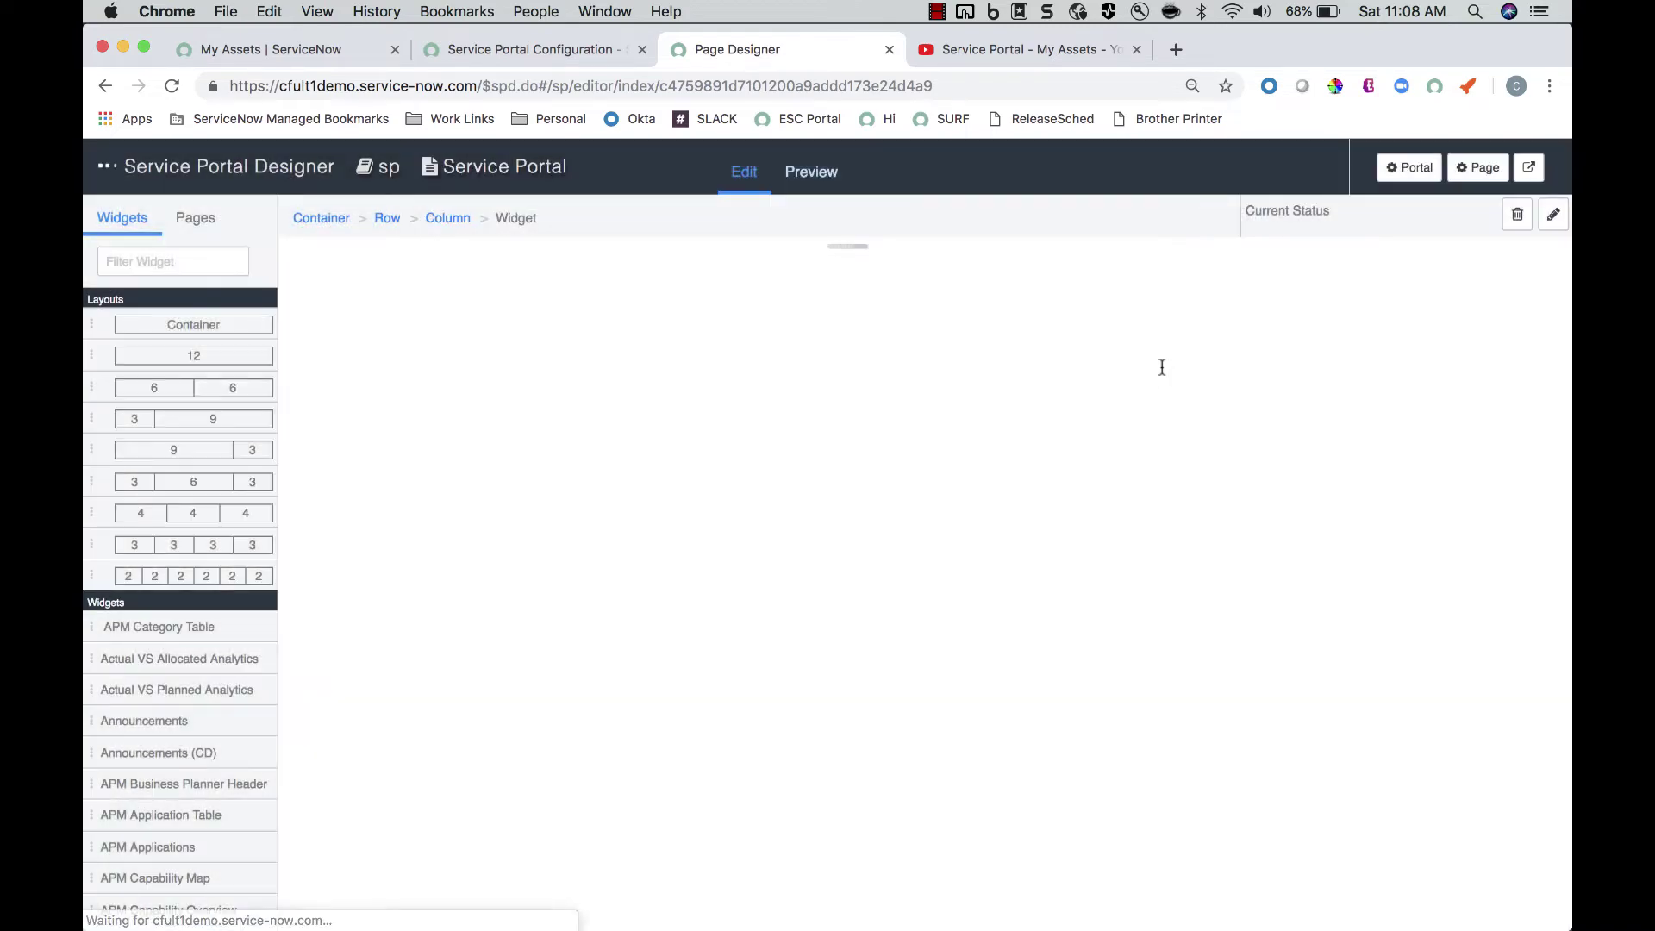
Examine the My Open Incidents simple list's options, including the available tables, and close the dialog without edits
scroll(1164, 371, "down", 4)
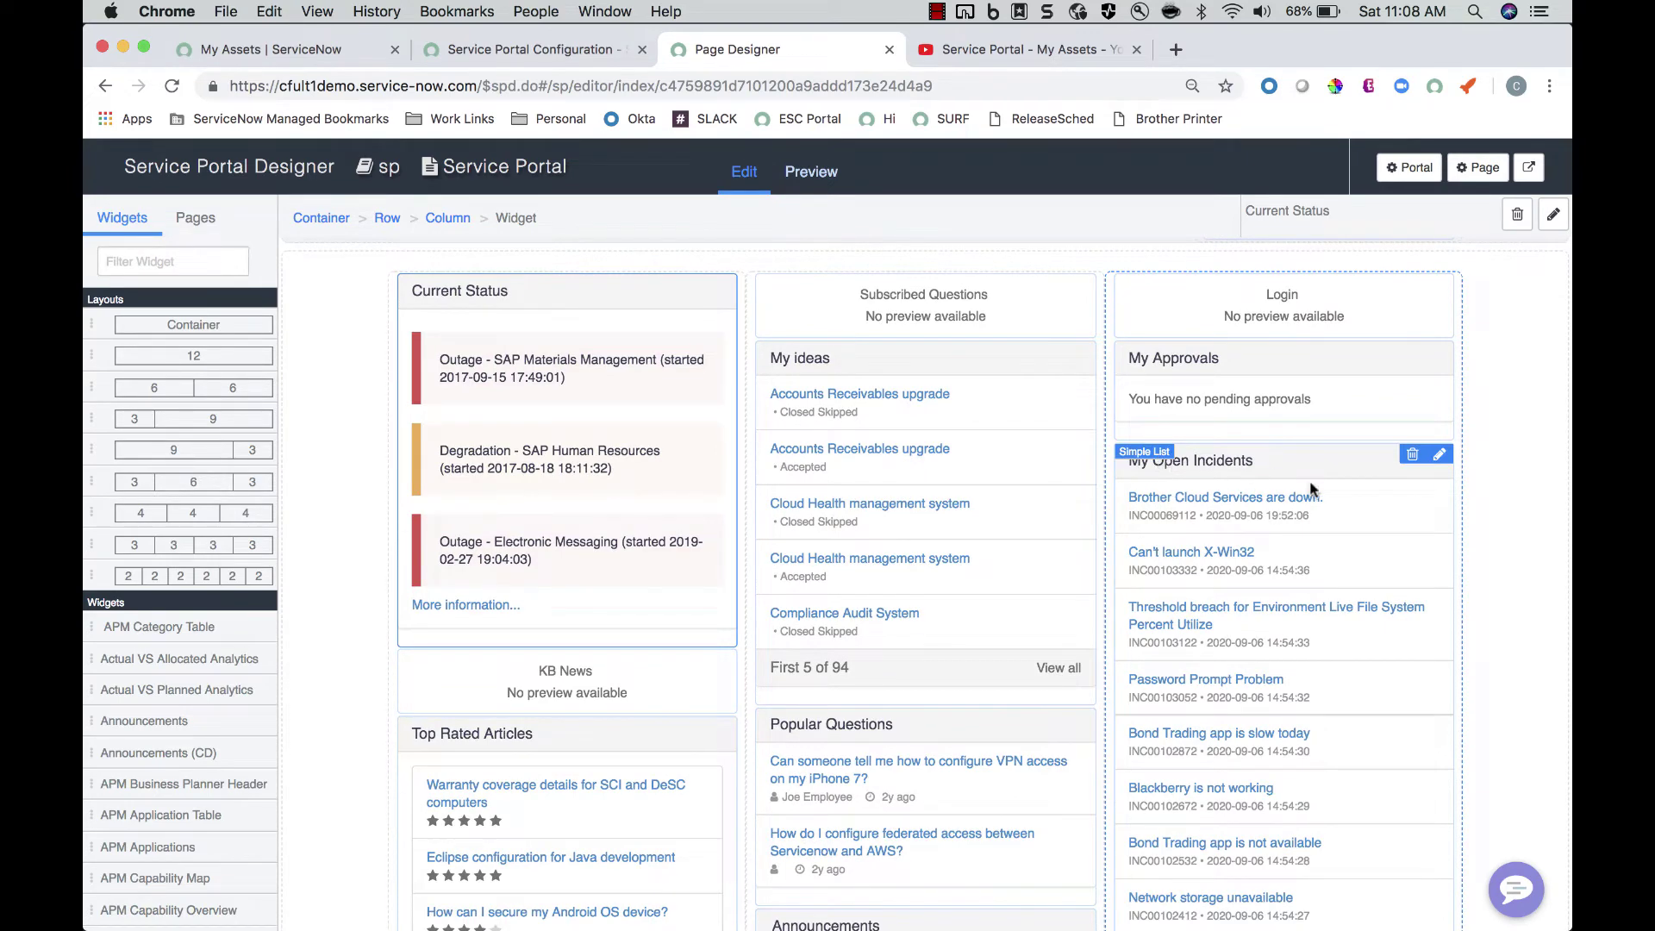
left_click(1441, 459)
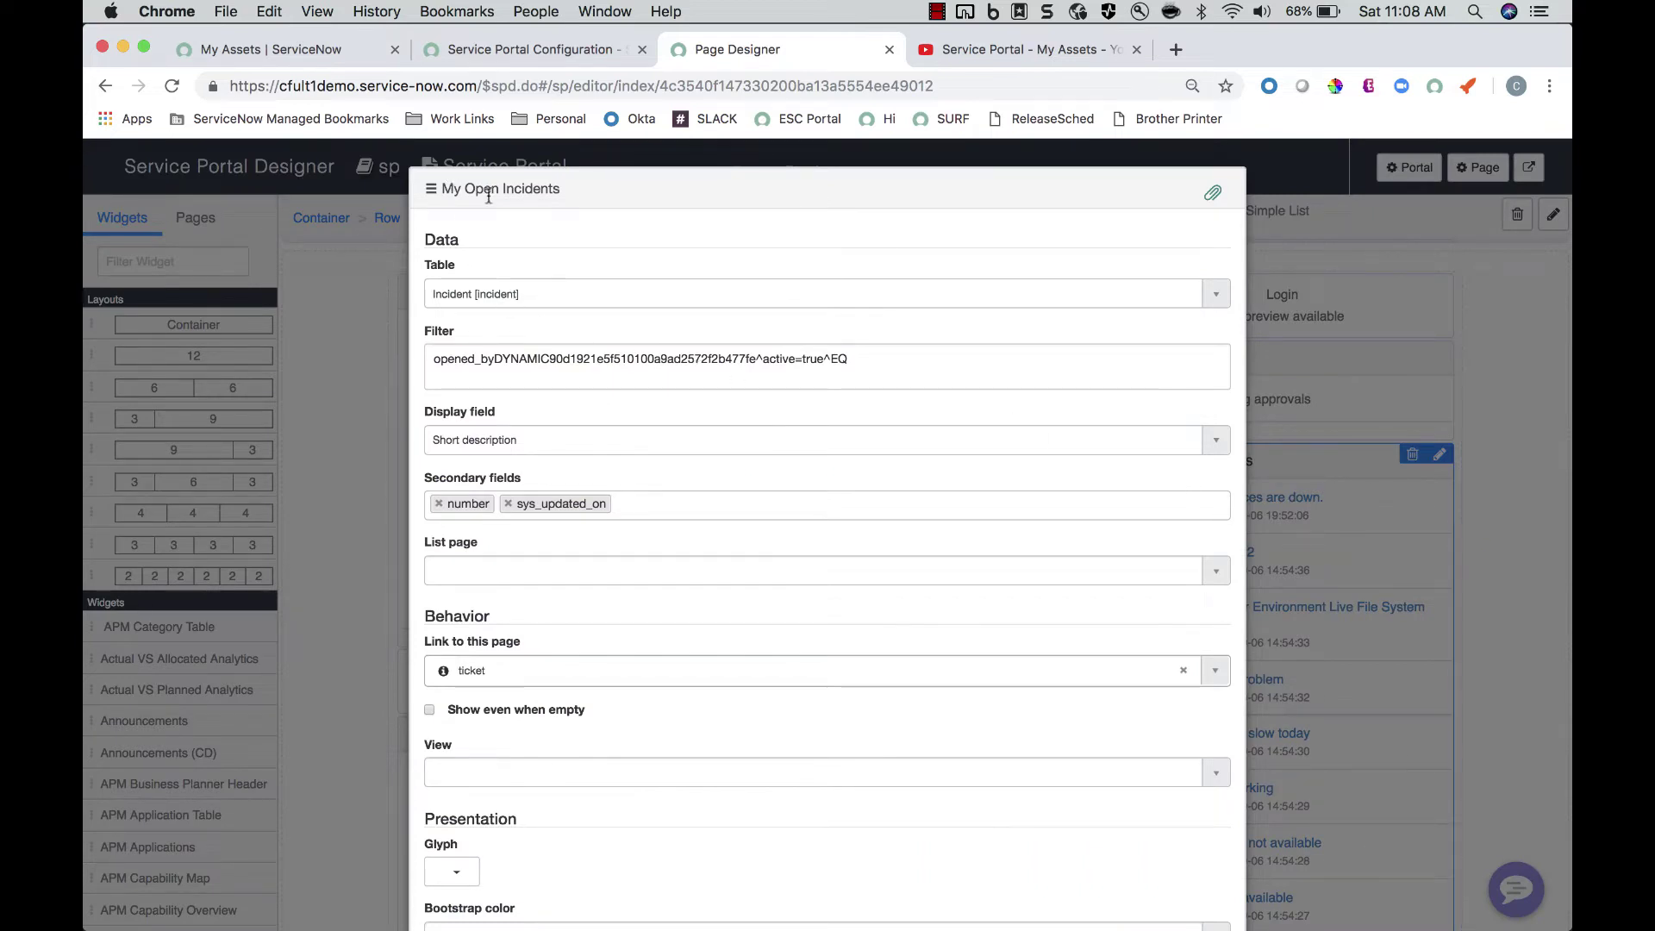
left_click(552, 296)
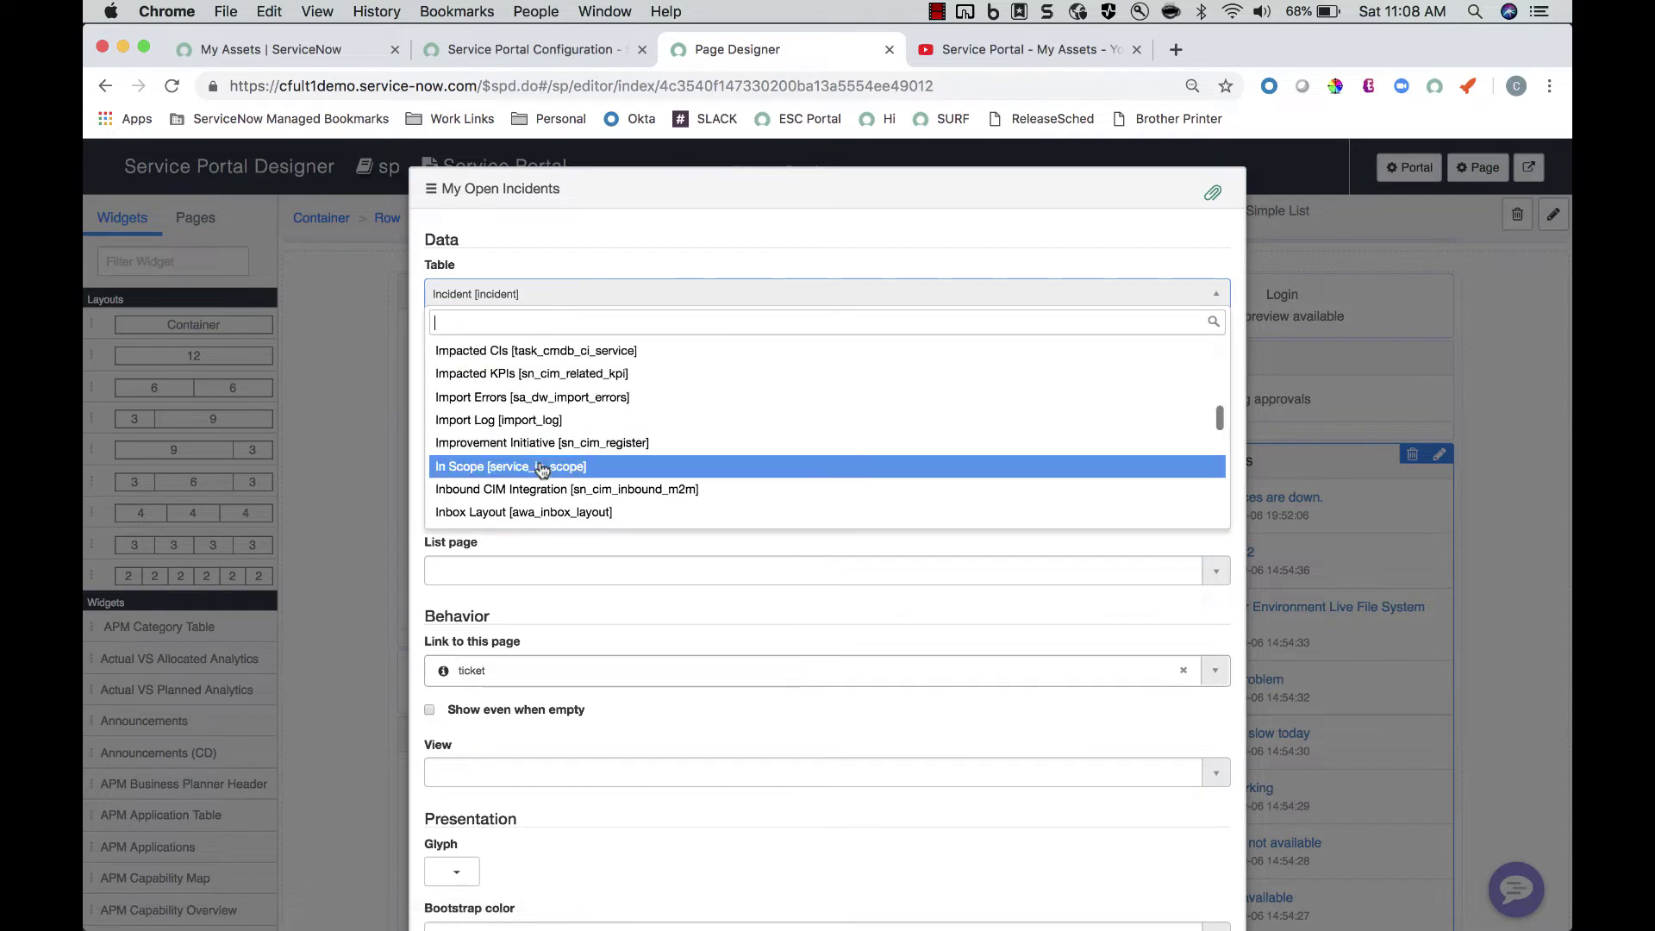
left_click(585, 257)
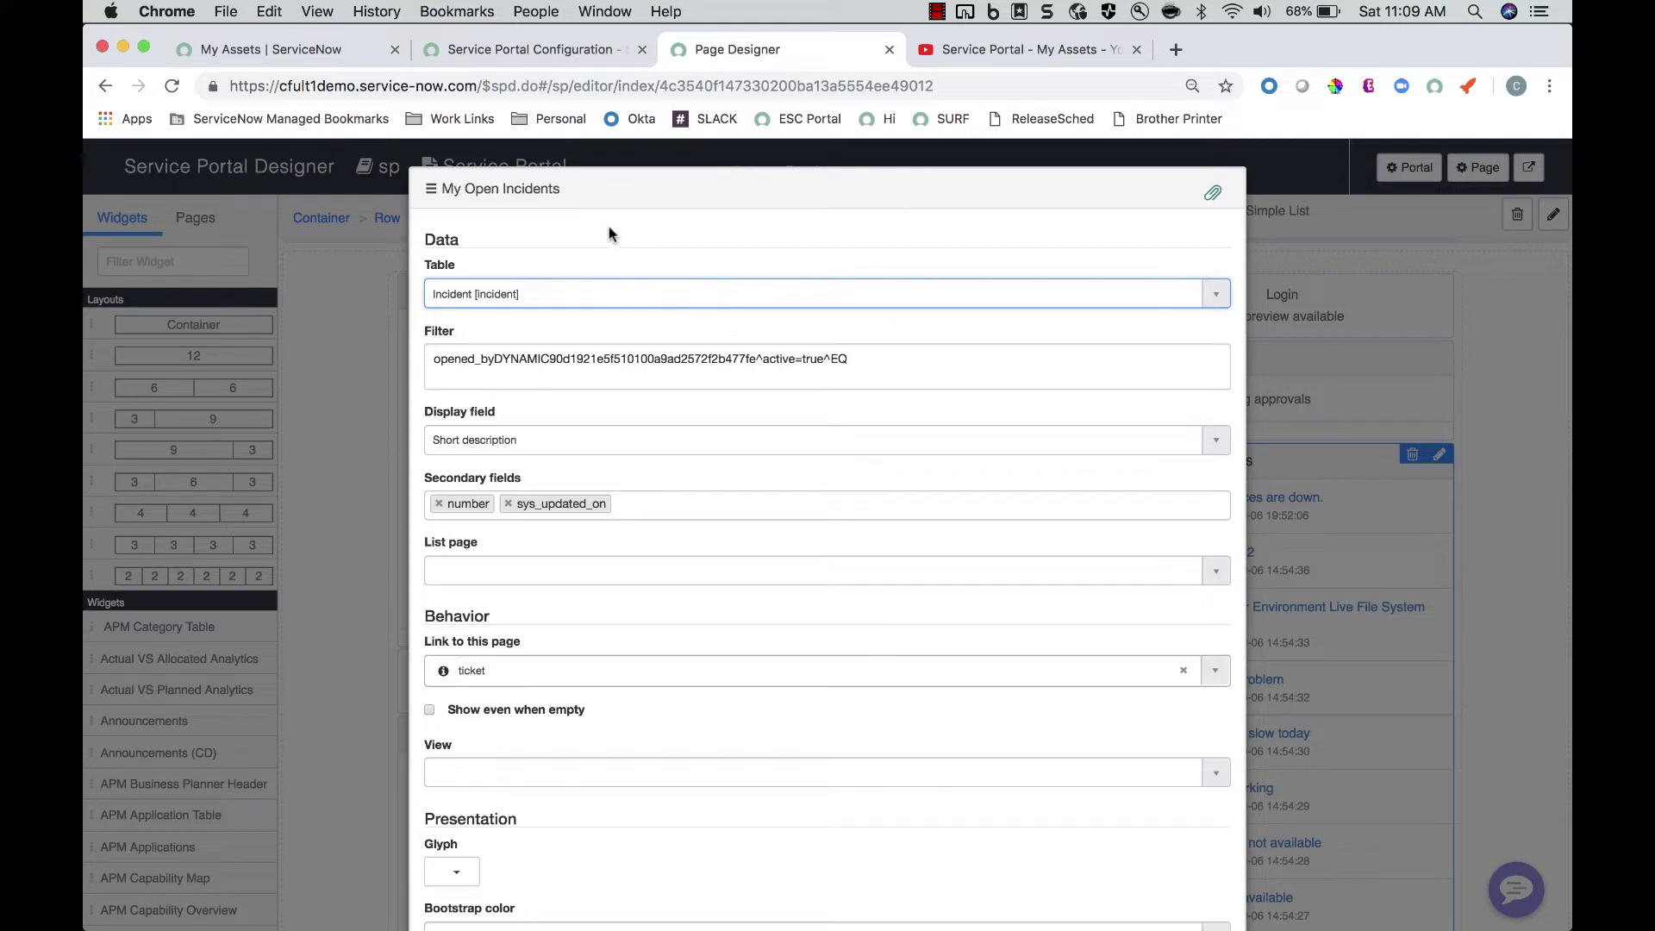
scroll(737, 857, "down", 5)
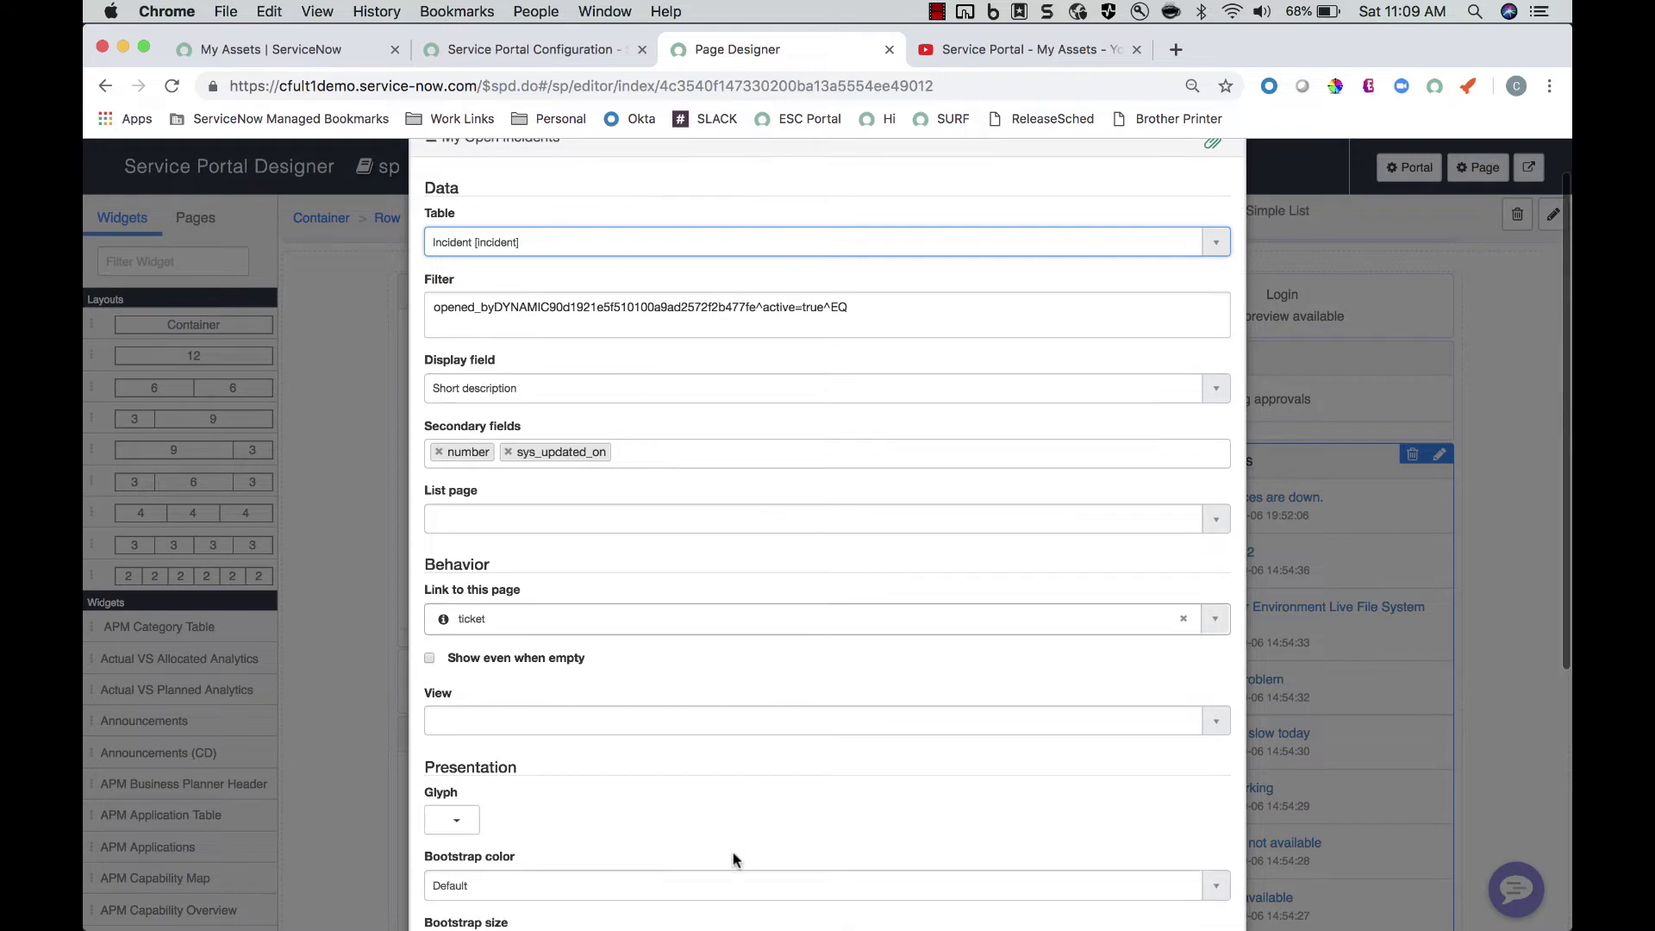
left_click(1164, 876)
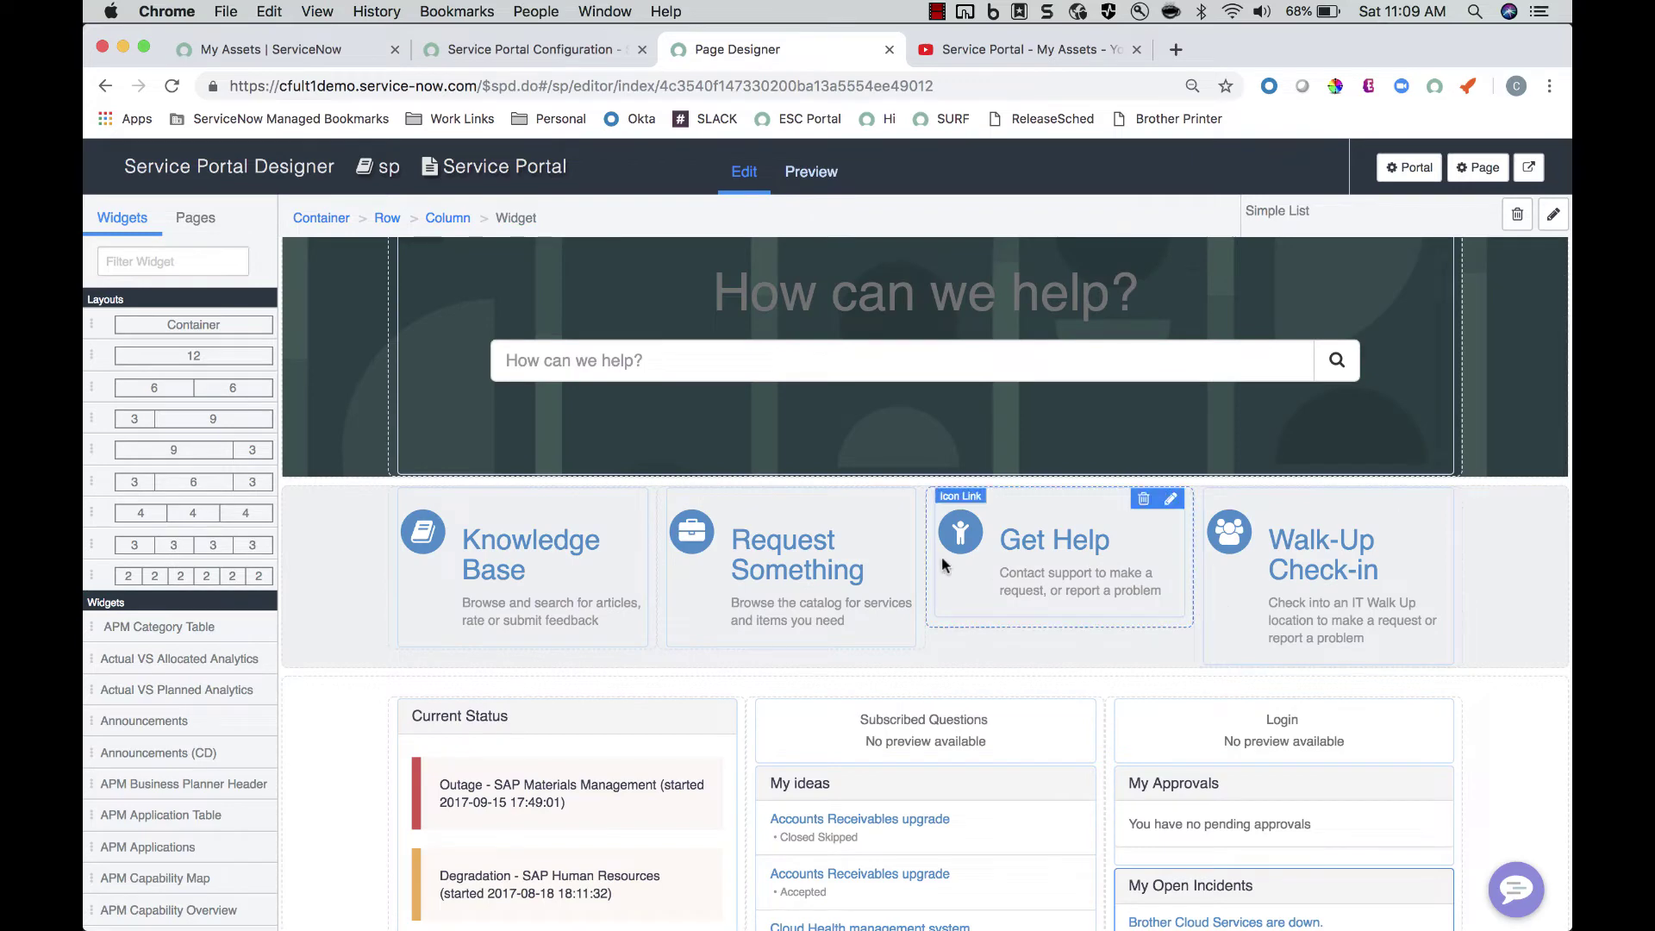
Look over the widgets placed on the index page, including Current Status, KB News and Top Rated Articles
scroll(941, 556, "down", 4)
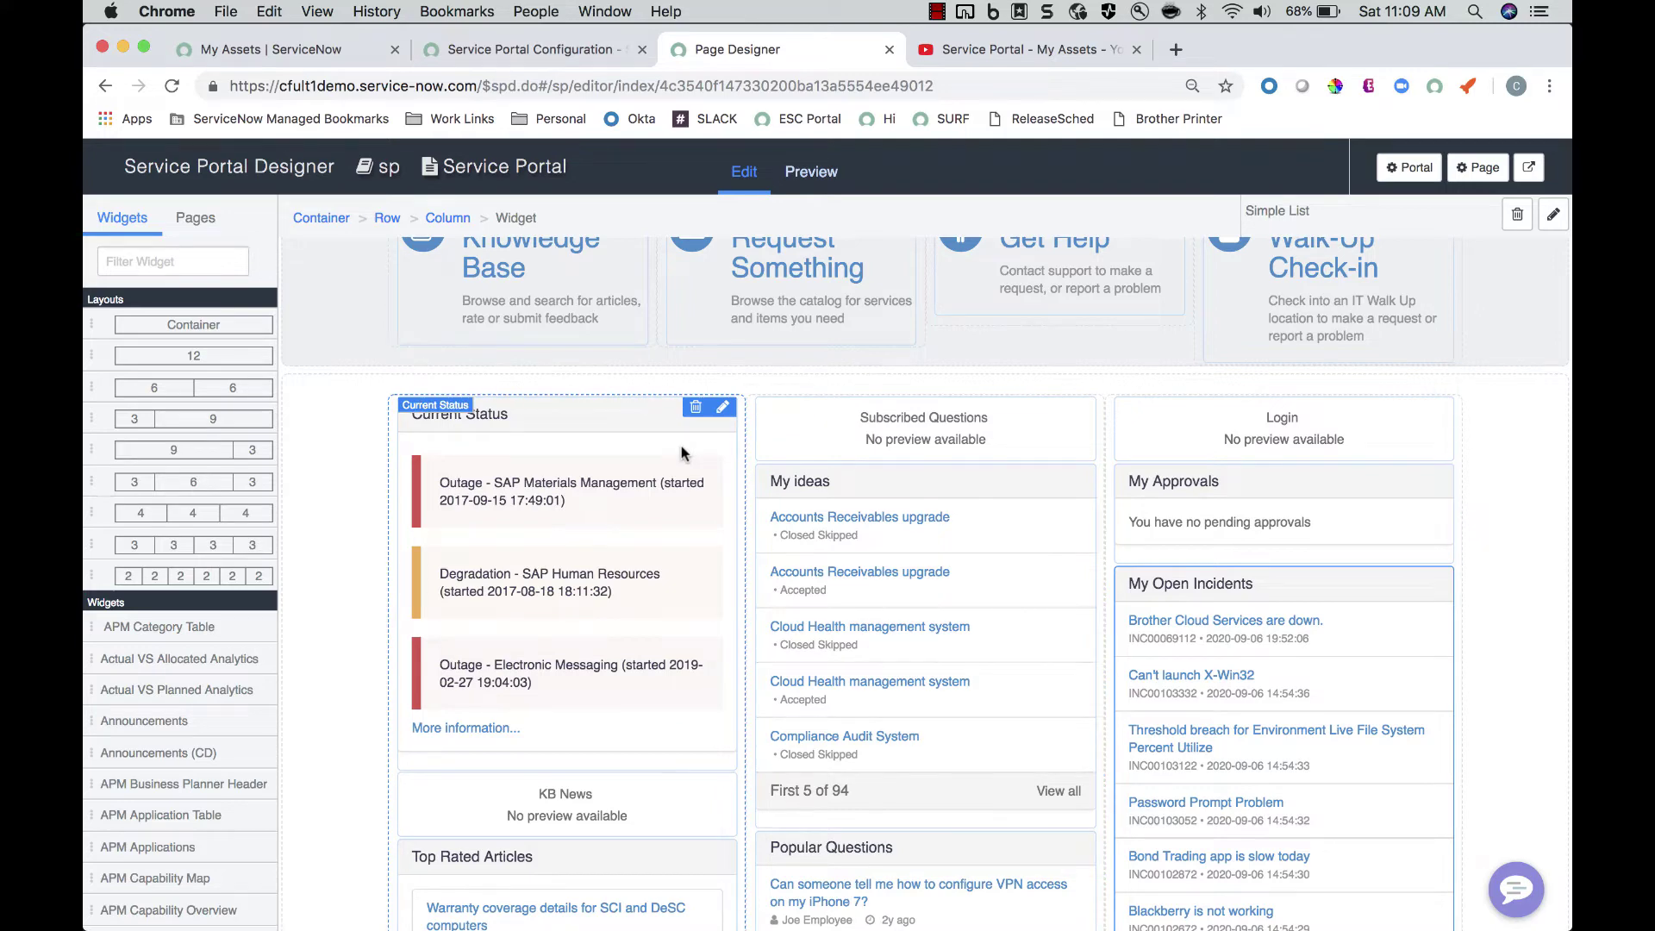
scroll(681, 447, "down", 3)
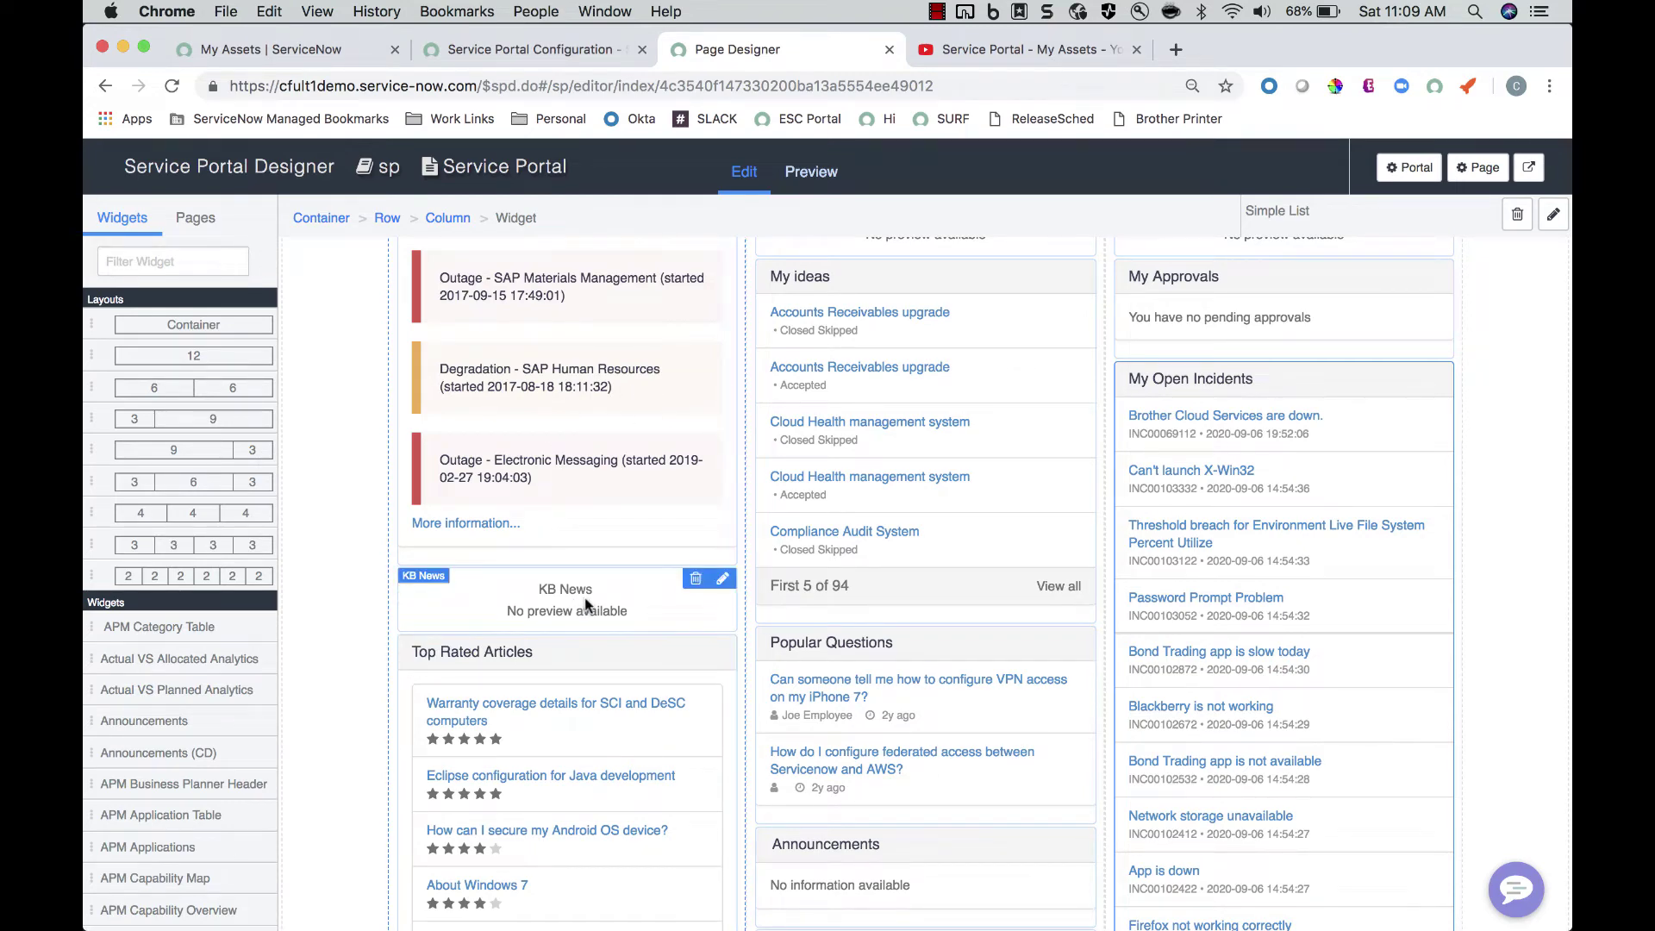
scroll(584, 599, "down", 3)
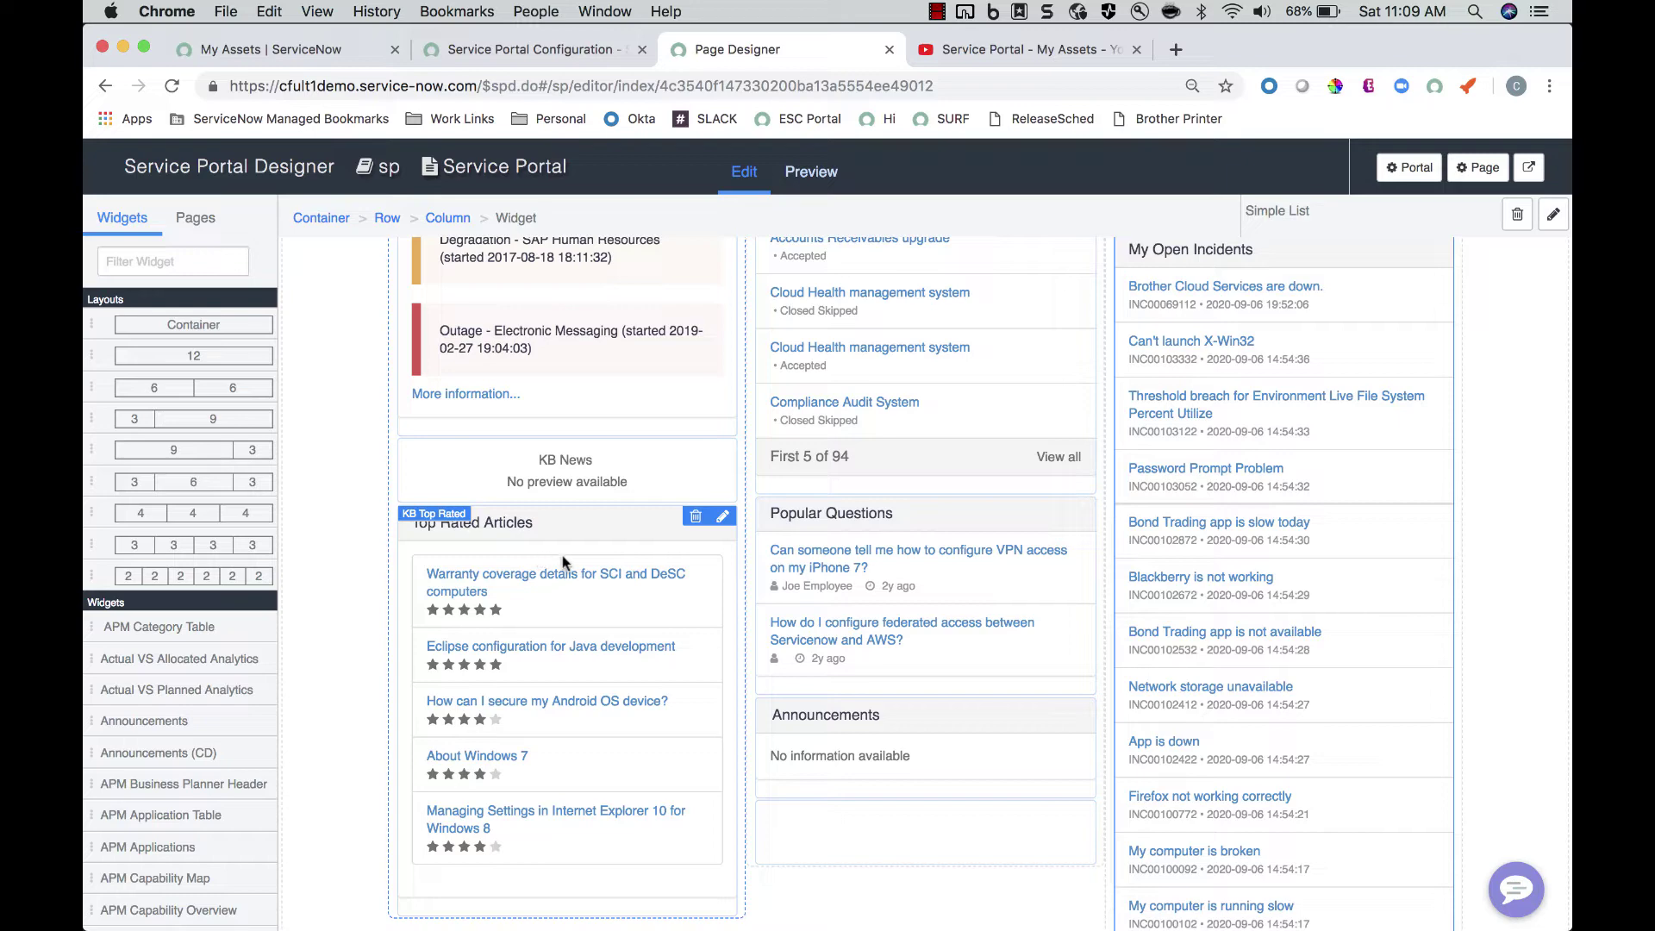
scroll(561, 559, "up", 6)
scroll(562, 555, "up", 1)
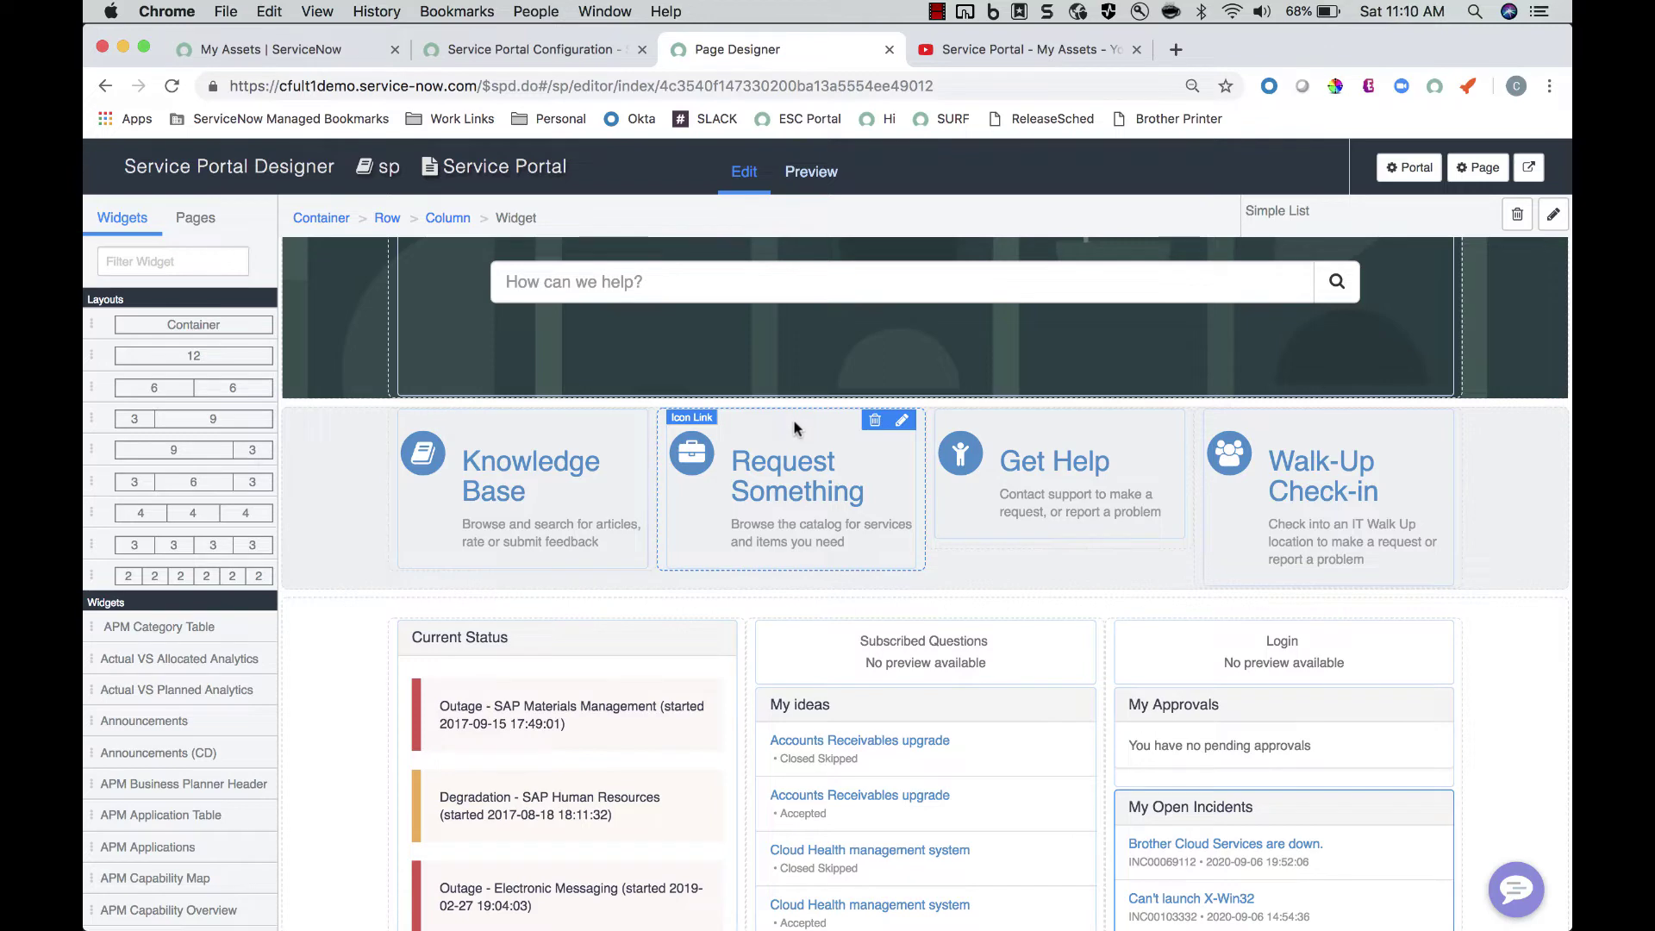
Swap the Request Something and Knowledge Base icon links between the first two columns, previewing the page between the moves
left_click_drag(793, 428, 519, 436)
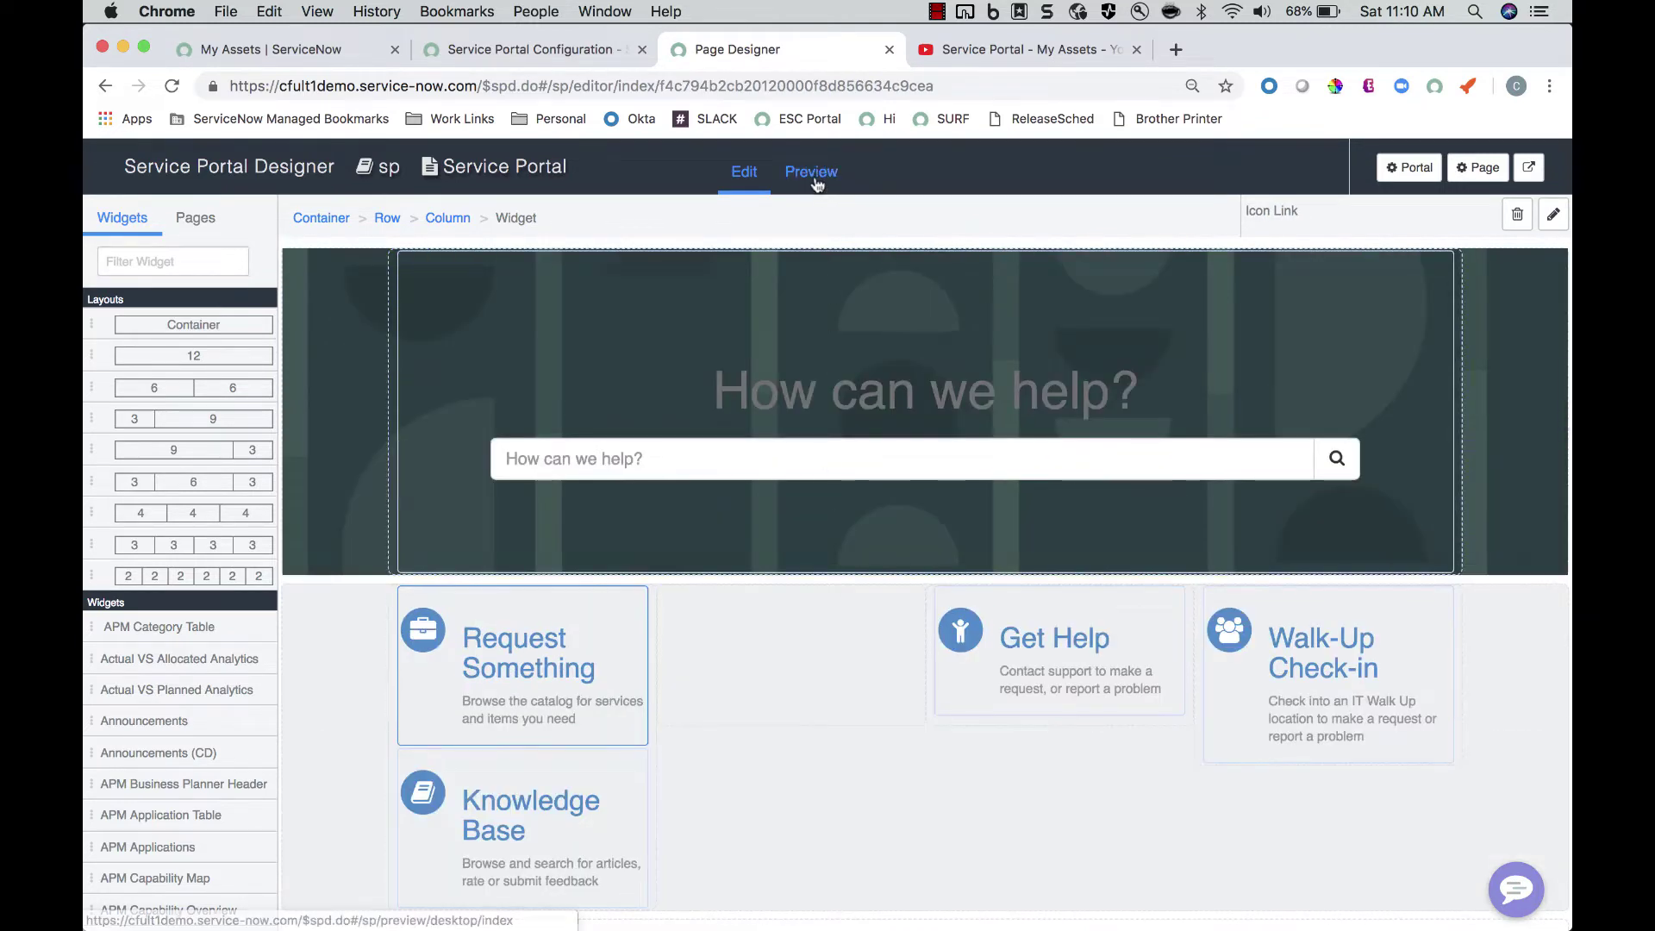
left_click(816, 178)
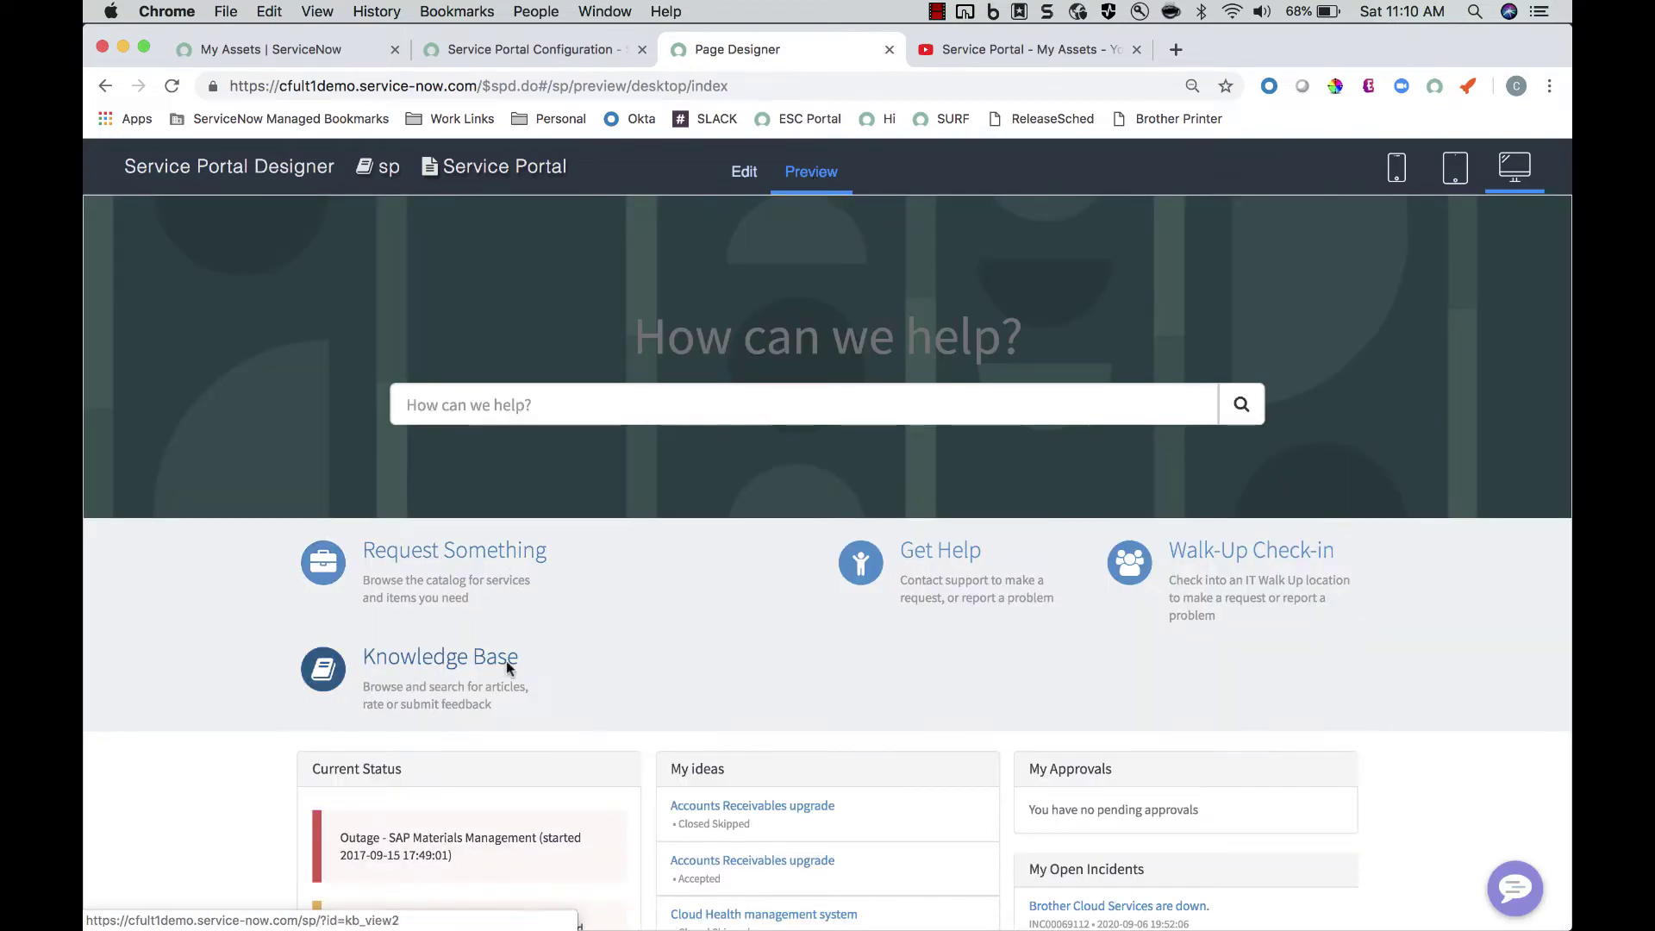
left_click(743, 170)
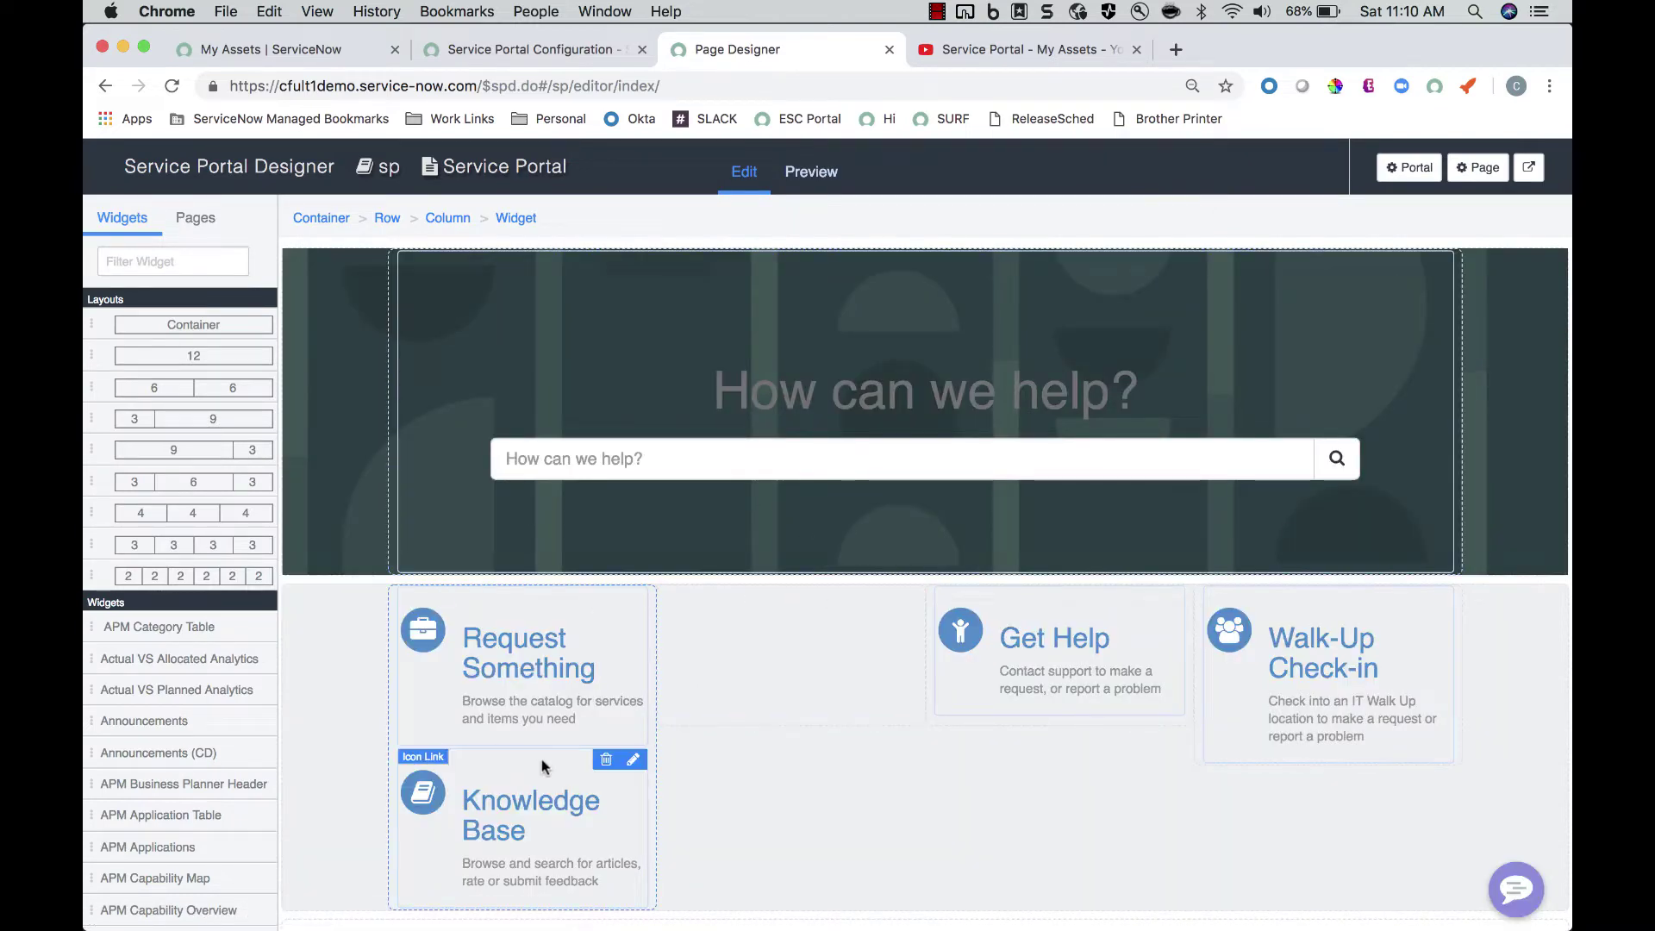
left_click_drag(542, 766, 824, 604)
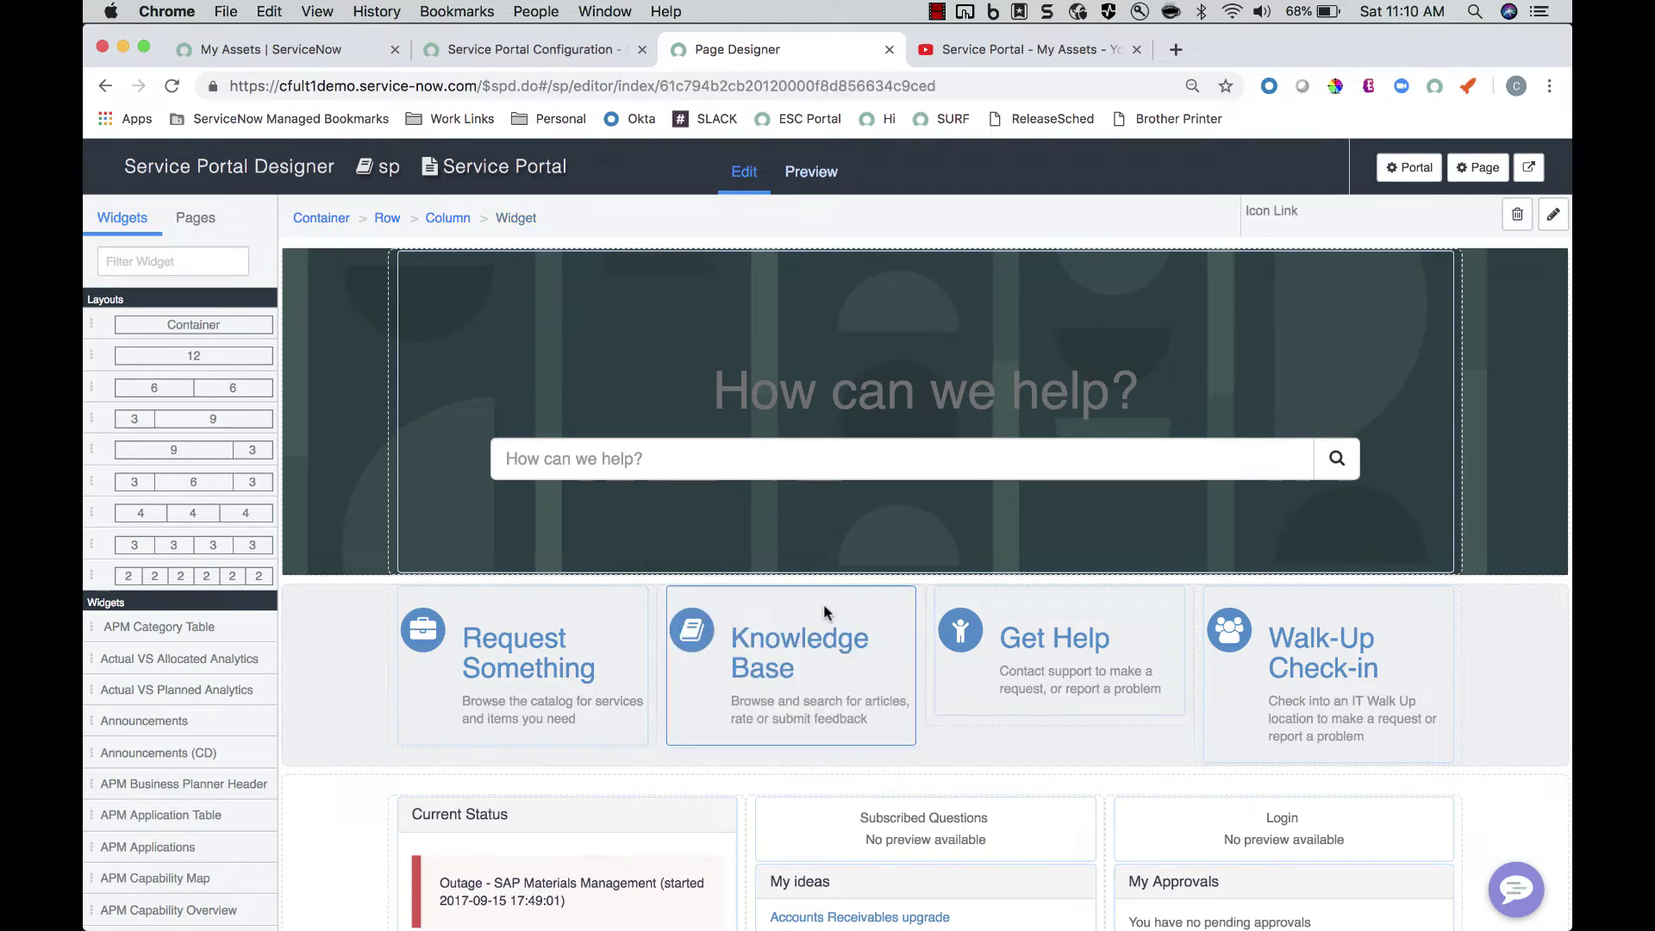
Add a Button Widget below the Request Something icon link on the index page
scroll(824, 603, "down", 4)
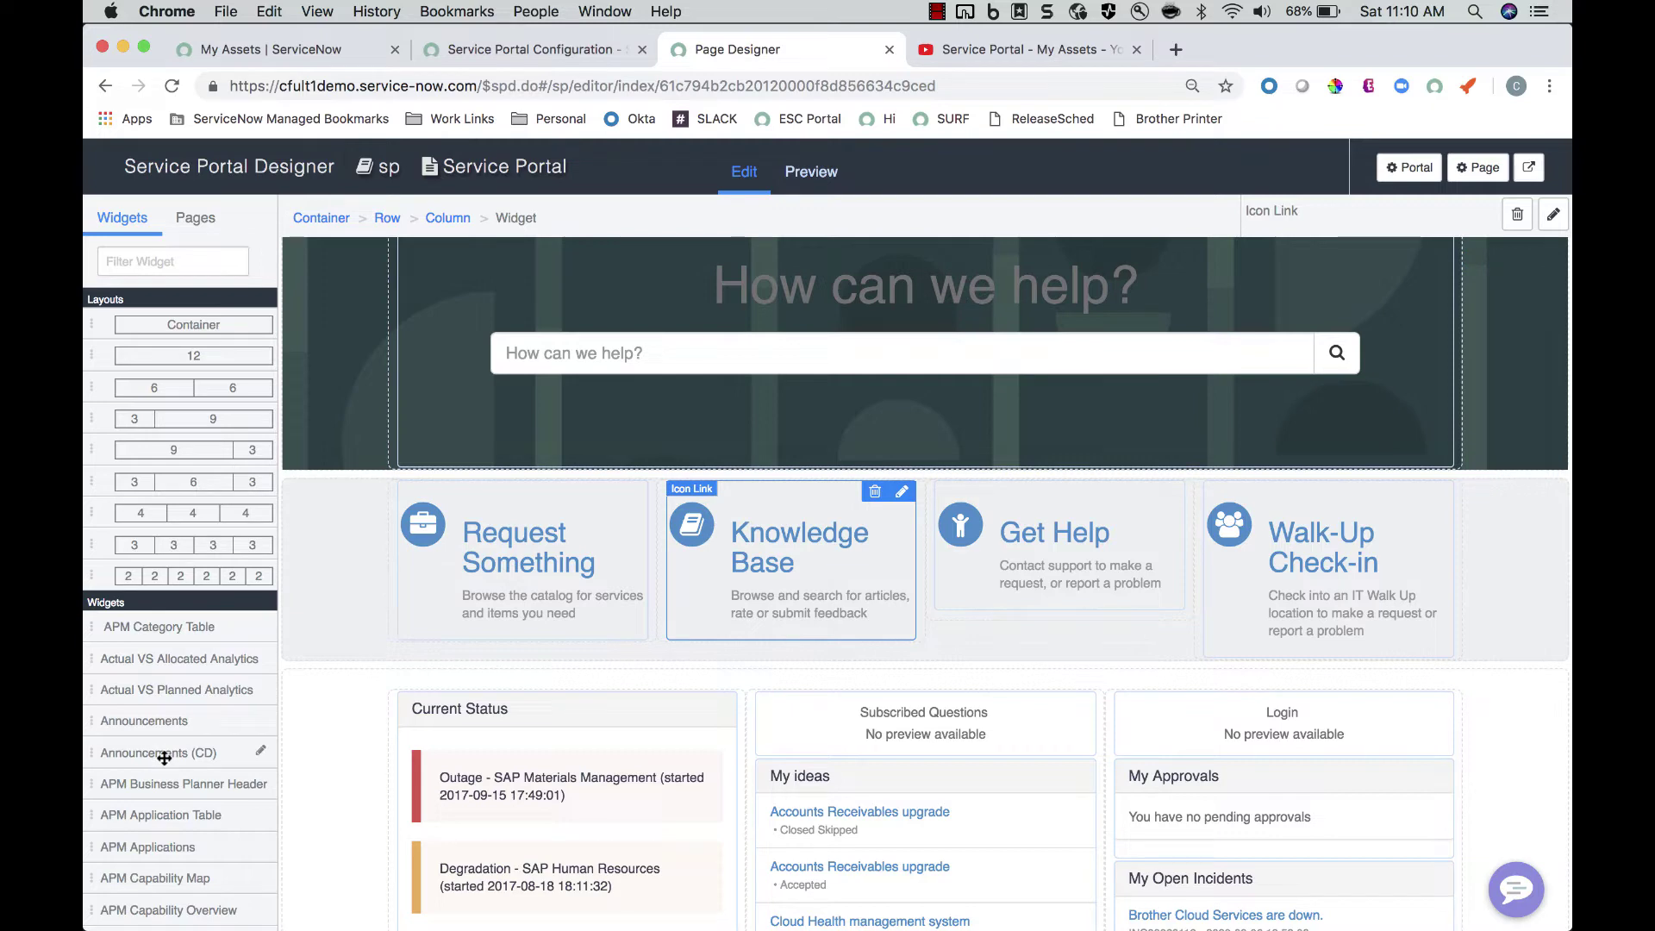
scroll(163, 758, "down", 10)
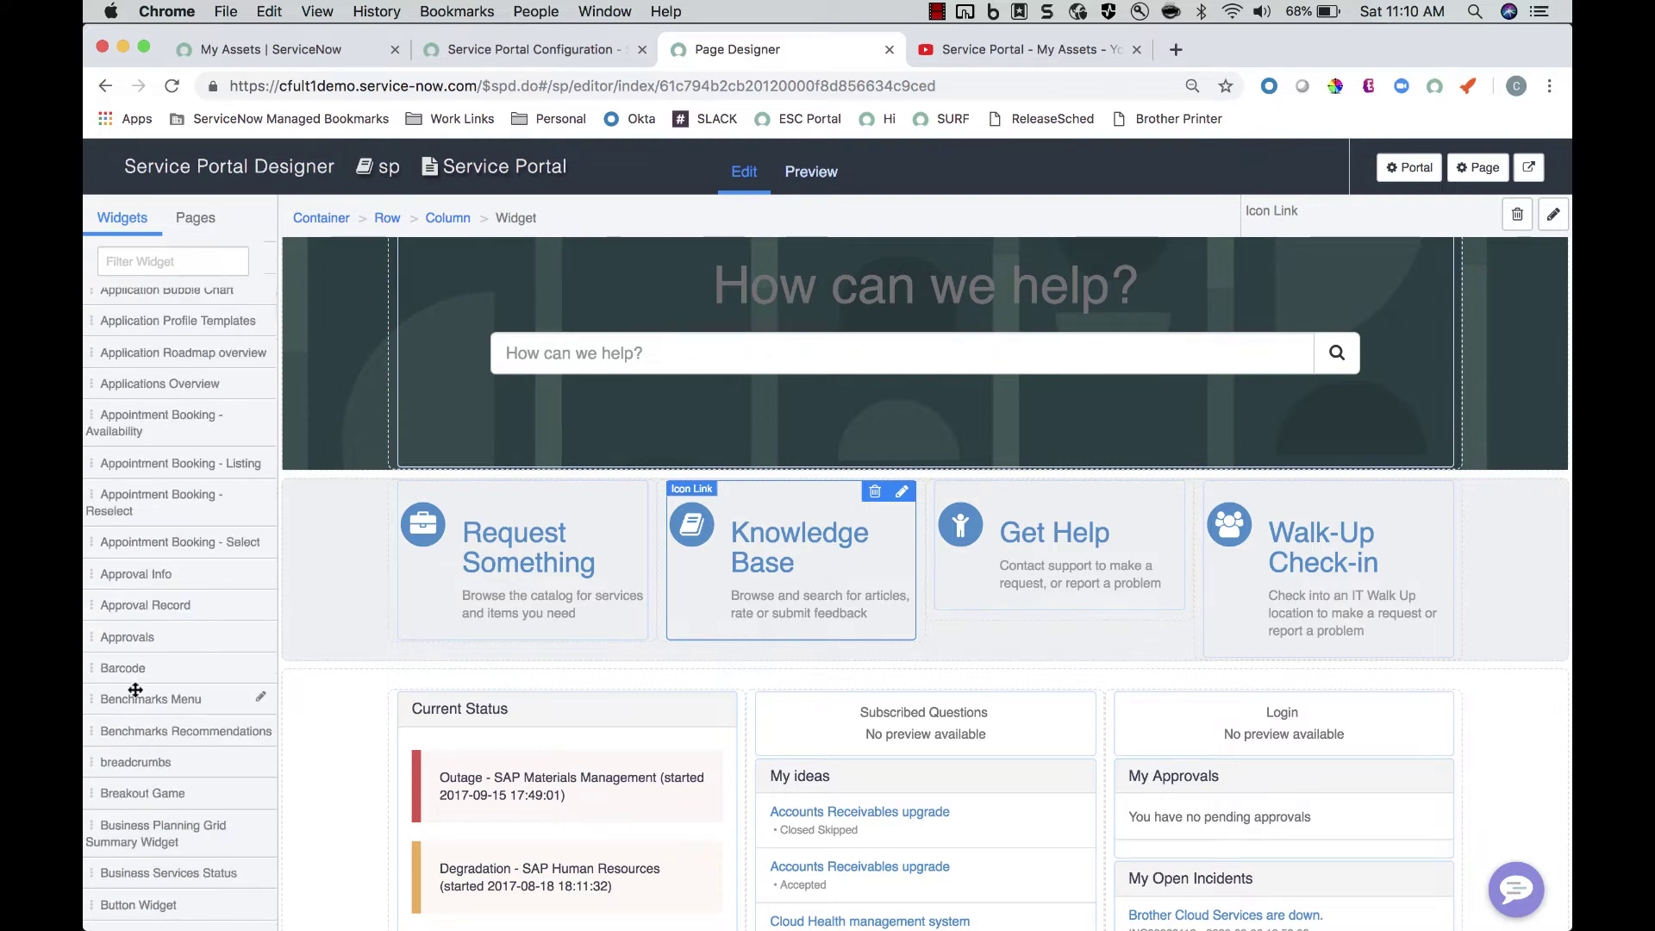
scroll(134, 689, "down", 8)
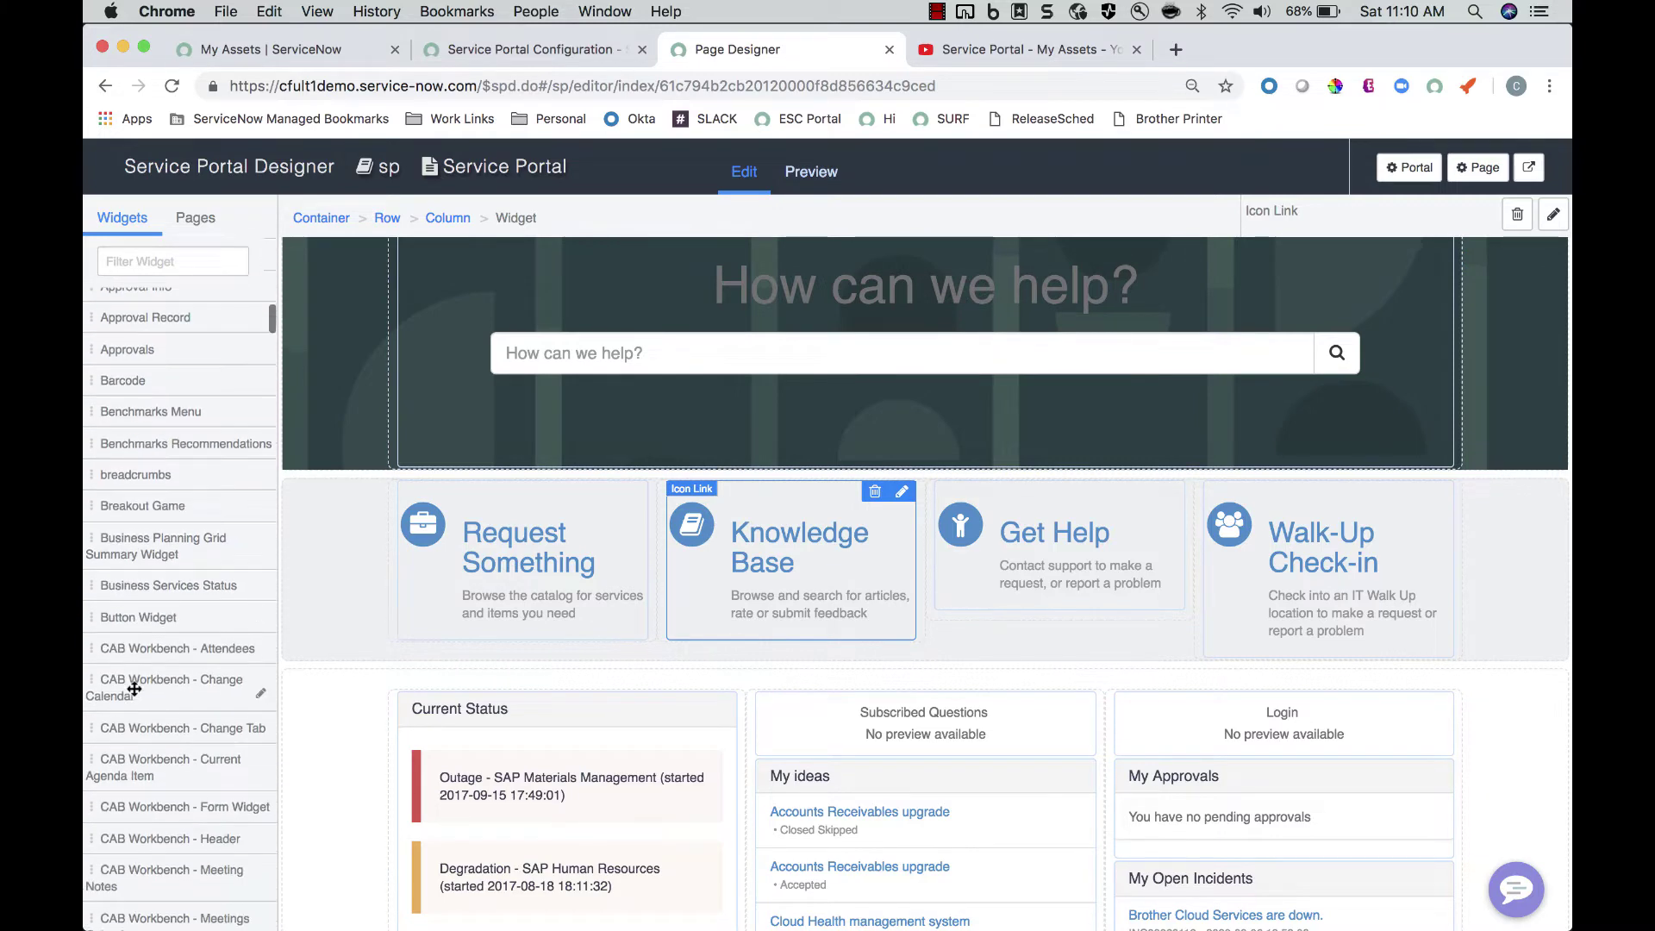
left_click_drag(115, 627, 480, 653)
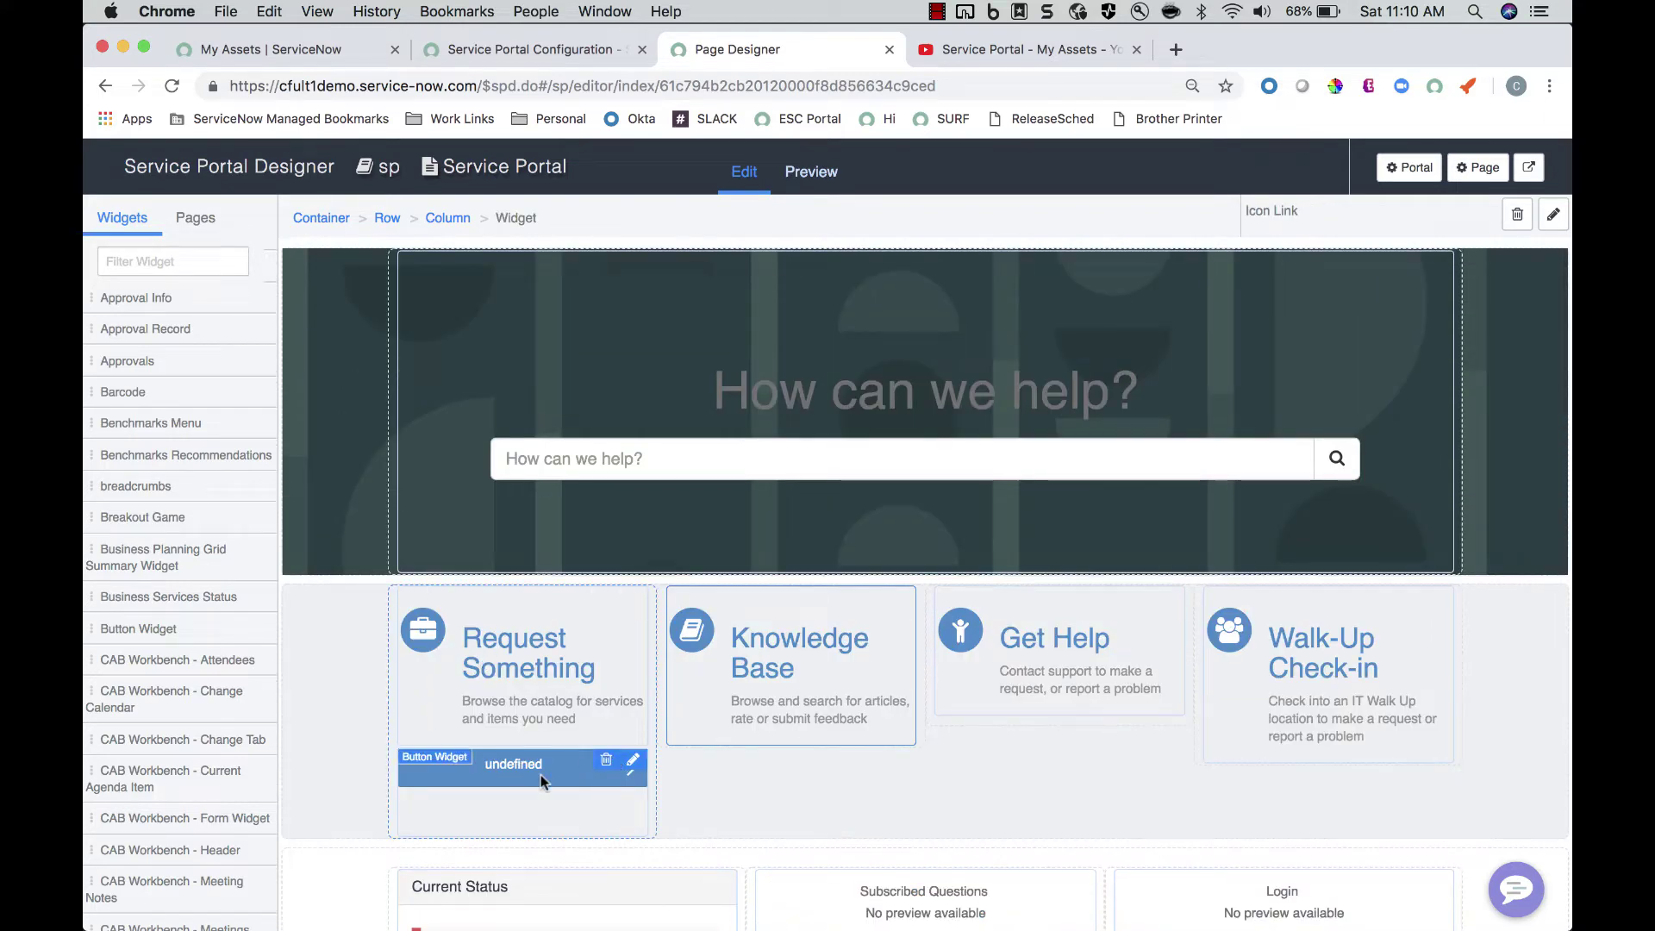
left_click(634, 762)
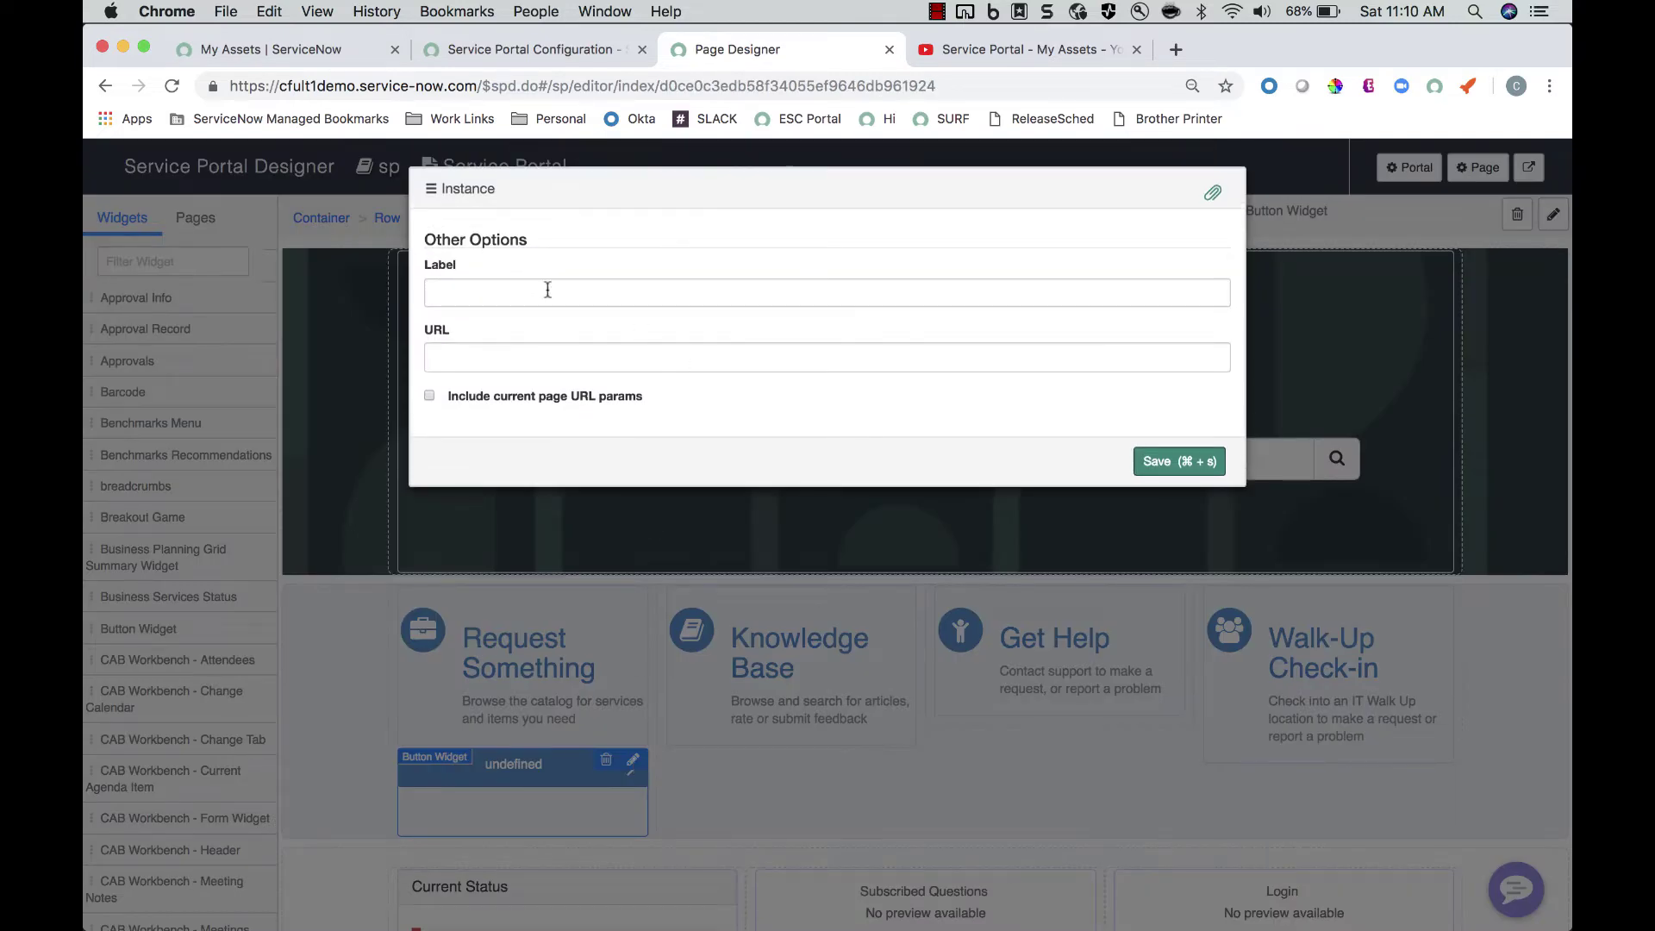
left_click(494, 294)
type("My Button")
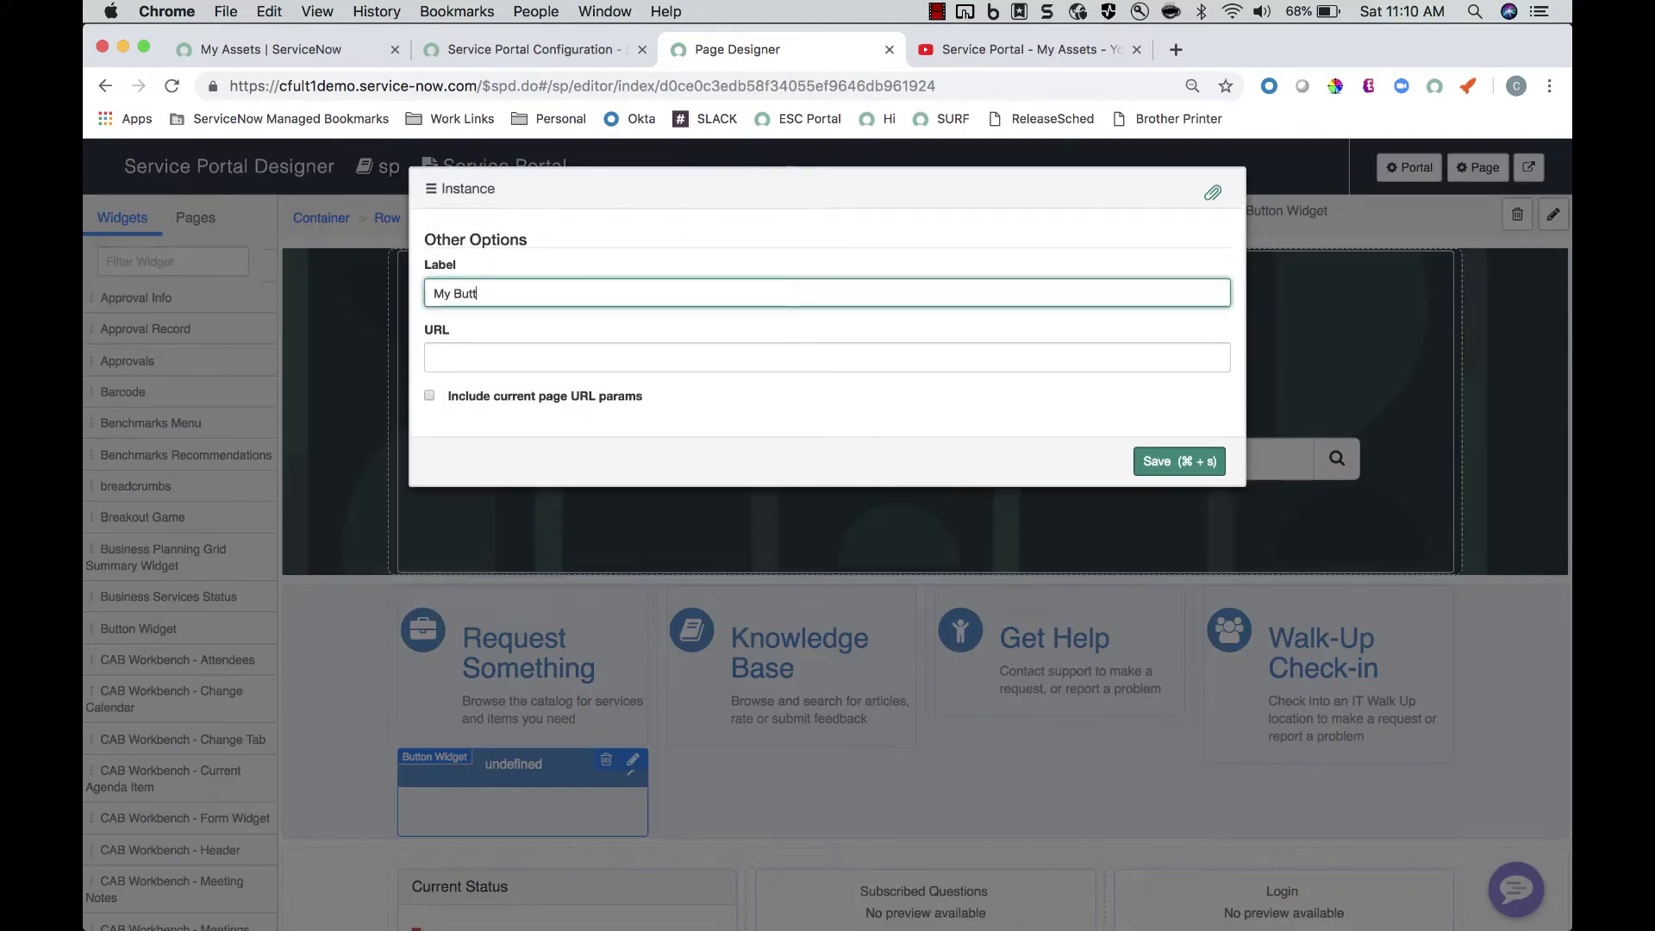
left_click(501, 357)
type("www.google.com")
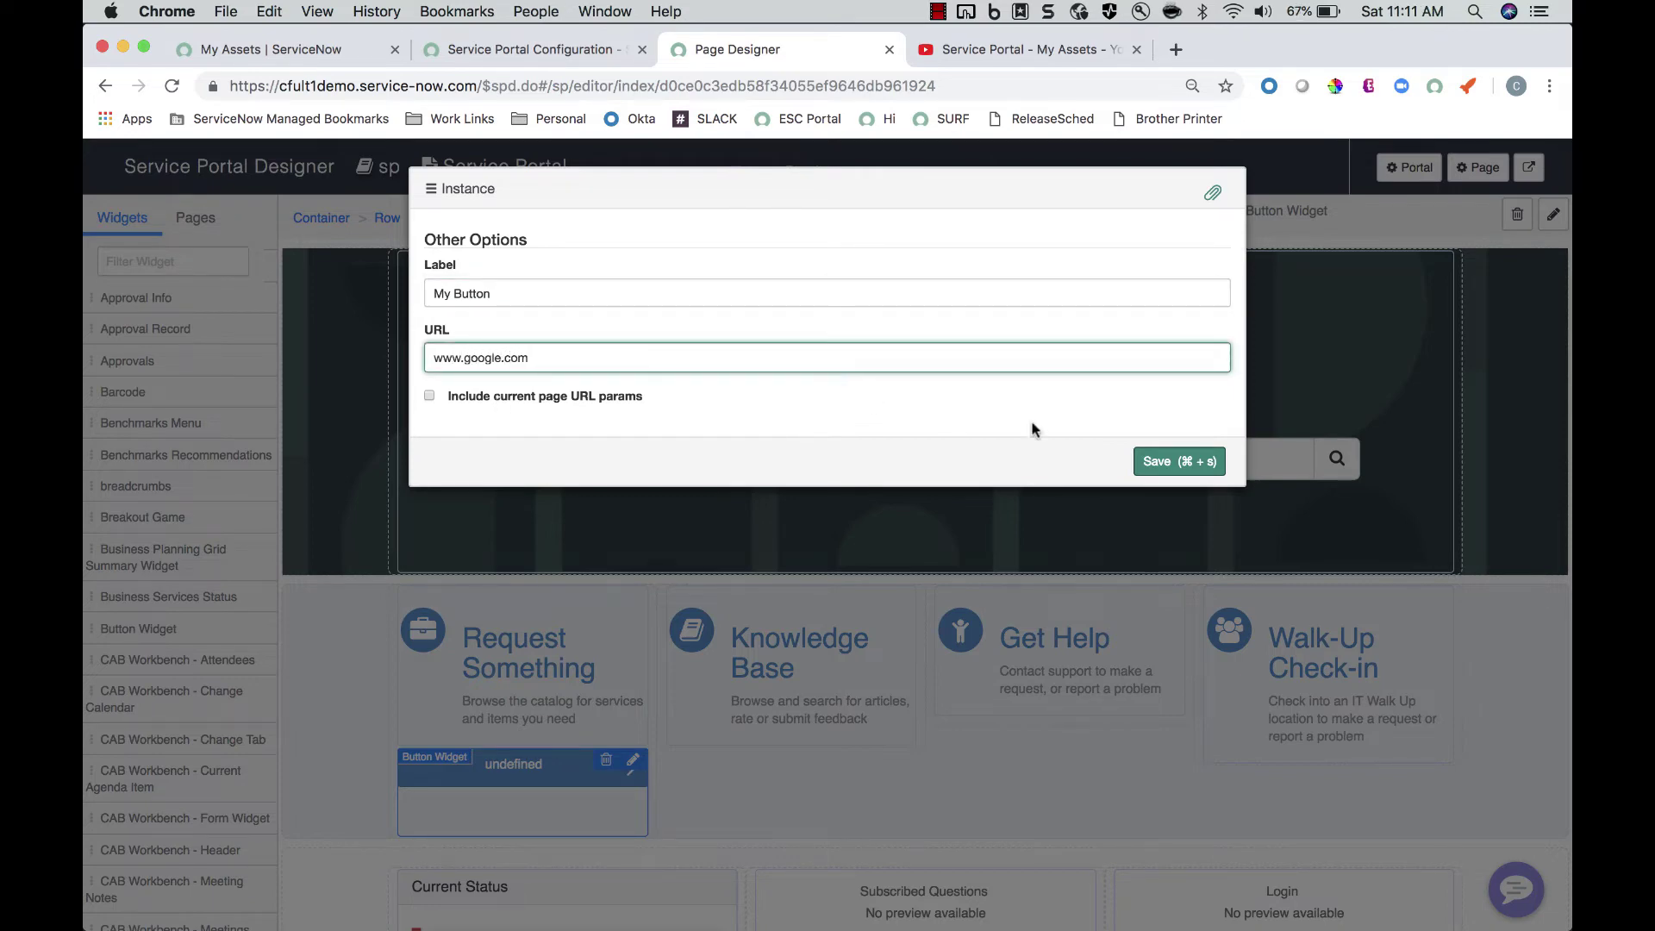
left_click(1191, 463)
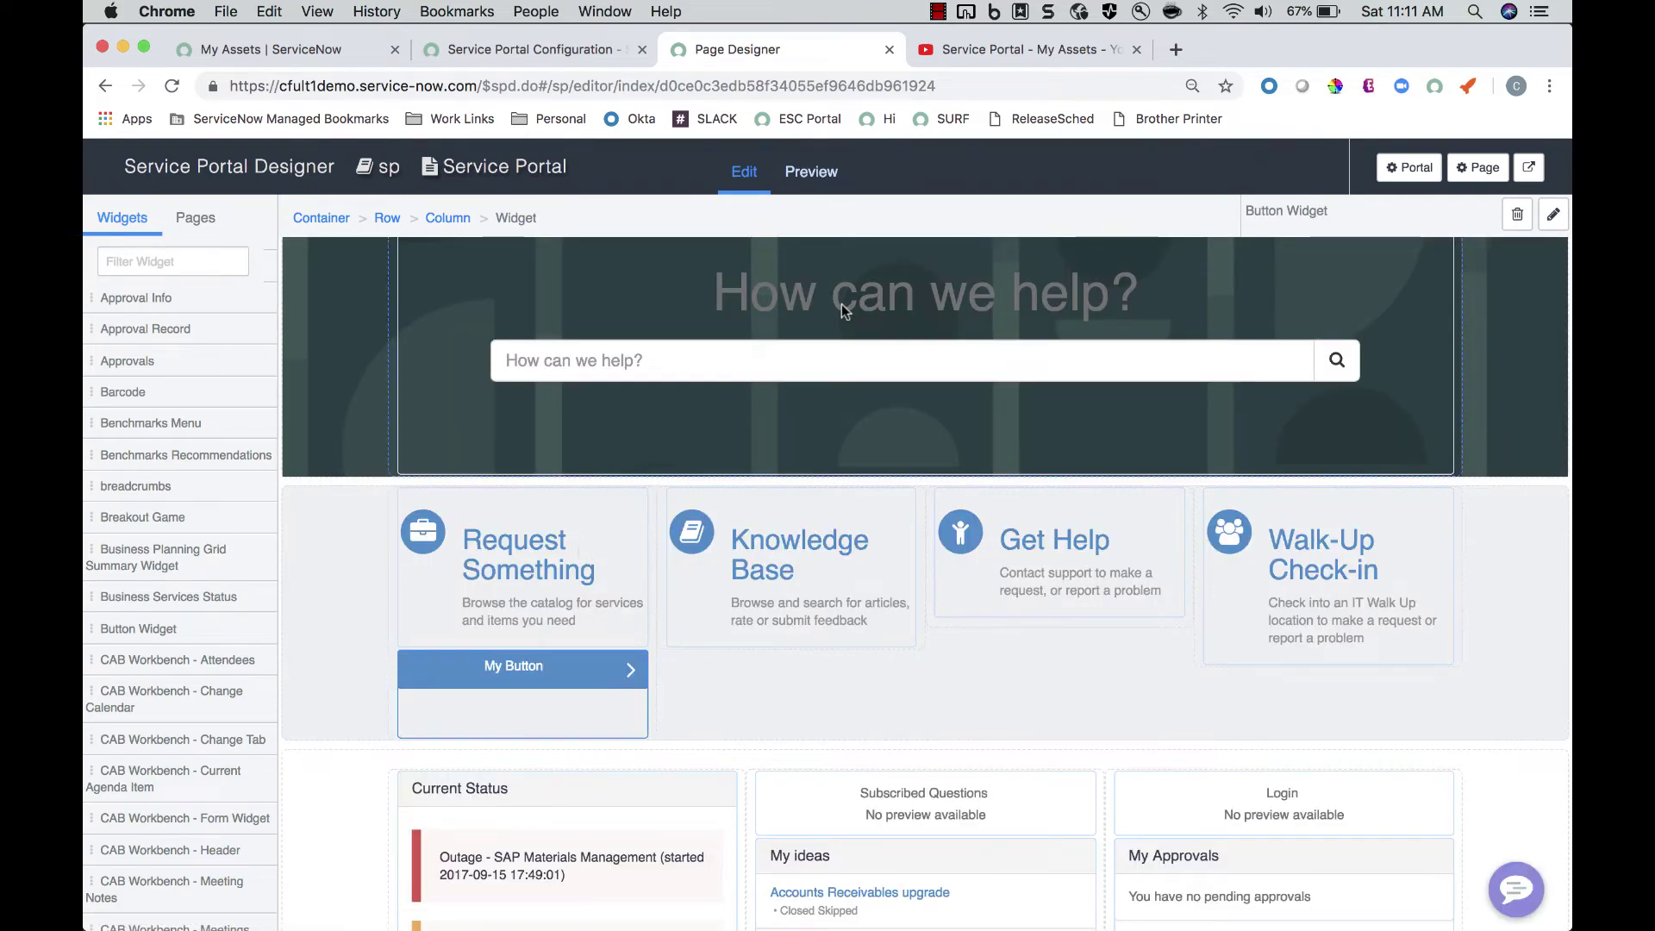
Preview the index page with the new button, return to editing and delete the My Button widget
left_click(809, 174)
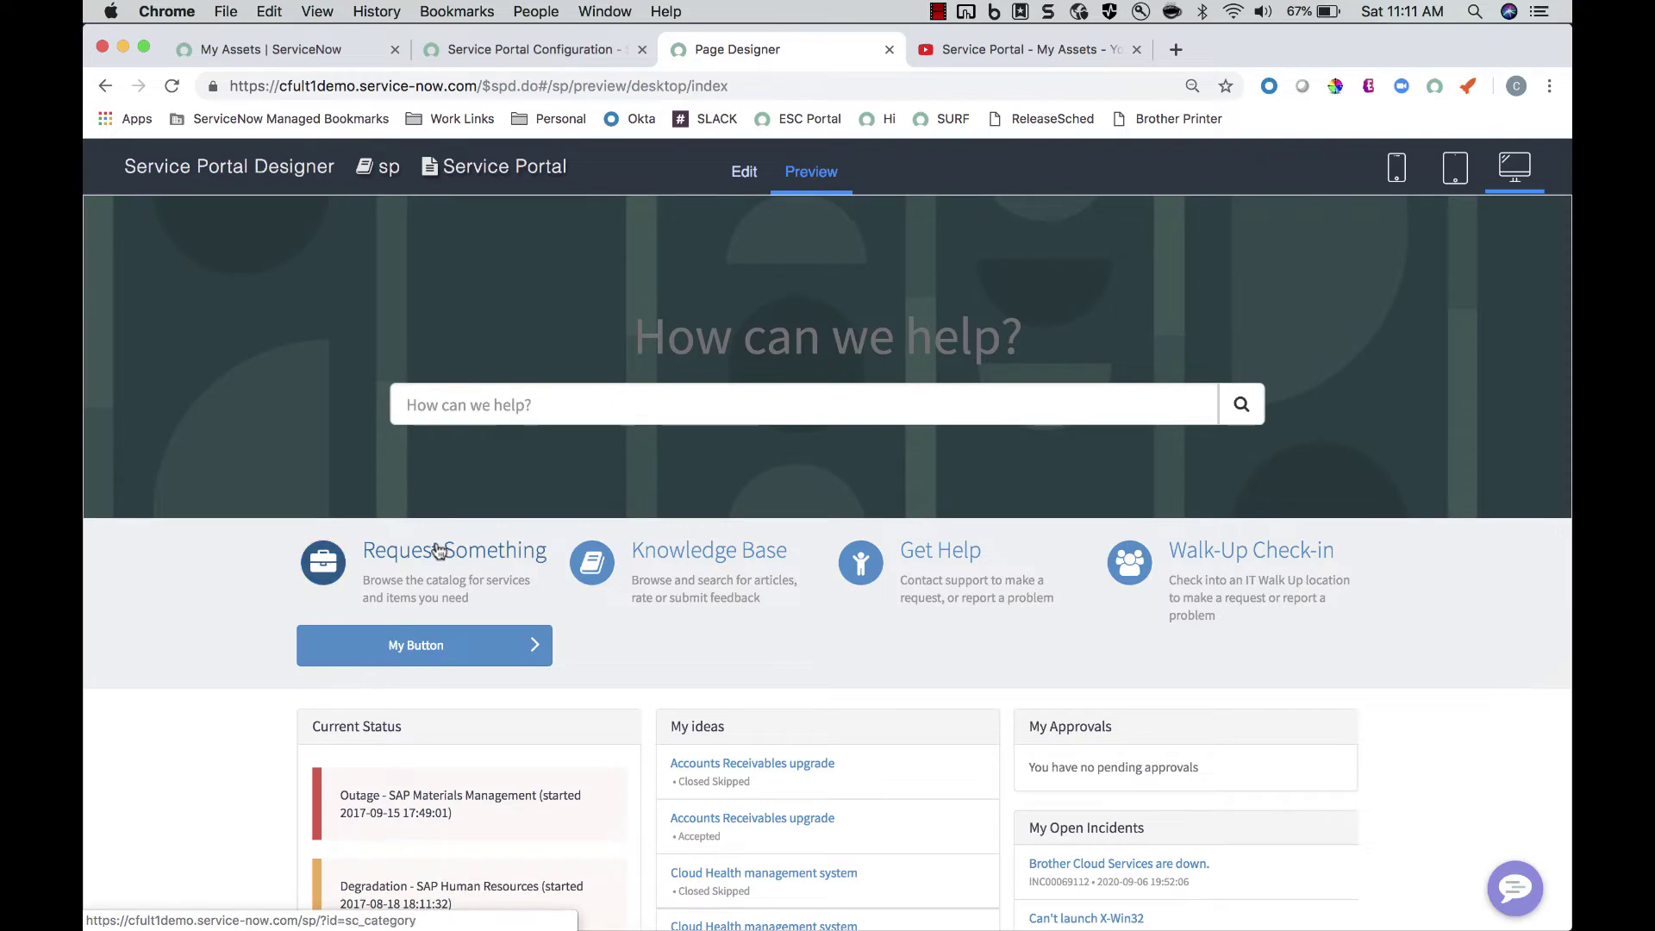
left_click(744, 172)
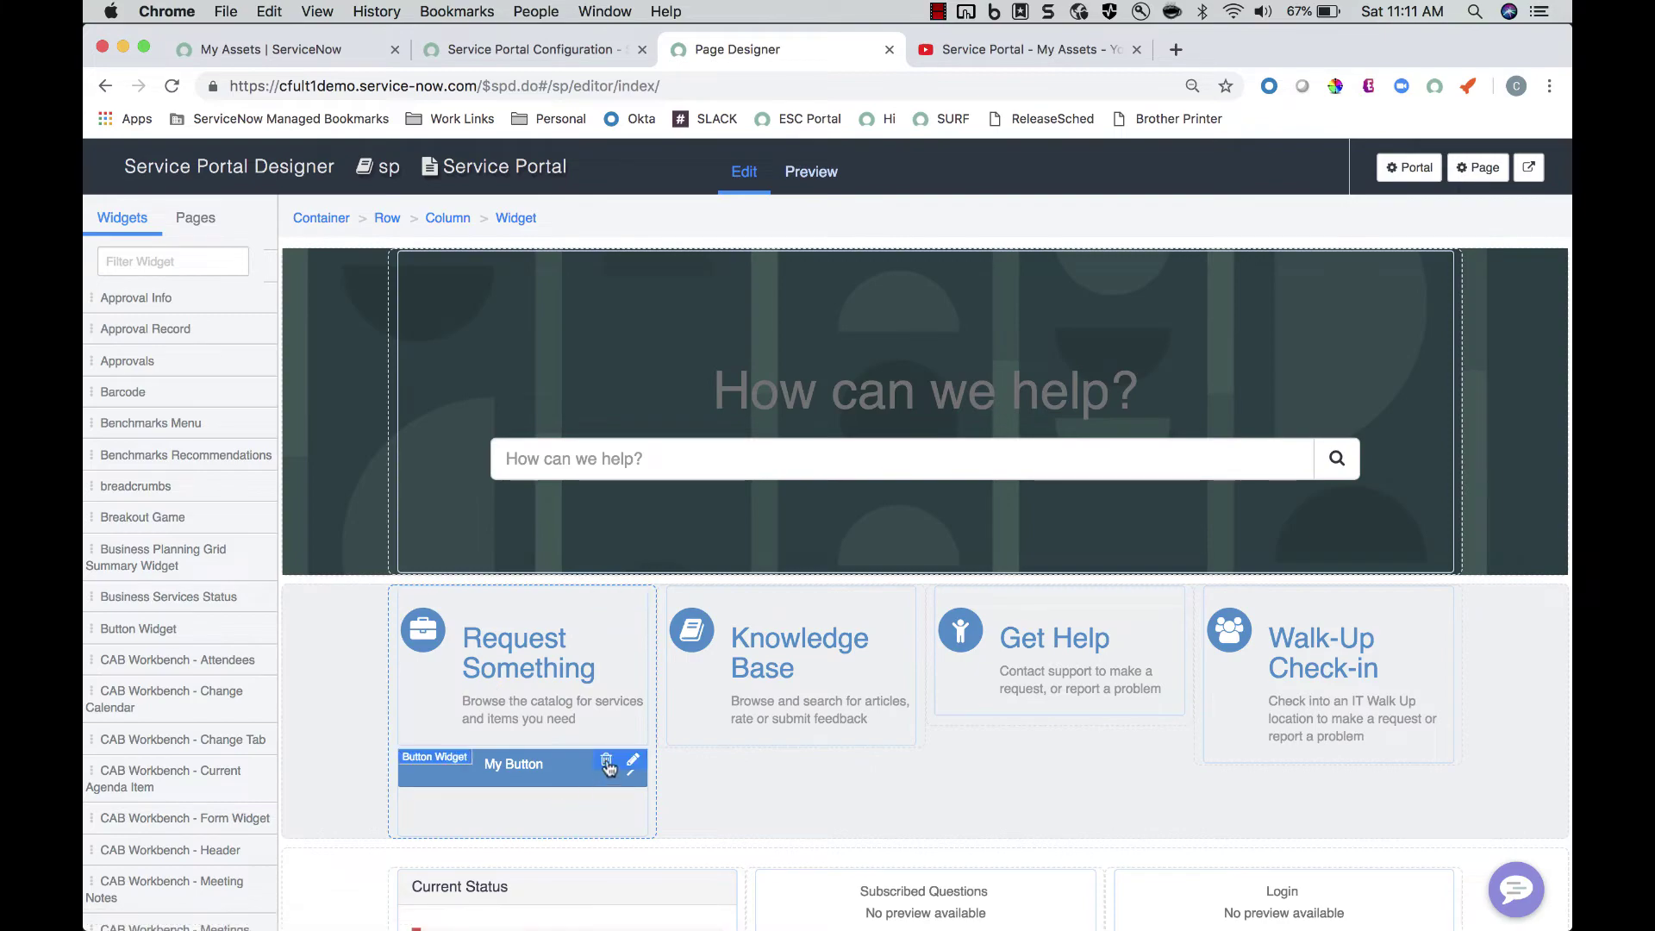
left_click(607, 763)
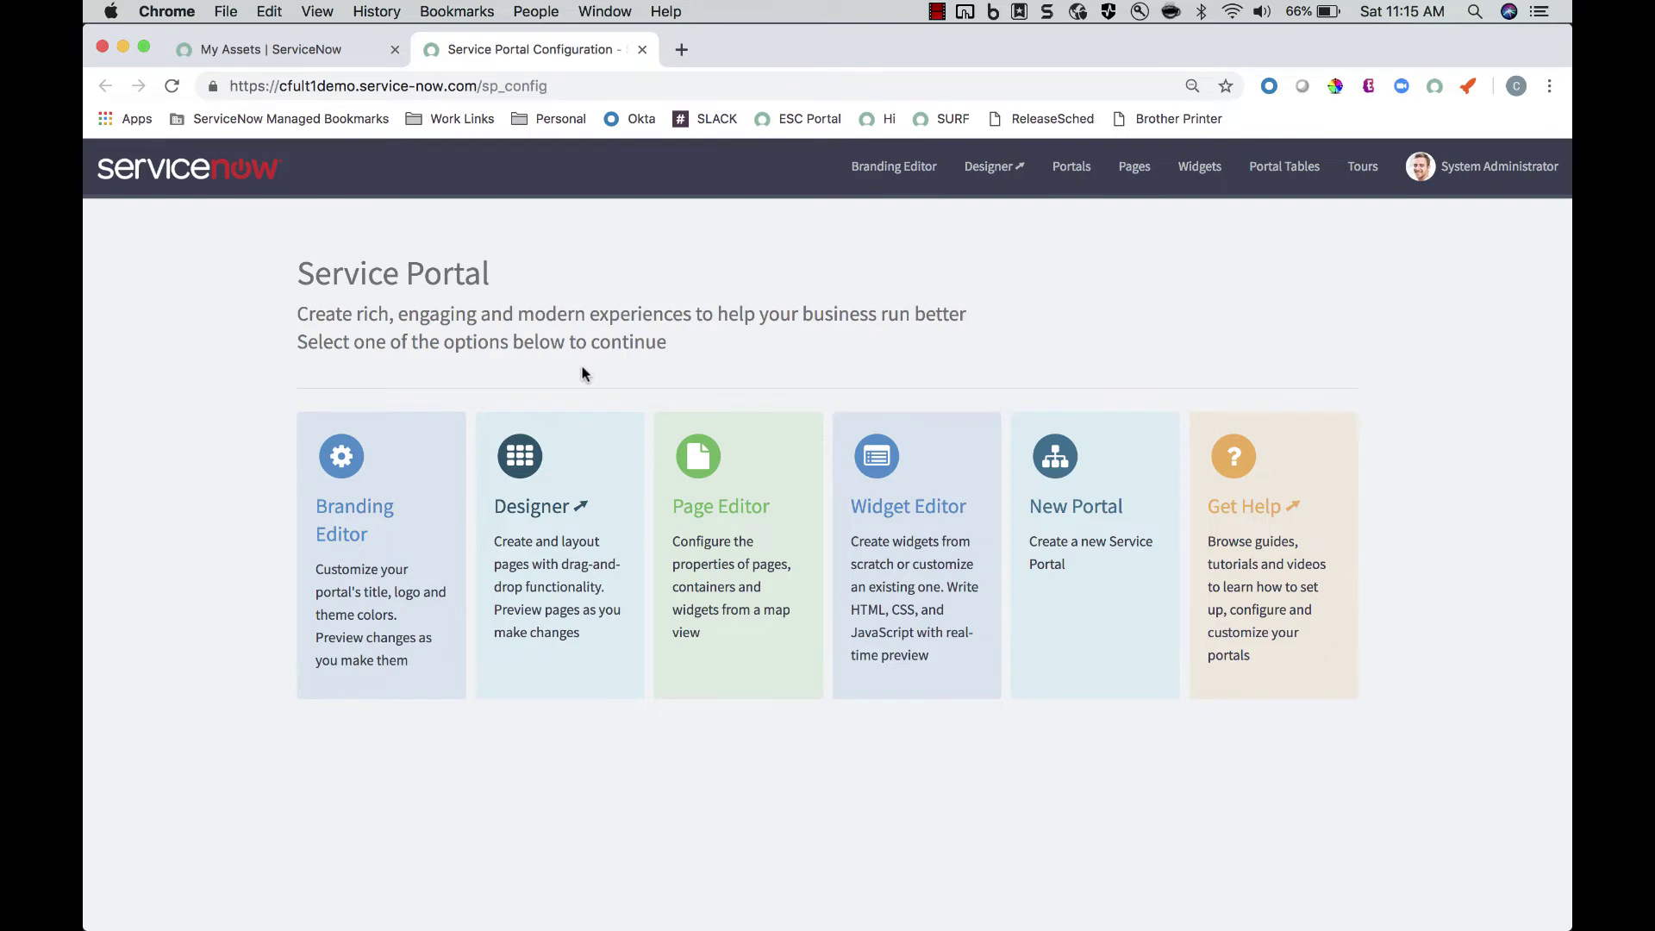
Open the Designer from Service Portal Configuration and create a page titled "My new page"
left_click(592, 462)
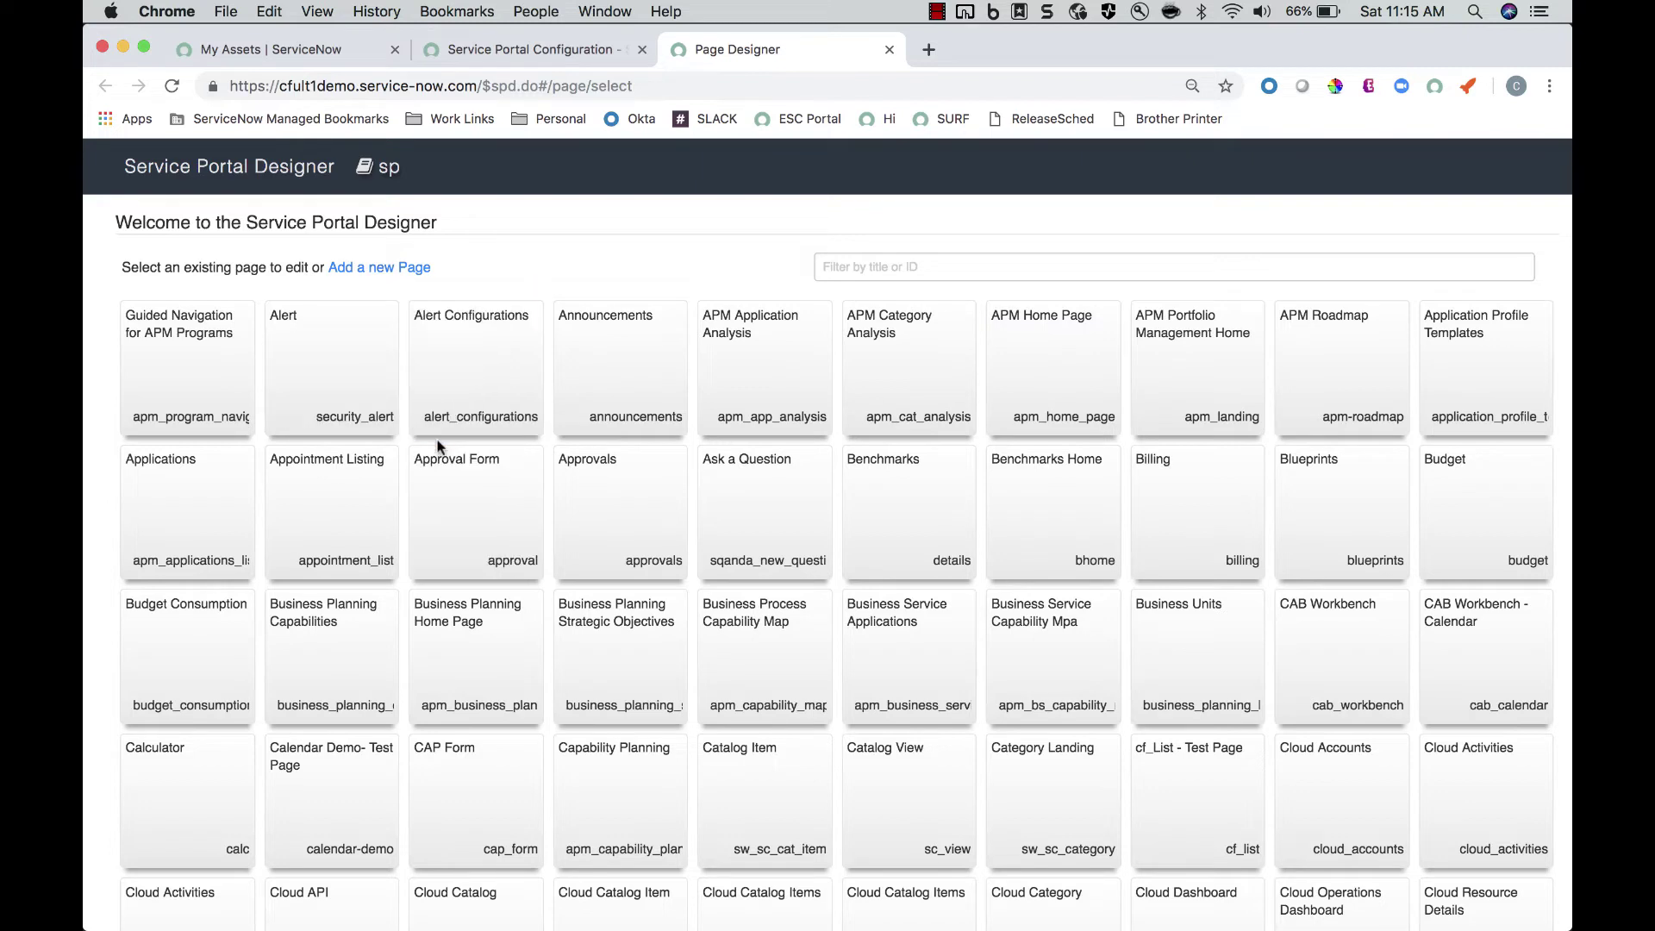
left_click(382, 269)
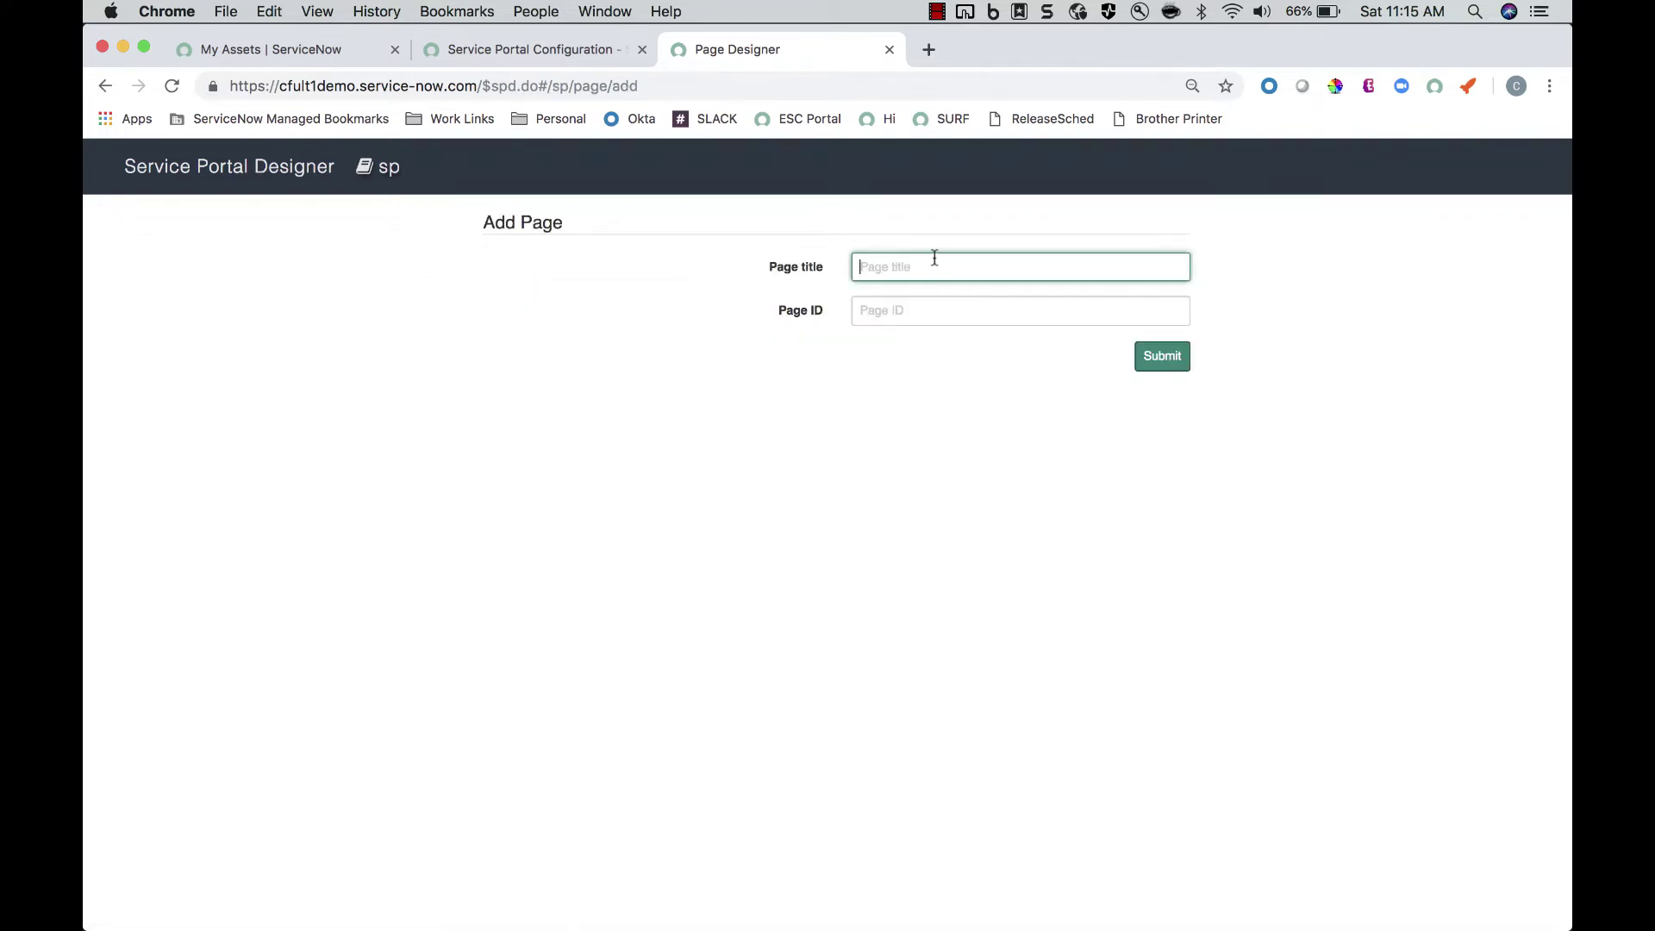
type("My new page")
left_click(1166, 358)
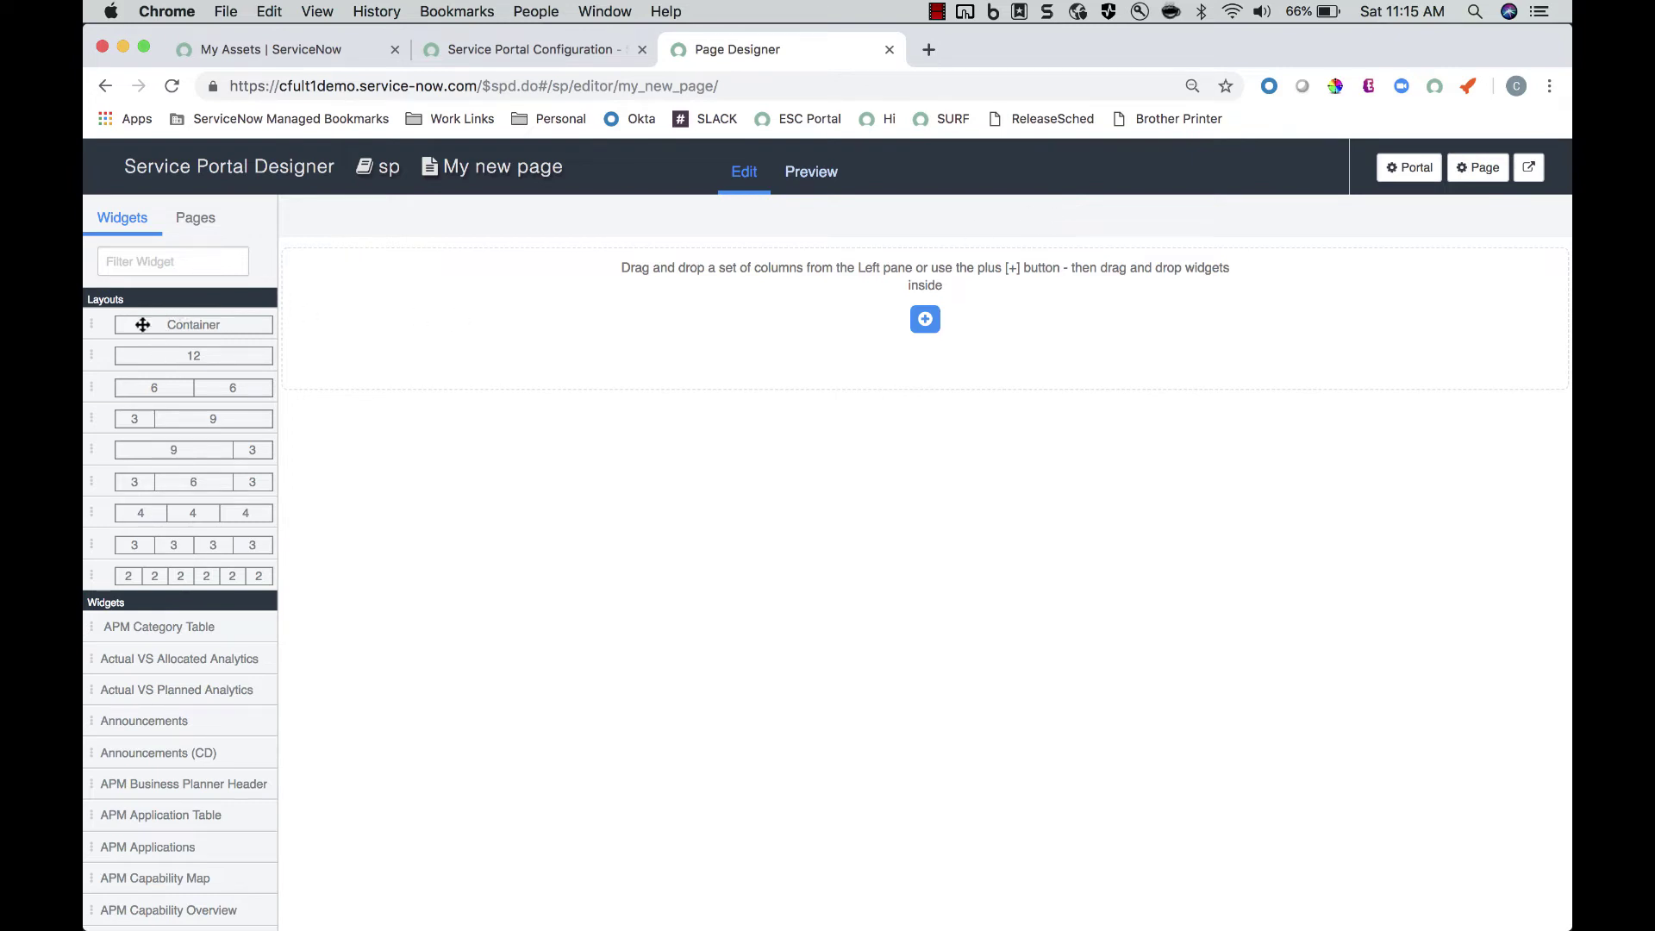
Add two more containers to the blank page
scroll(148, 368, "down", 3)
scroll(150, 369, "up", 3)
left_click_drag(173, 325, 752, 325)
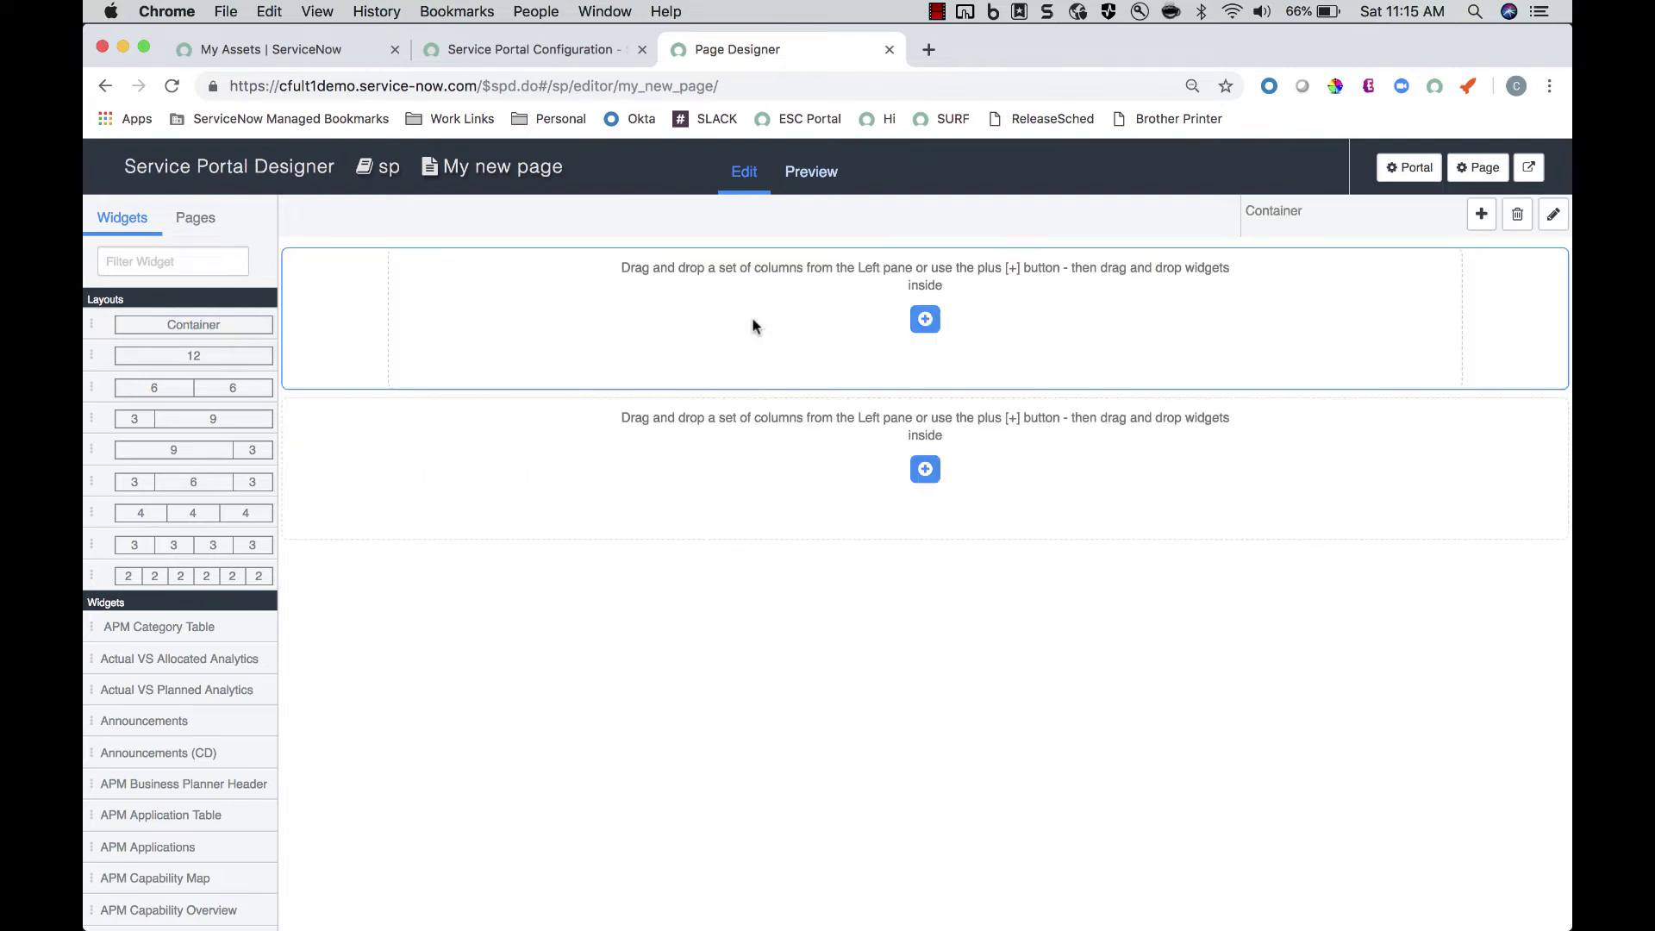
left_click_drag(220, 323, 806, 458)
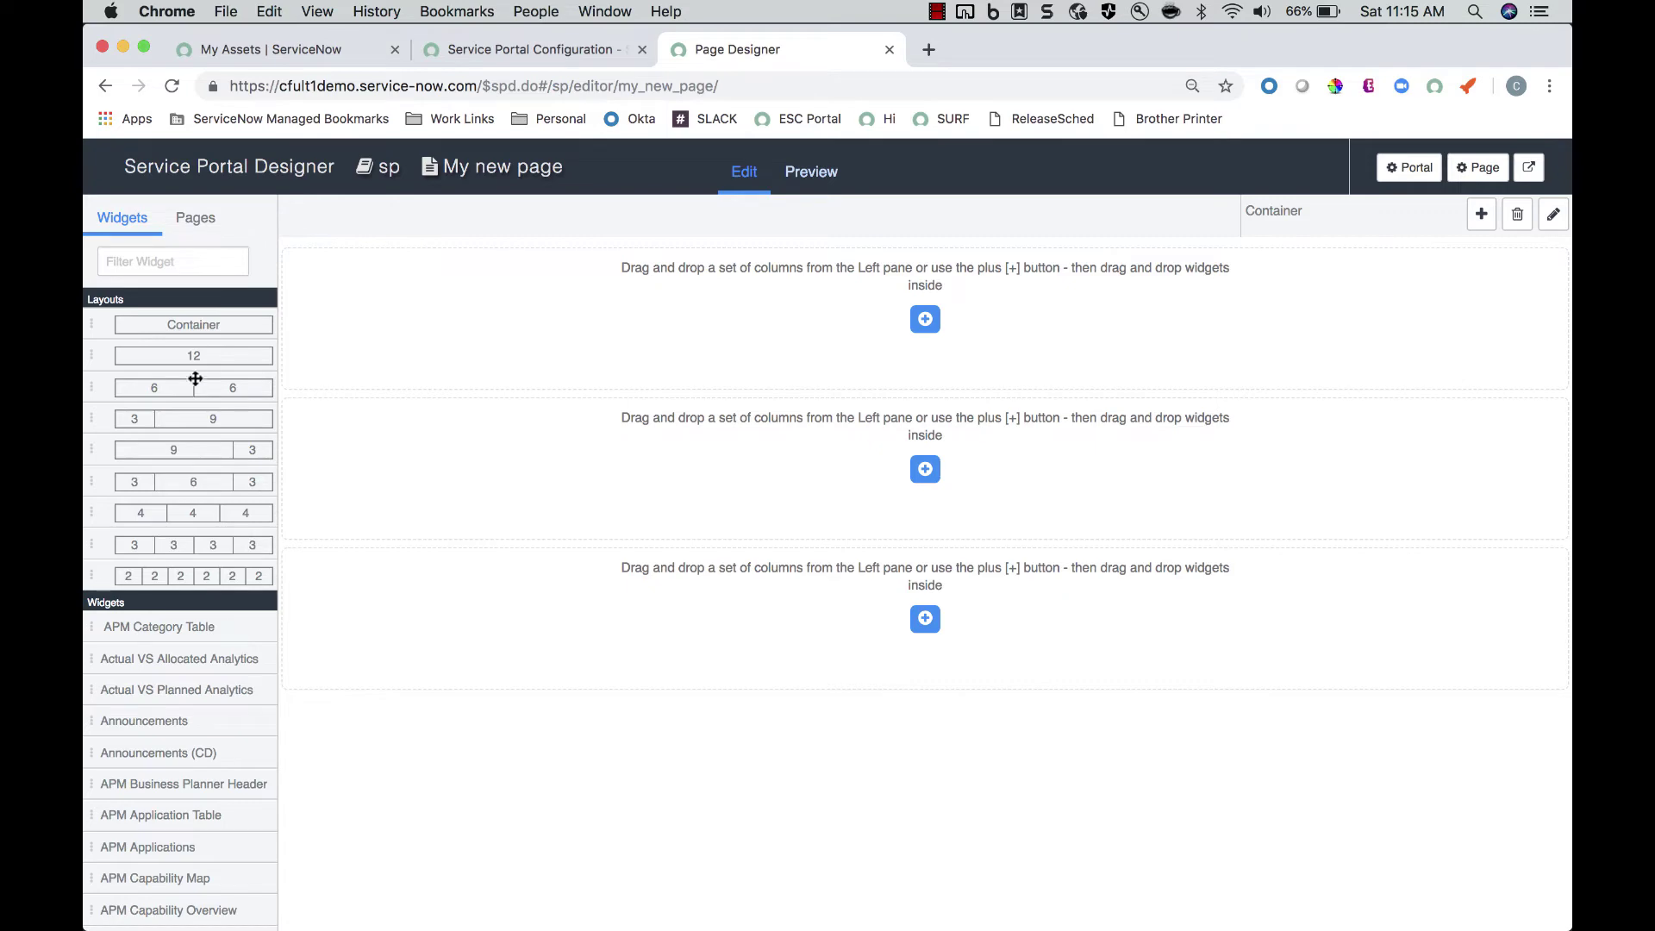
Place a 12 layout in the first container, a 3-6-3 layout in the second and a 2-2-2-2-2-2 layout in the third
left_click_drag(197, 359, 606, 326)
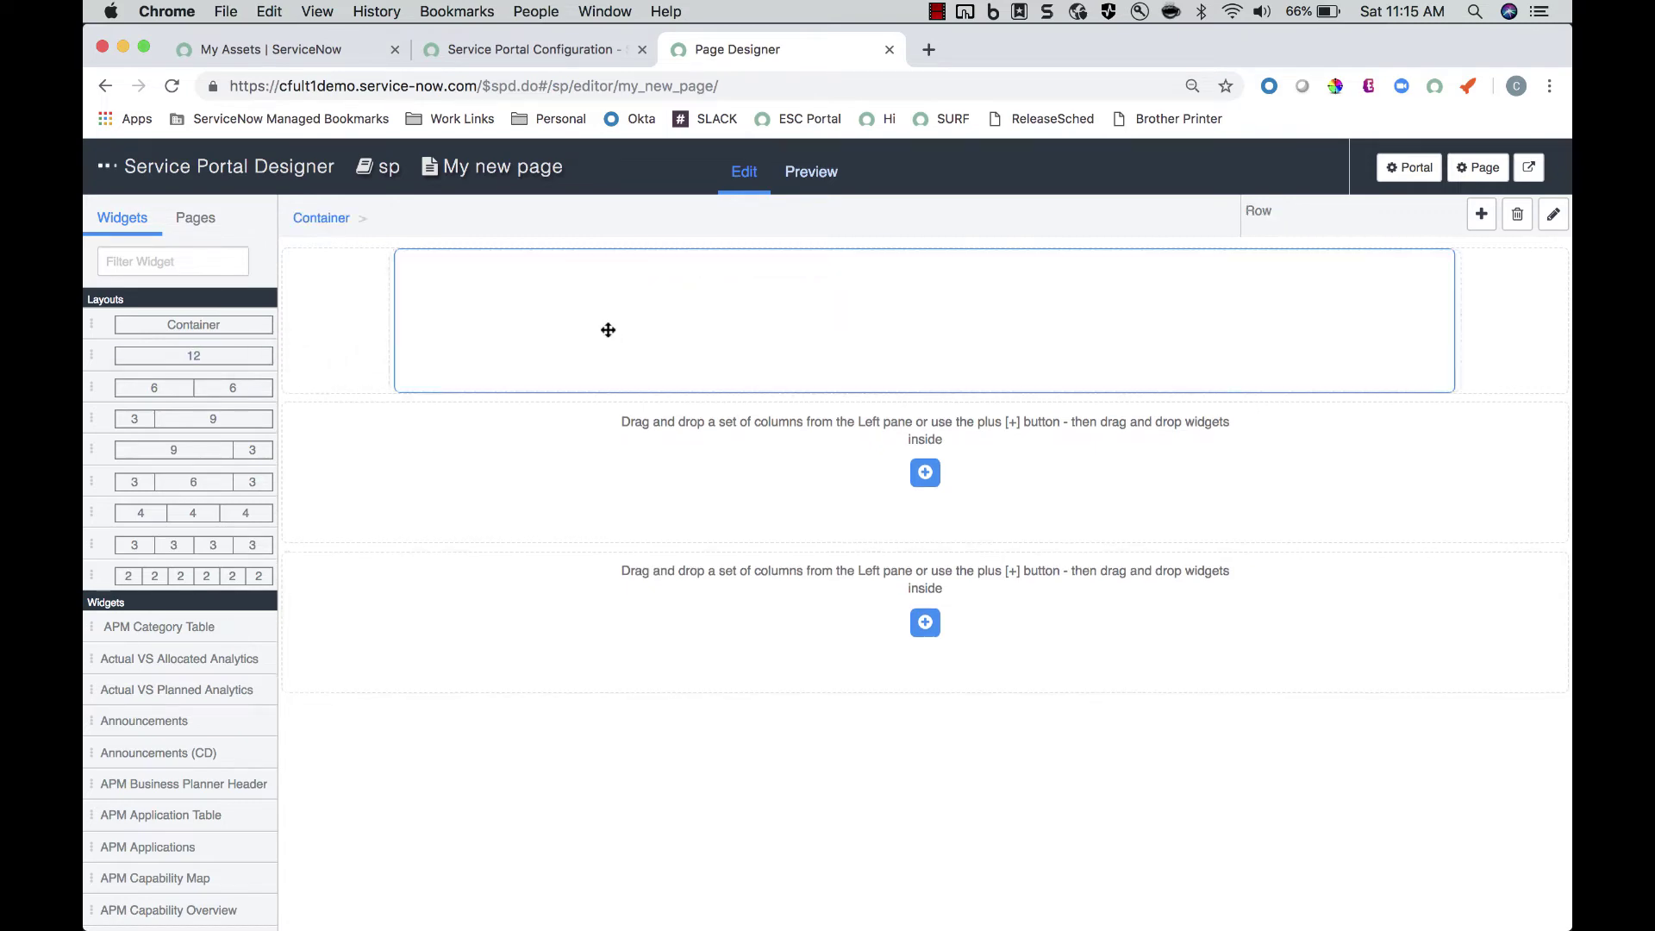
left_click_drag(204, 481, 725, 459)
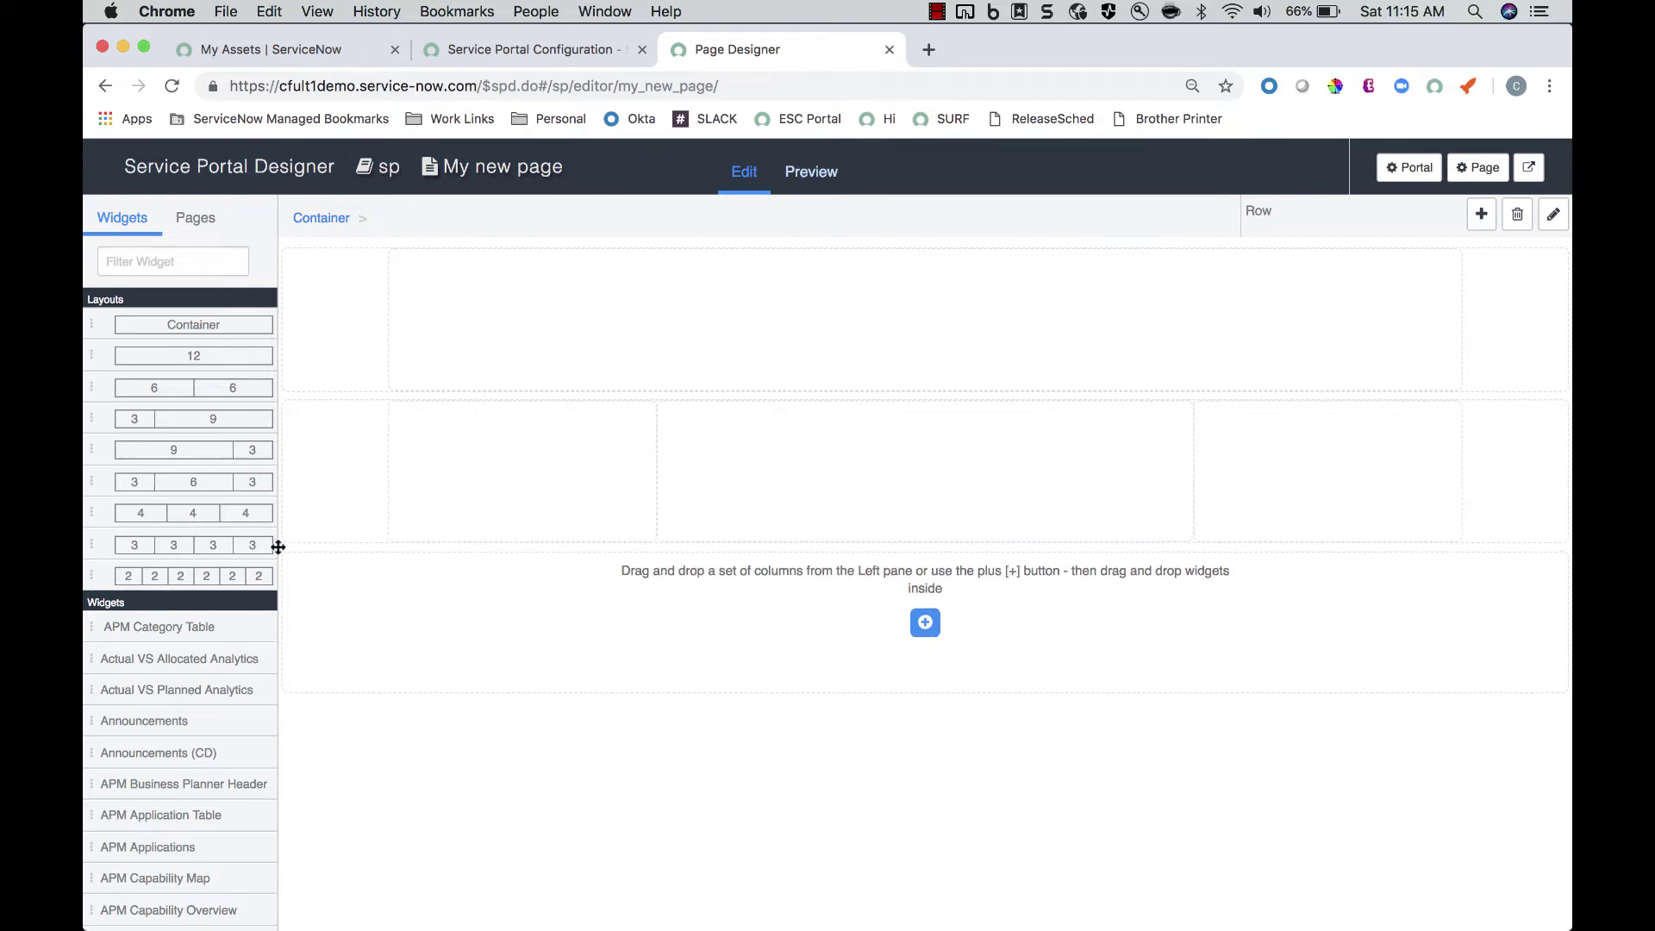
left_click_drag(213, 569, 707, 618)
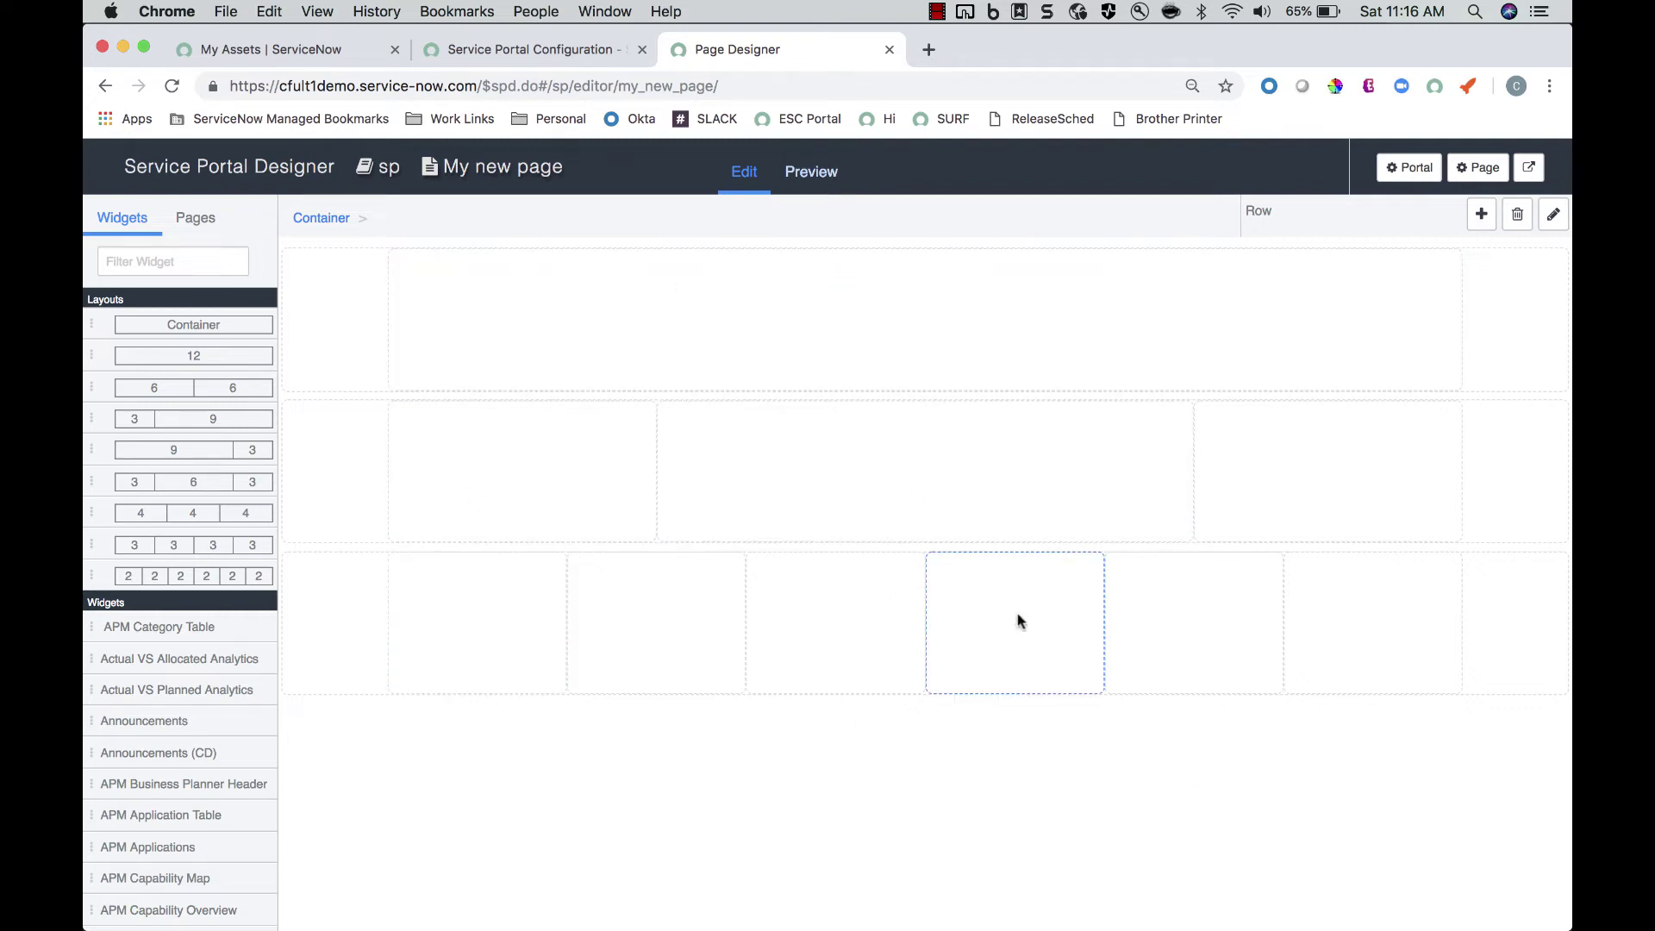
Filter the widgets by "ico" and add an Icon Link to the first column of the six-column row
left_click(183, 265)
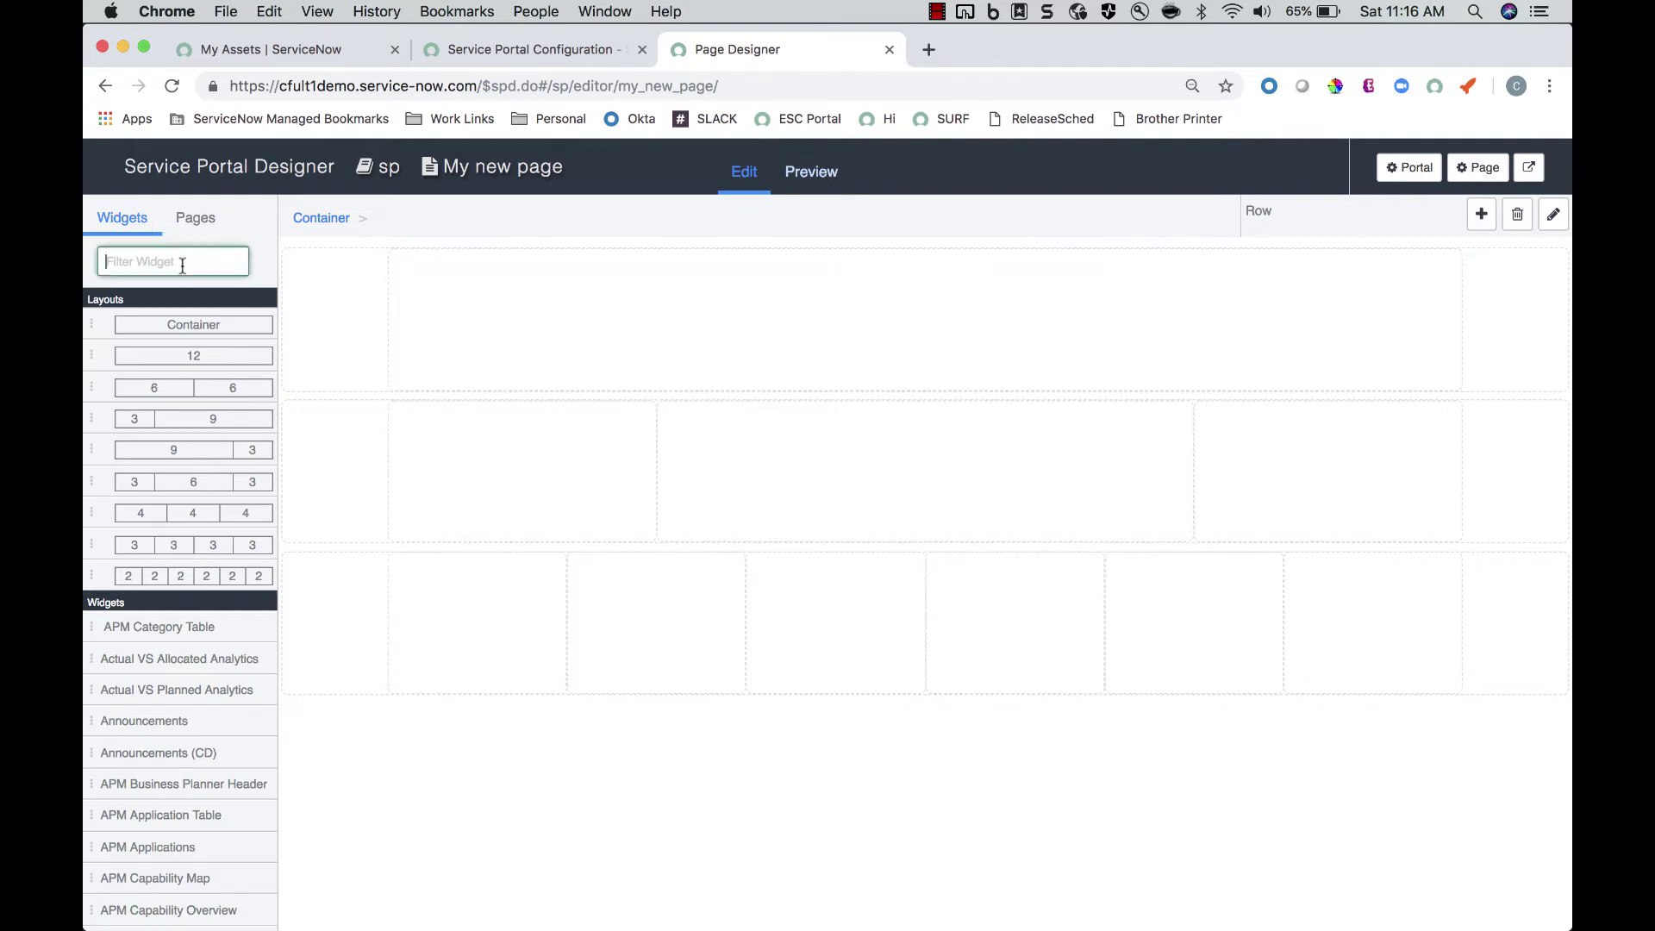
type("ico")
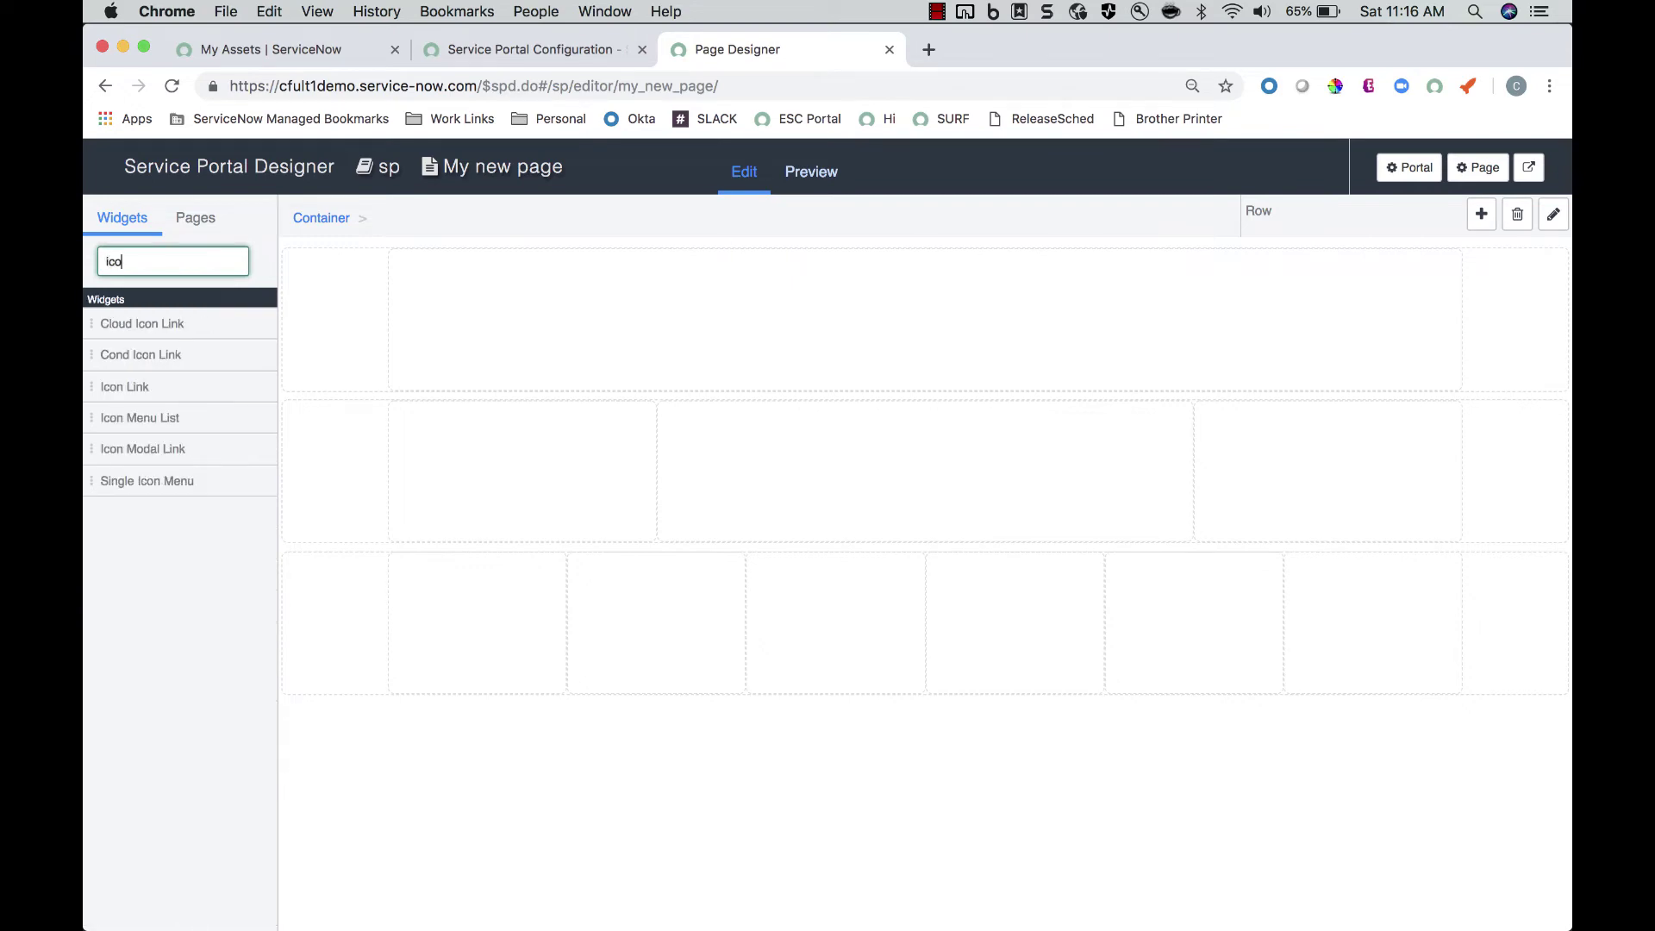
type("n")
key("BackSpace")
left_click_drag(134, 388, 440, 602)
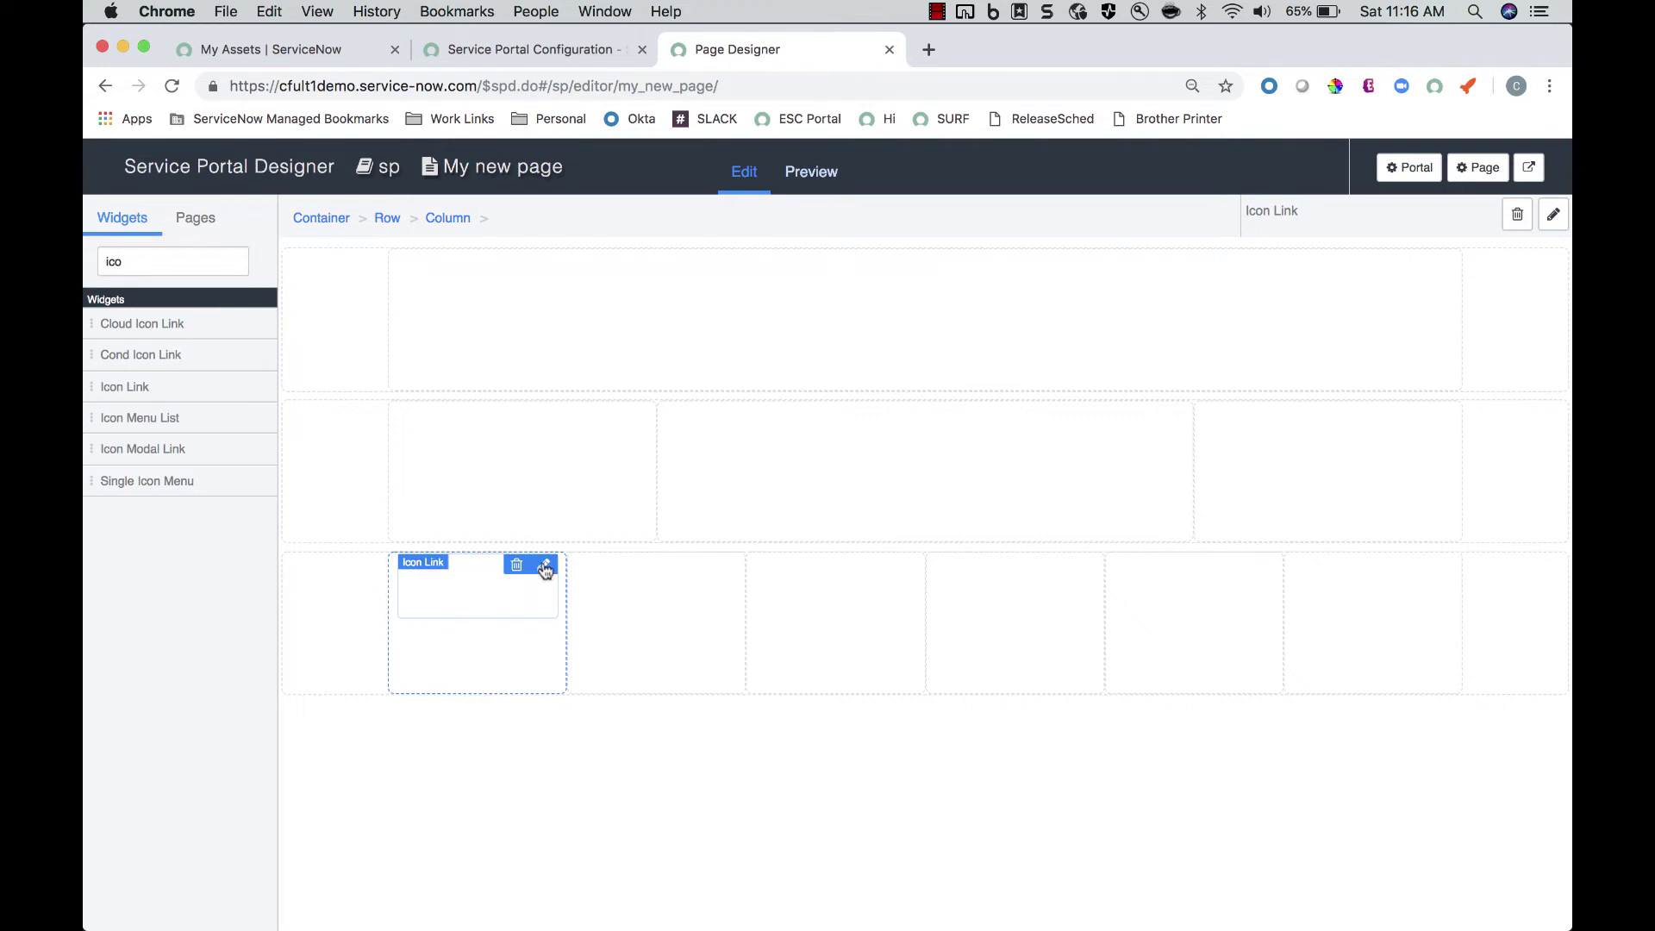
left_click(544, 567)
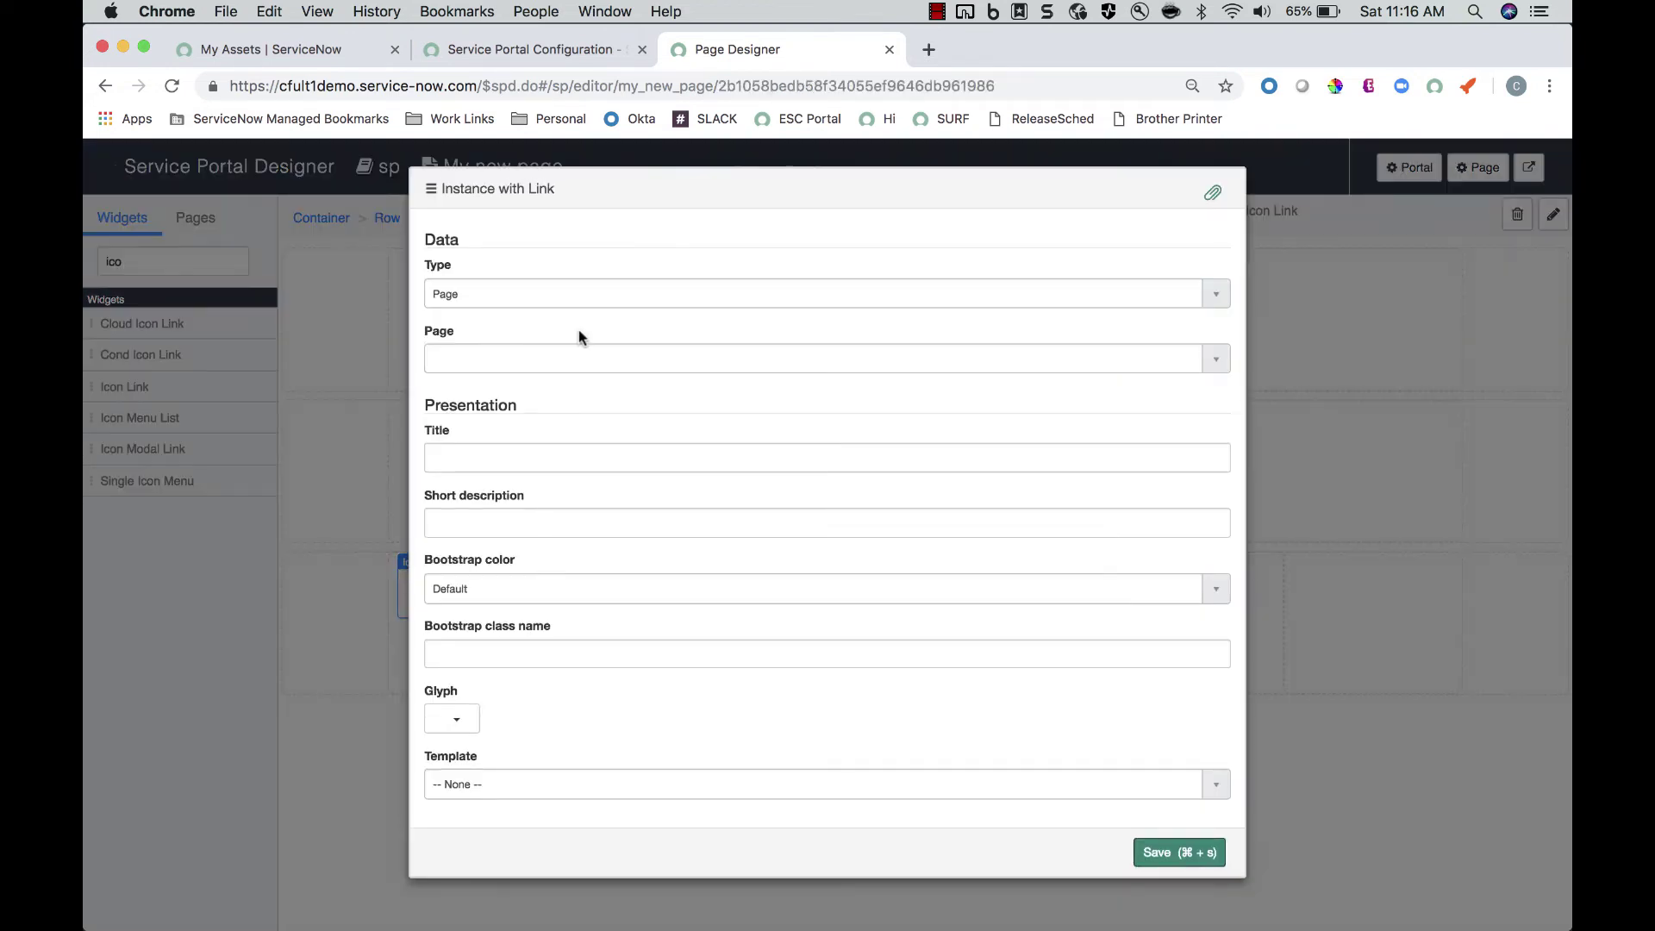
left_click(537, 295)
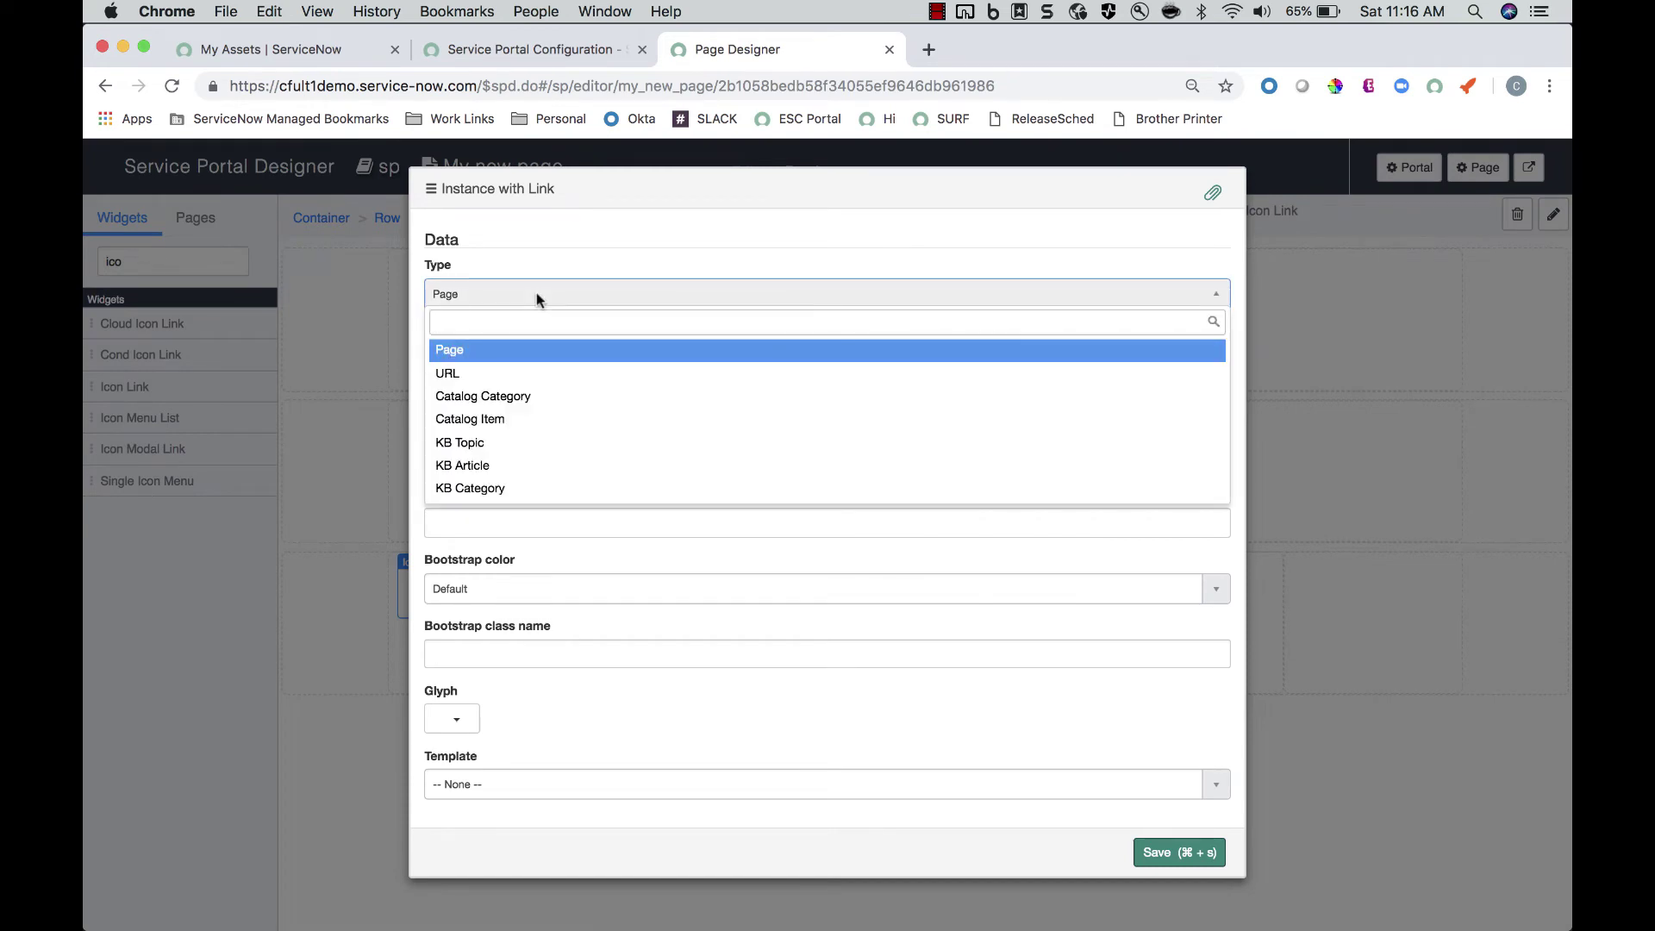
left_click(534, 373)
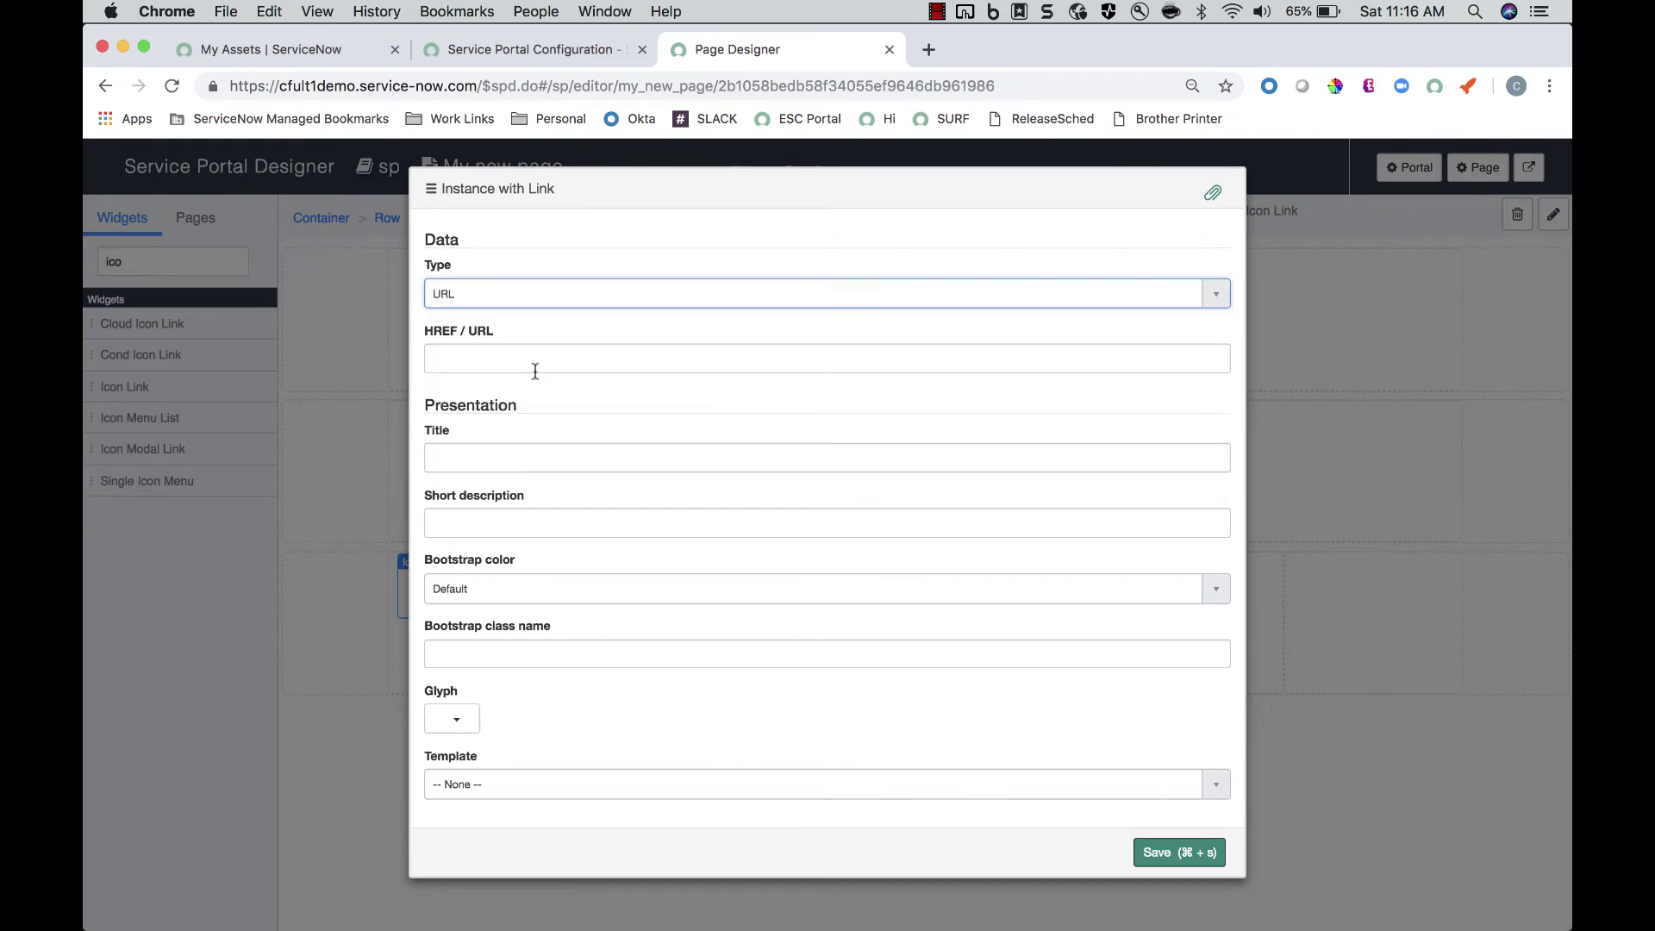
left_click(535, 363)
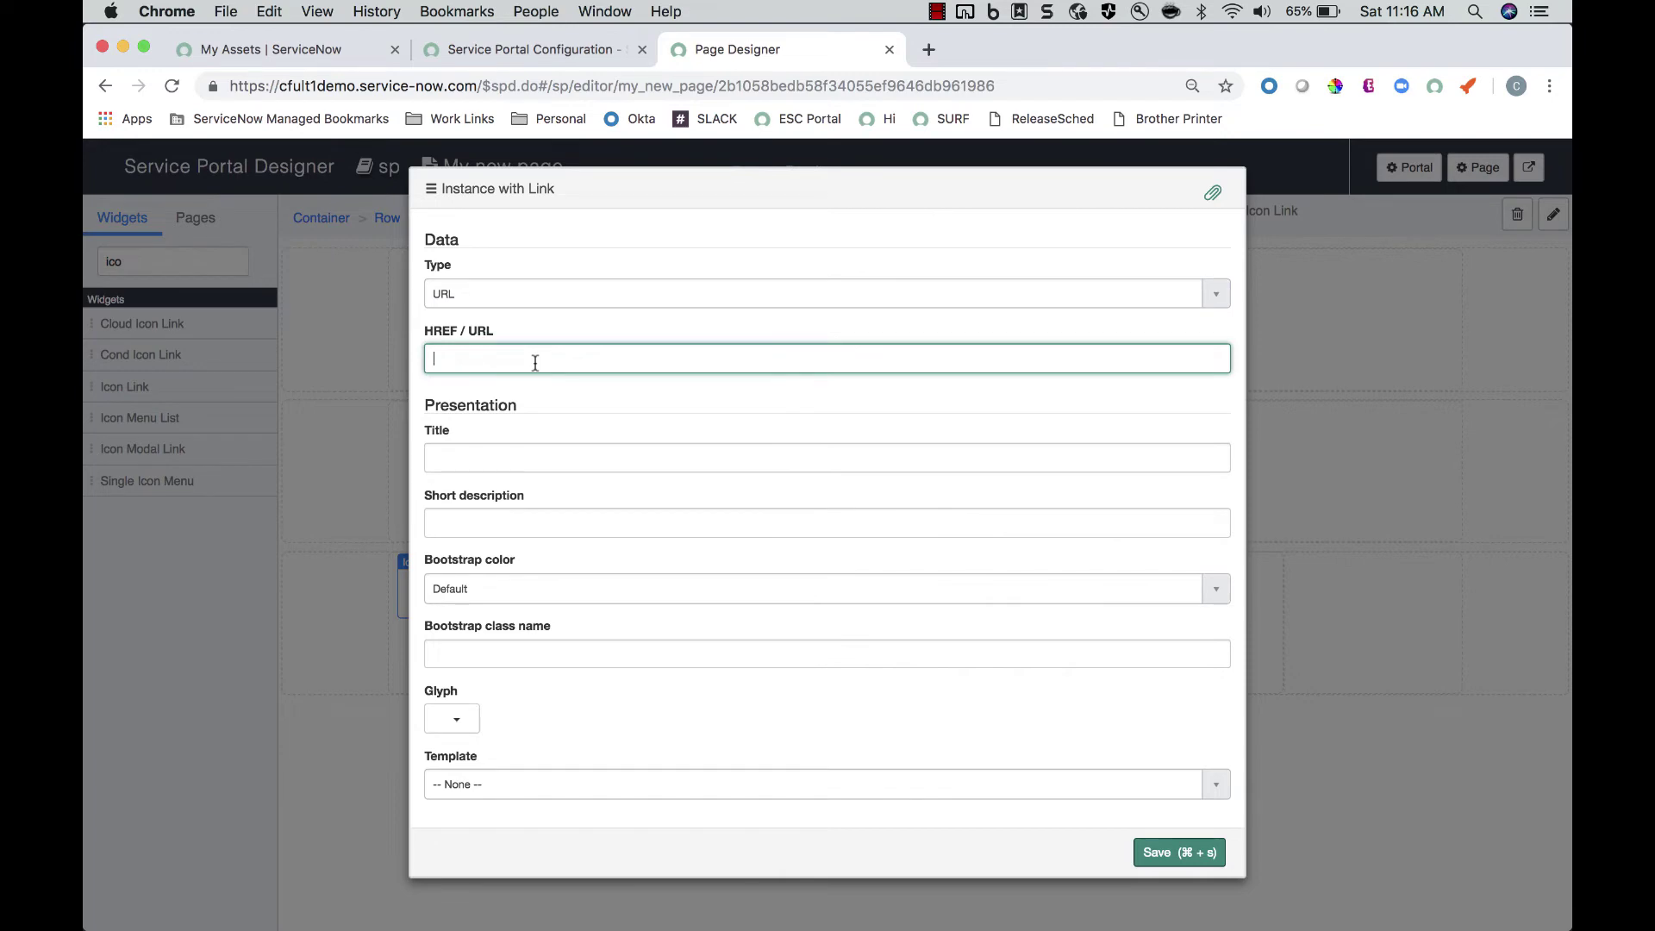
type("http://www.google.com")
Give the Icon Link the title "Google" and the short description "Go to google to search"
left_click(502, 463)
type("Go to google")
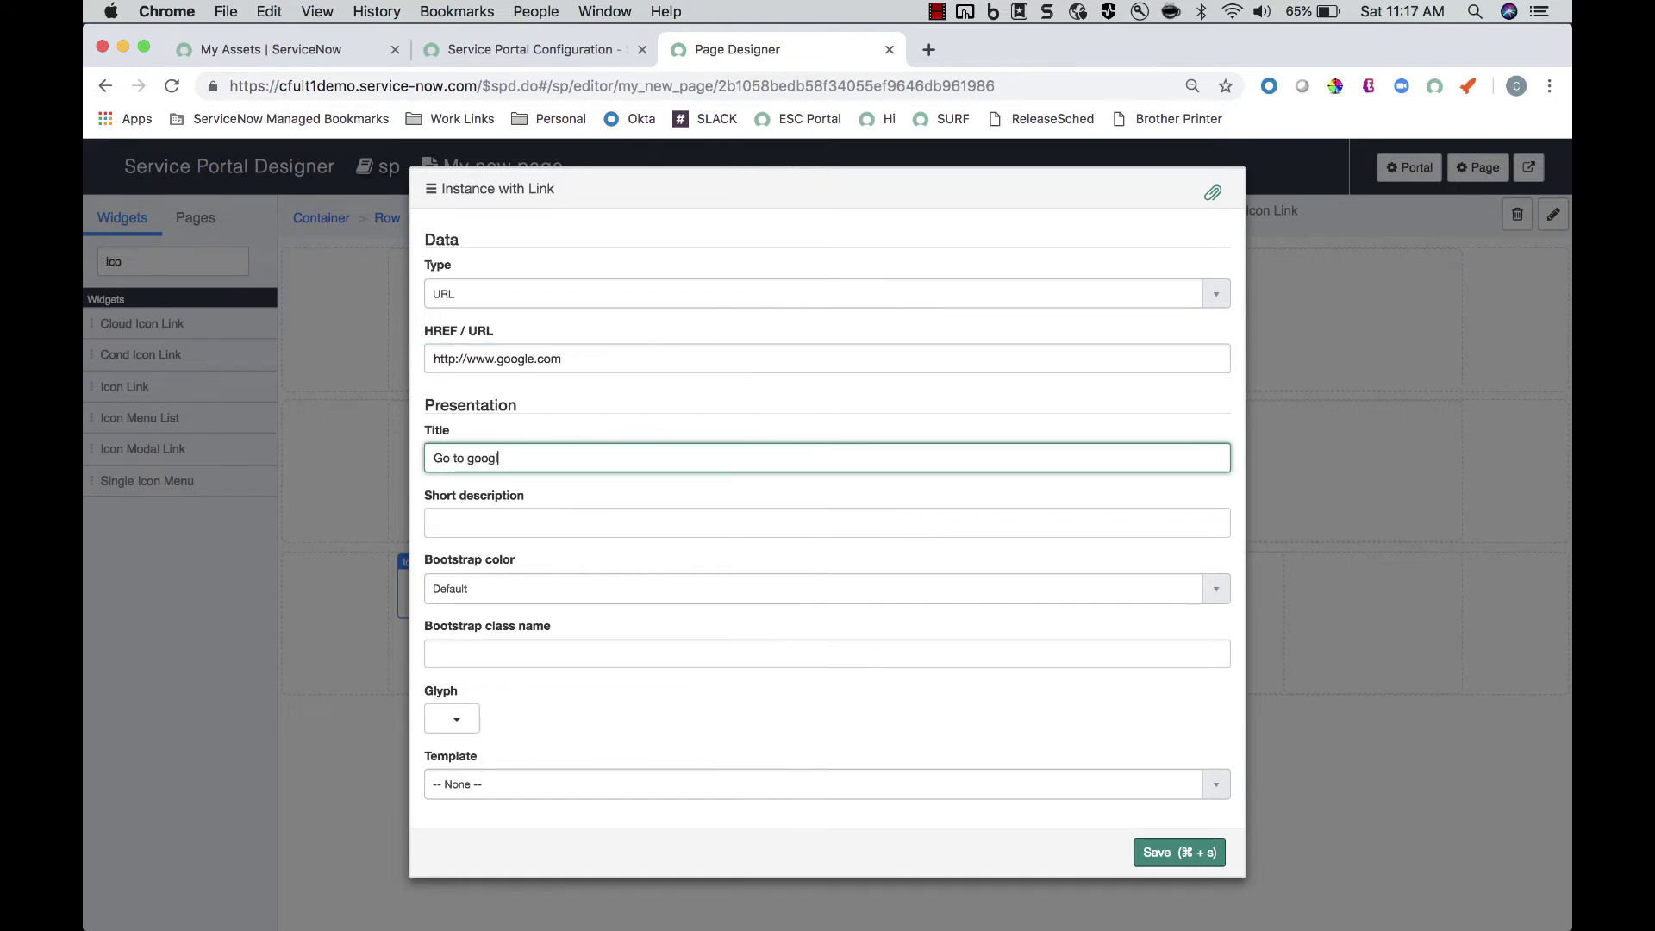
key("super+a")
type("Google")
key("Tab")
type("Goo")
key("BackSpace")
type("to google to search")
key("BackSpace")
key("BackSpace")
key("BackSpace")
type("ch")
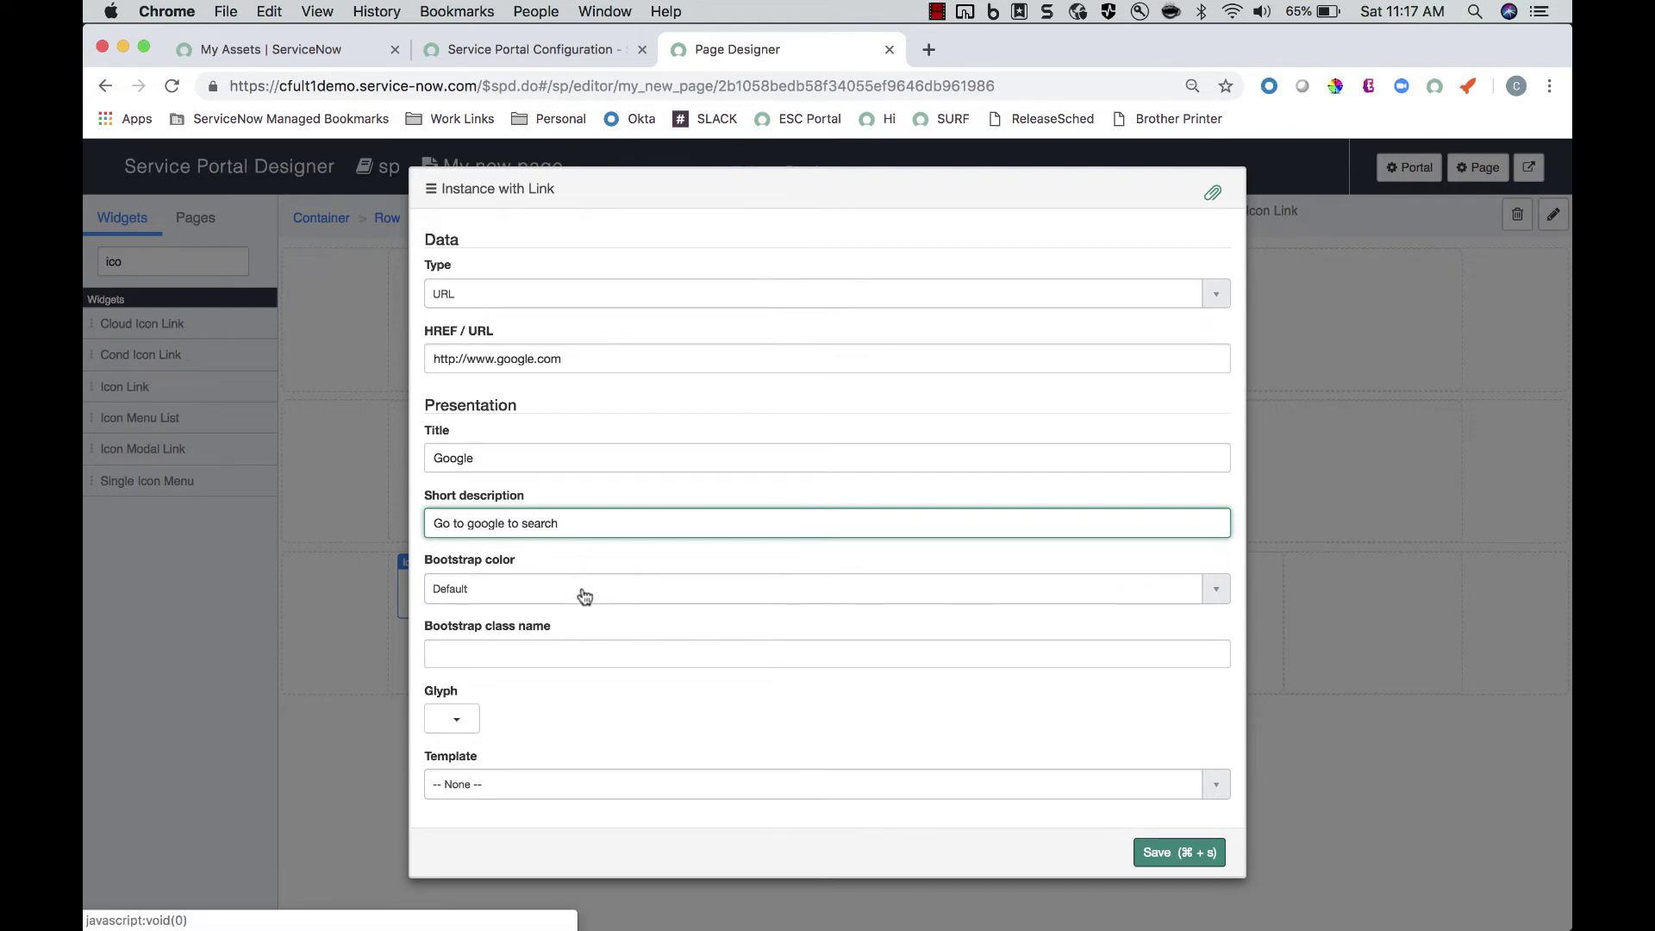
Set the Icon Link's Bootstrap color to Success and choose the circled A glyph from page 10 of the icons
left_click(582, 593)
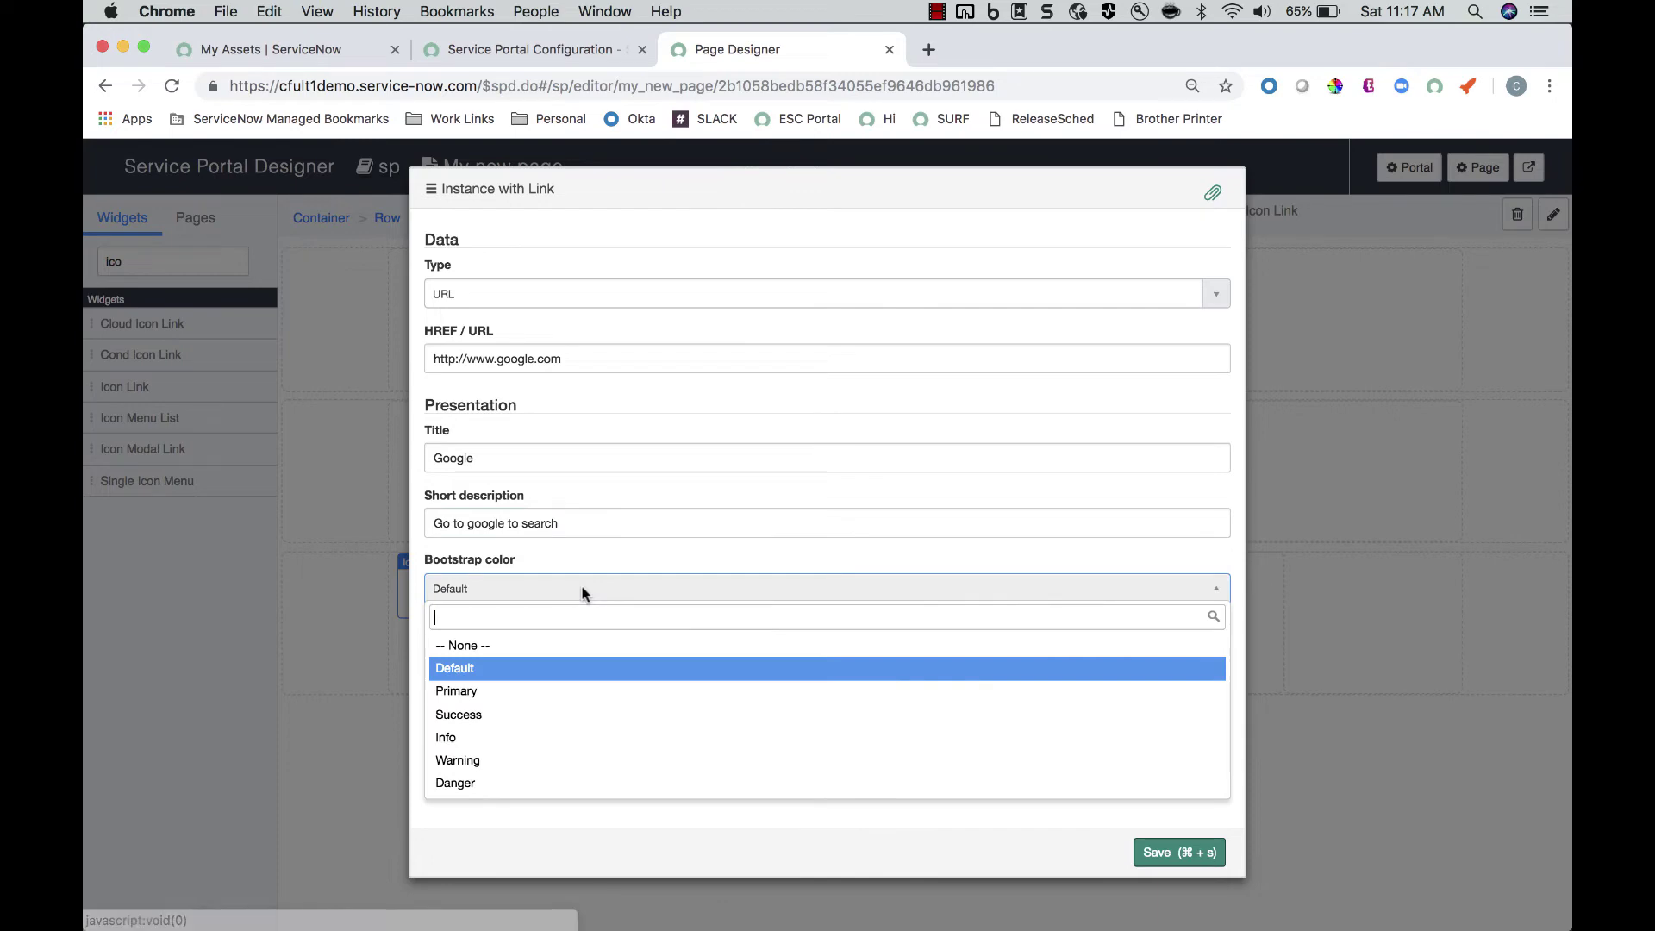
left_click(559, 713)
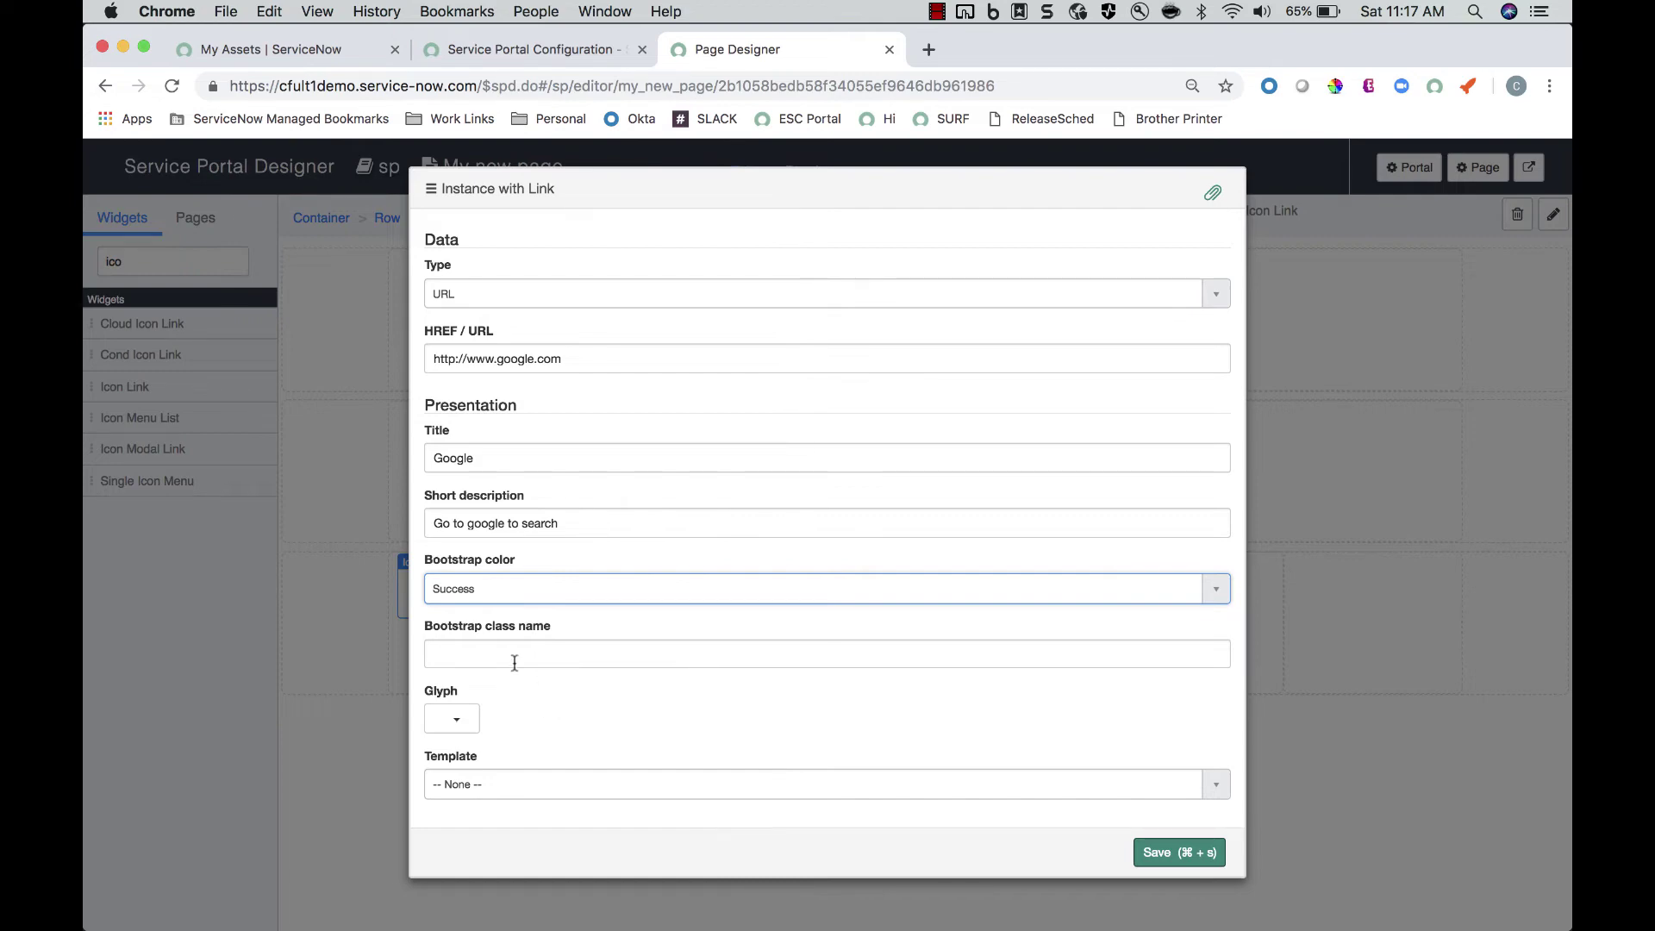
left_click(460, 722)
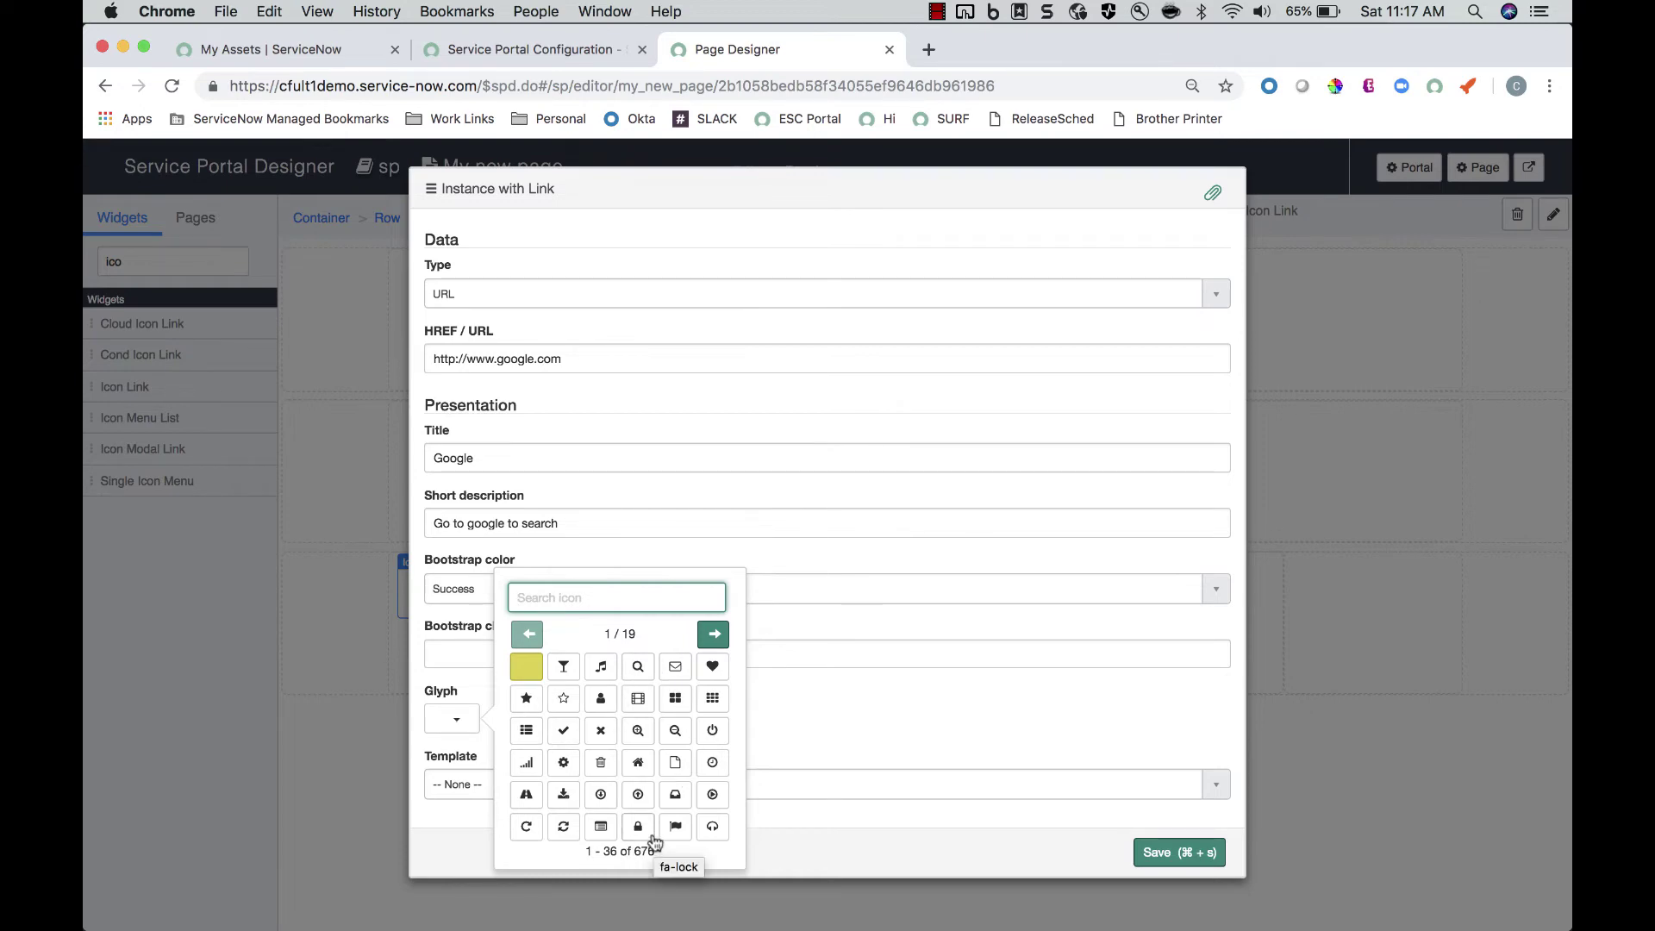
left_click(718, 640)
left_click(715, 635)
left_click(714, 636)
left_click(715, 636)
left_click(715, 635)
left_click(715, 635)
left_click(715, 635)
left_click(715, 636)
left_click(715, 635)
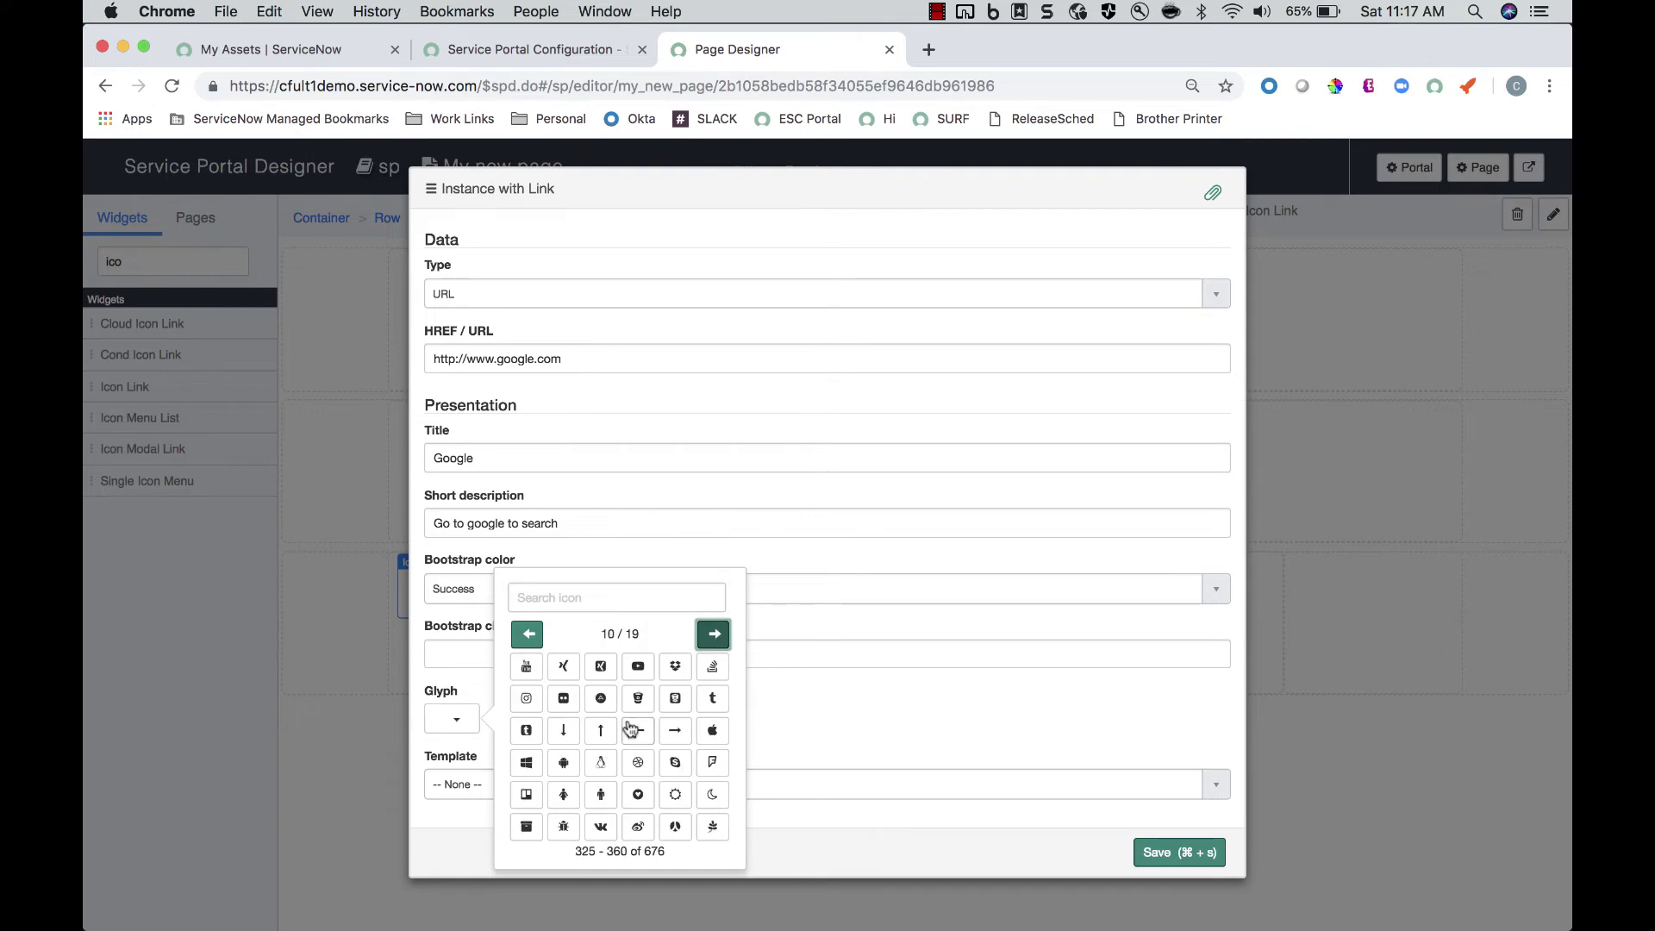
left_click(601, 697)
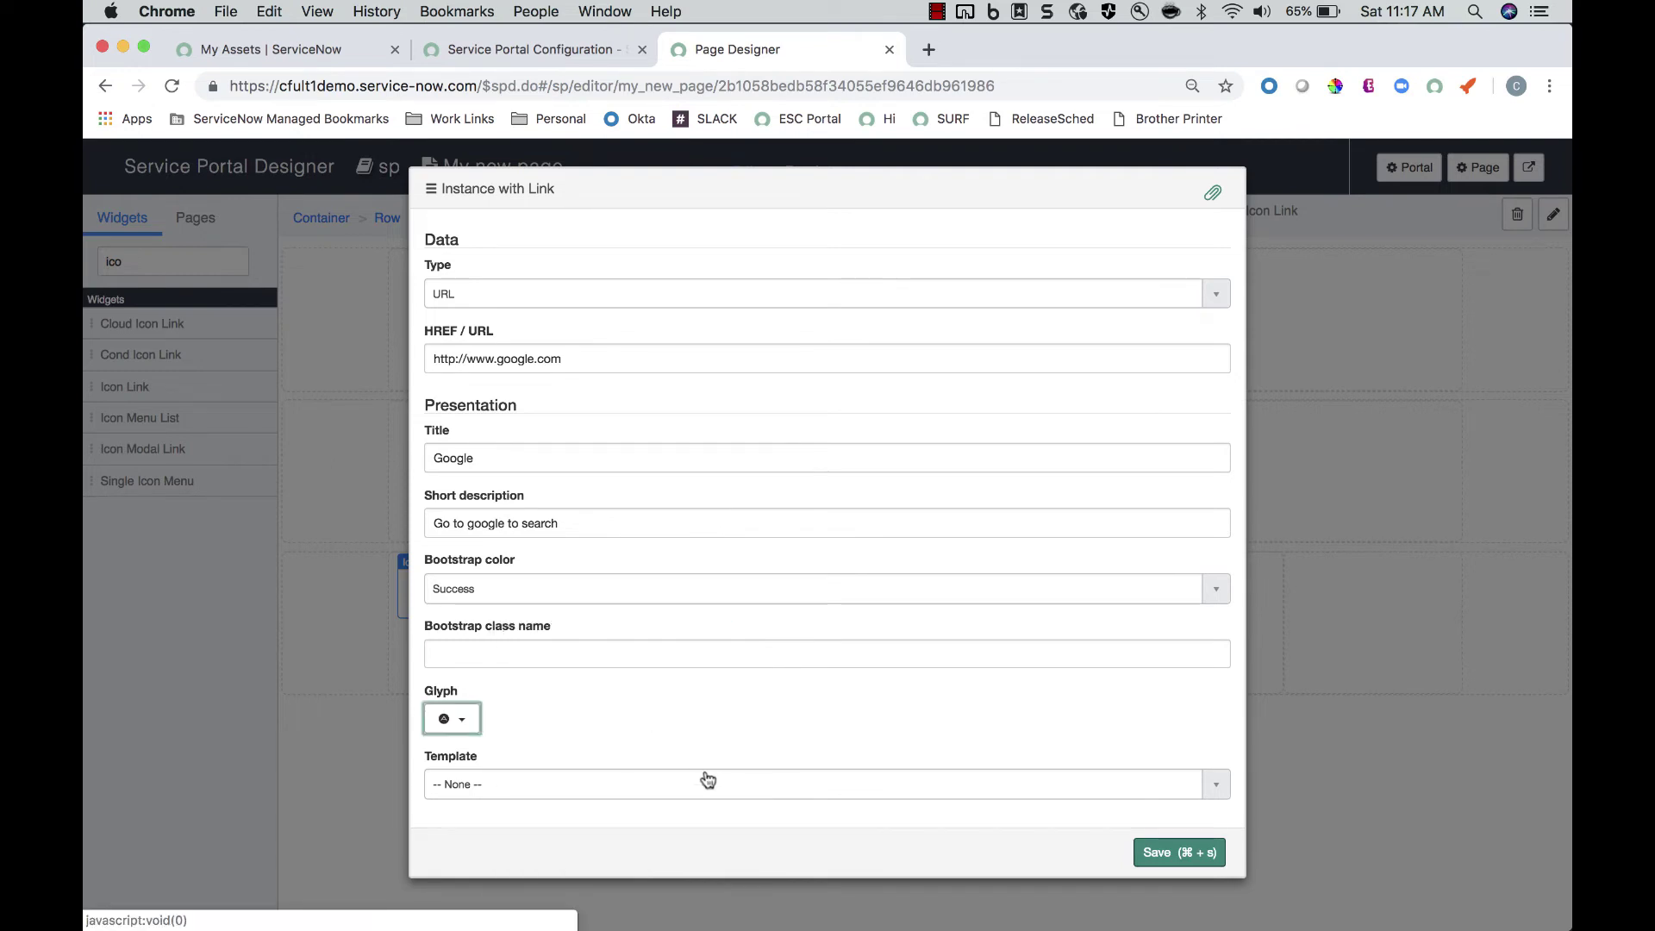
Save the Icon Link's options and preview the new page
left_click(1169, 862)
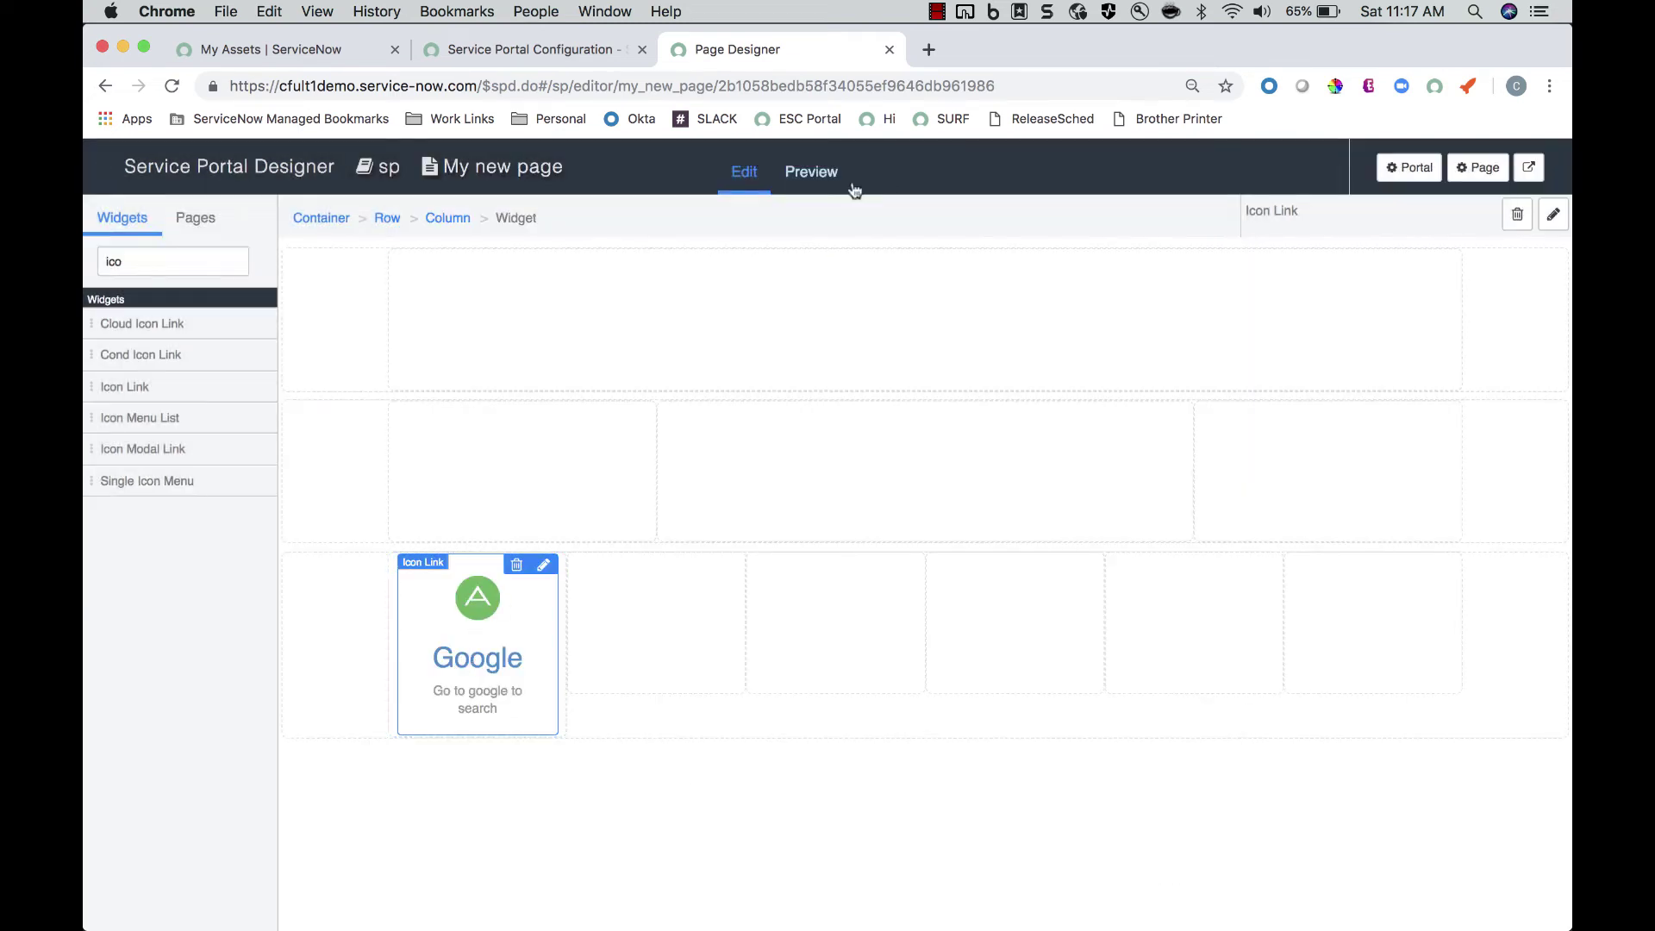
left_click(827, 181)
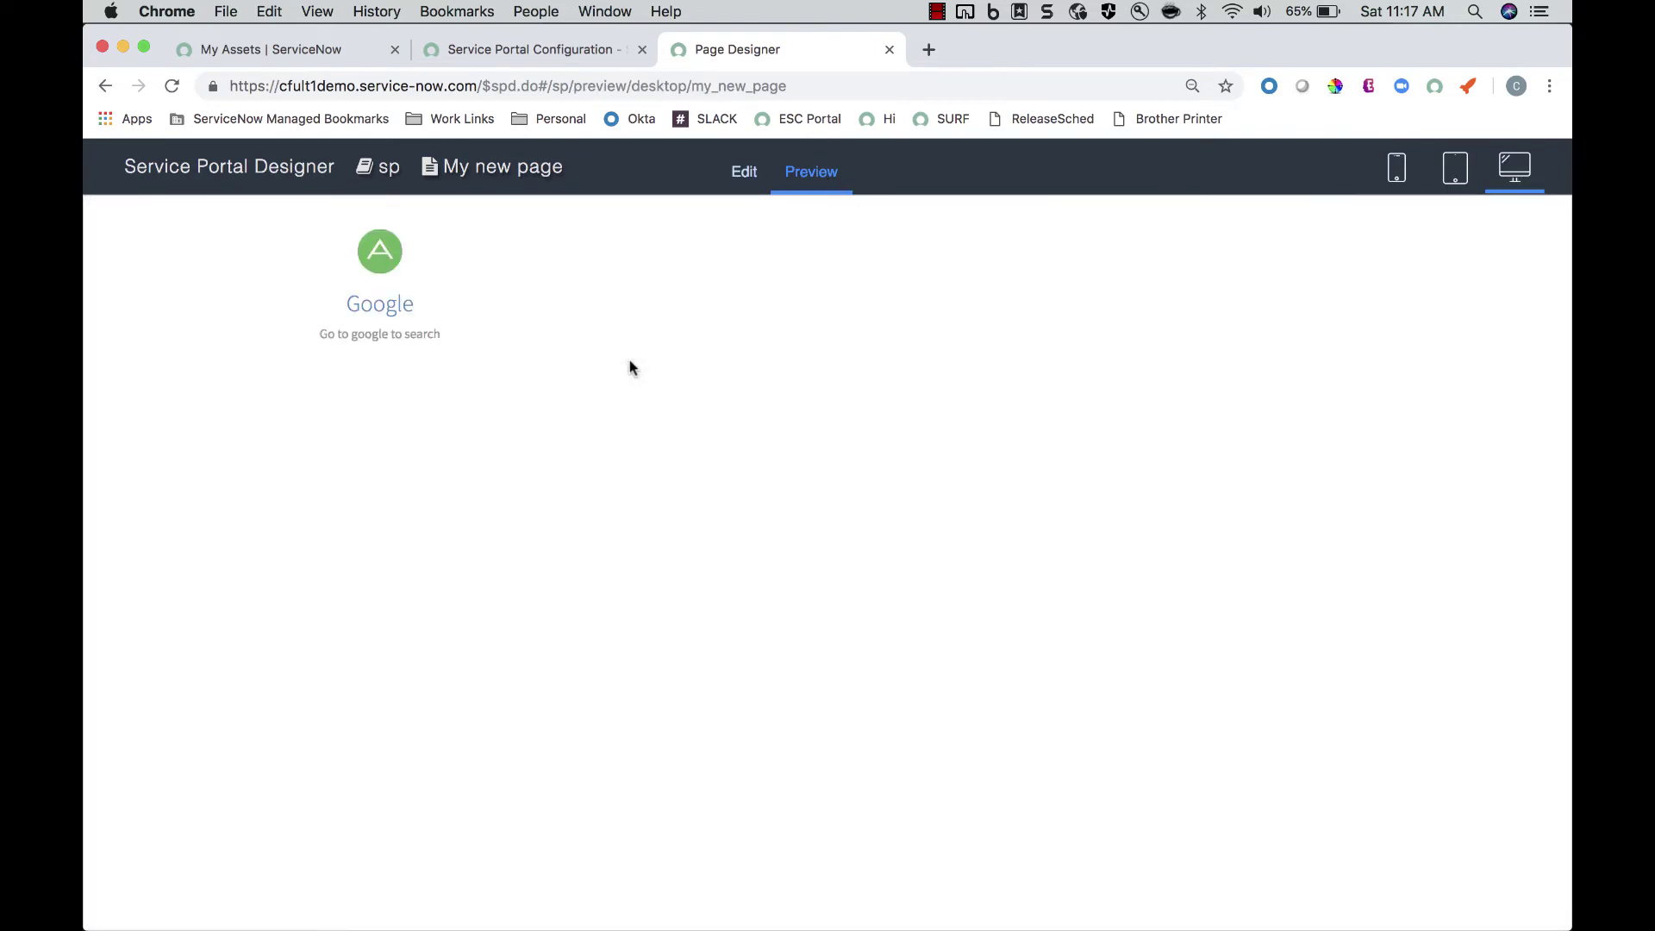
Return to editing the page, filter the widgets for "search", and place Homepage Search in the first container's full-width column
left_click(381, 263)
left_click(743, 172)
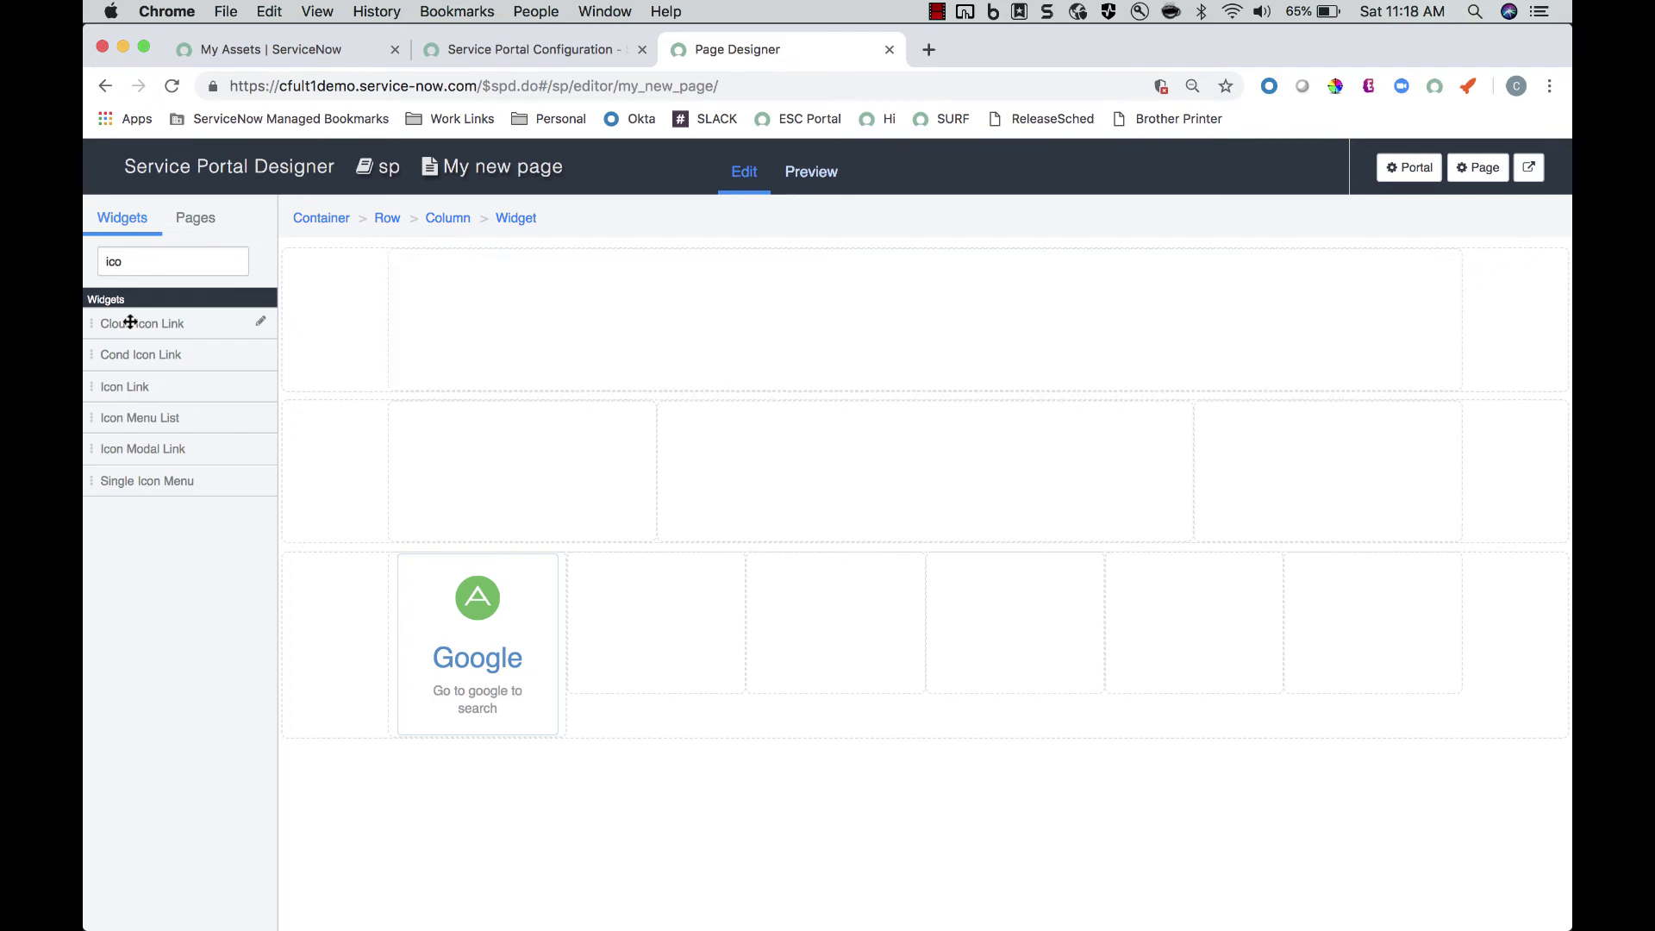
left_click(158, 267)
key("BackSpace")
key("BackSpace")
key("BackSpace")
type("searh")
key("BackSpace")
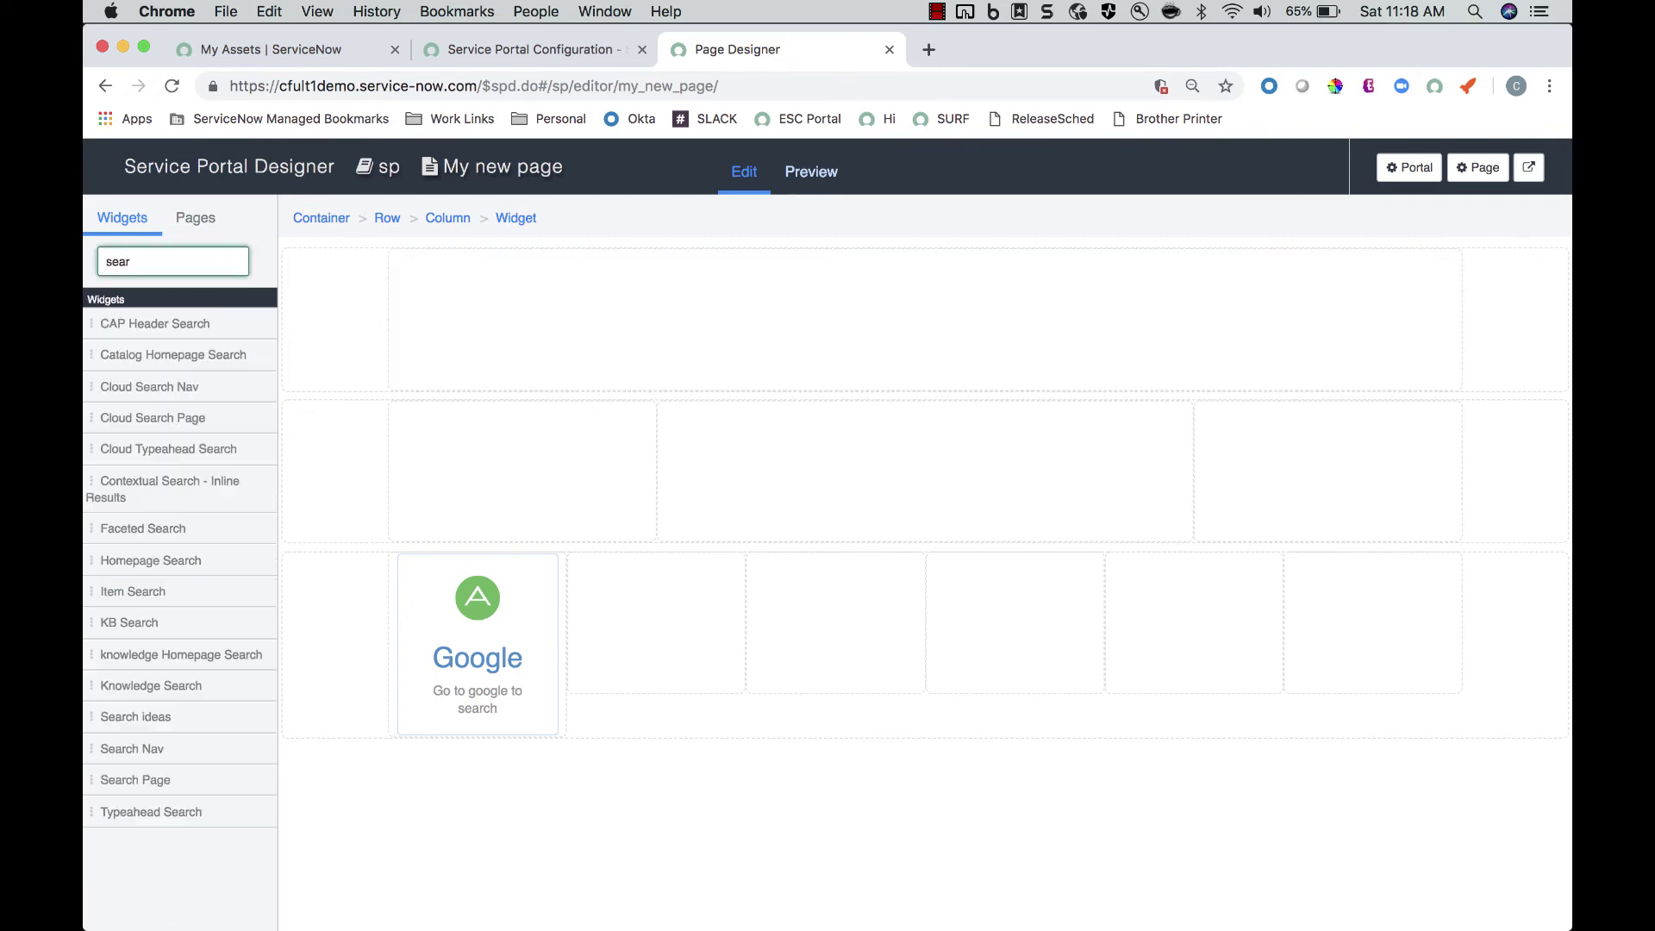
type("ch")
left_click_drag(163, 561, 753, 332)
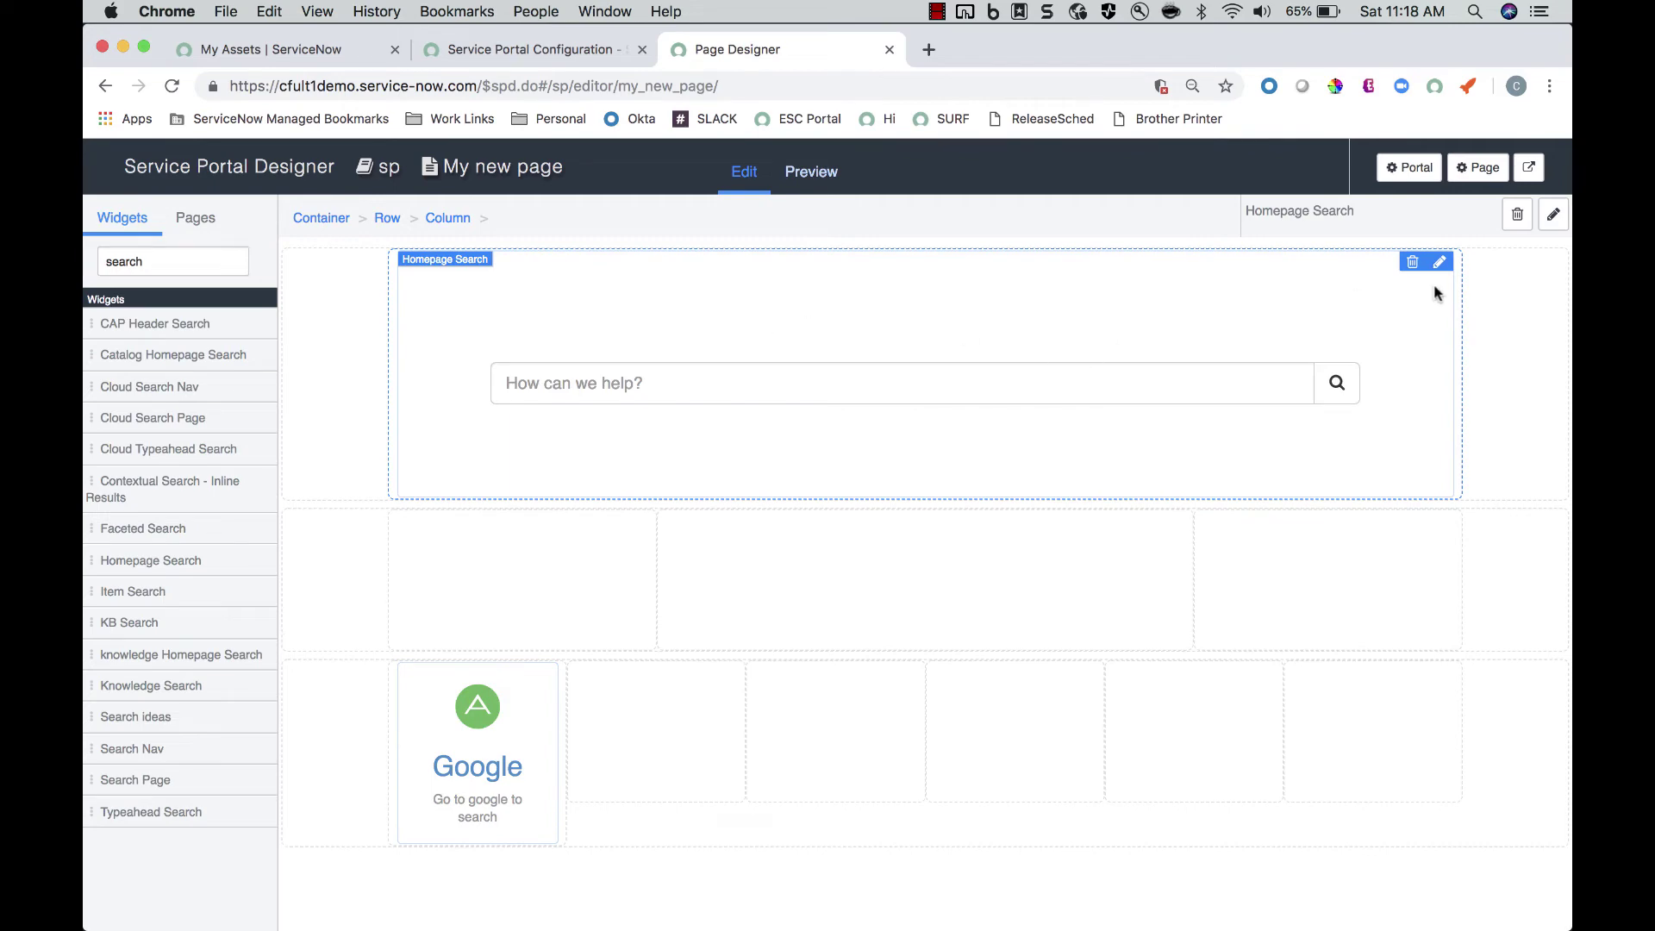
Set the Homepage Search widget's title to "What would you like to do?"
left_click(1440, 262)
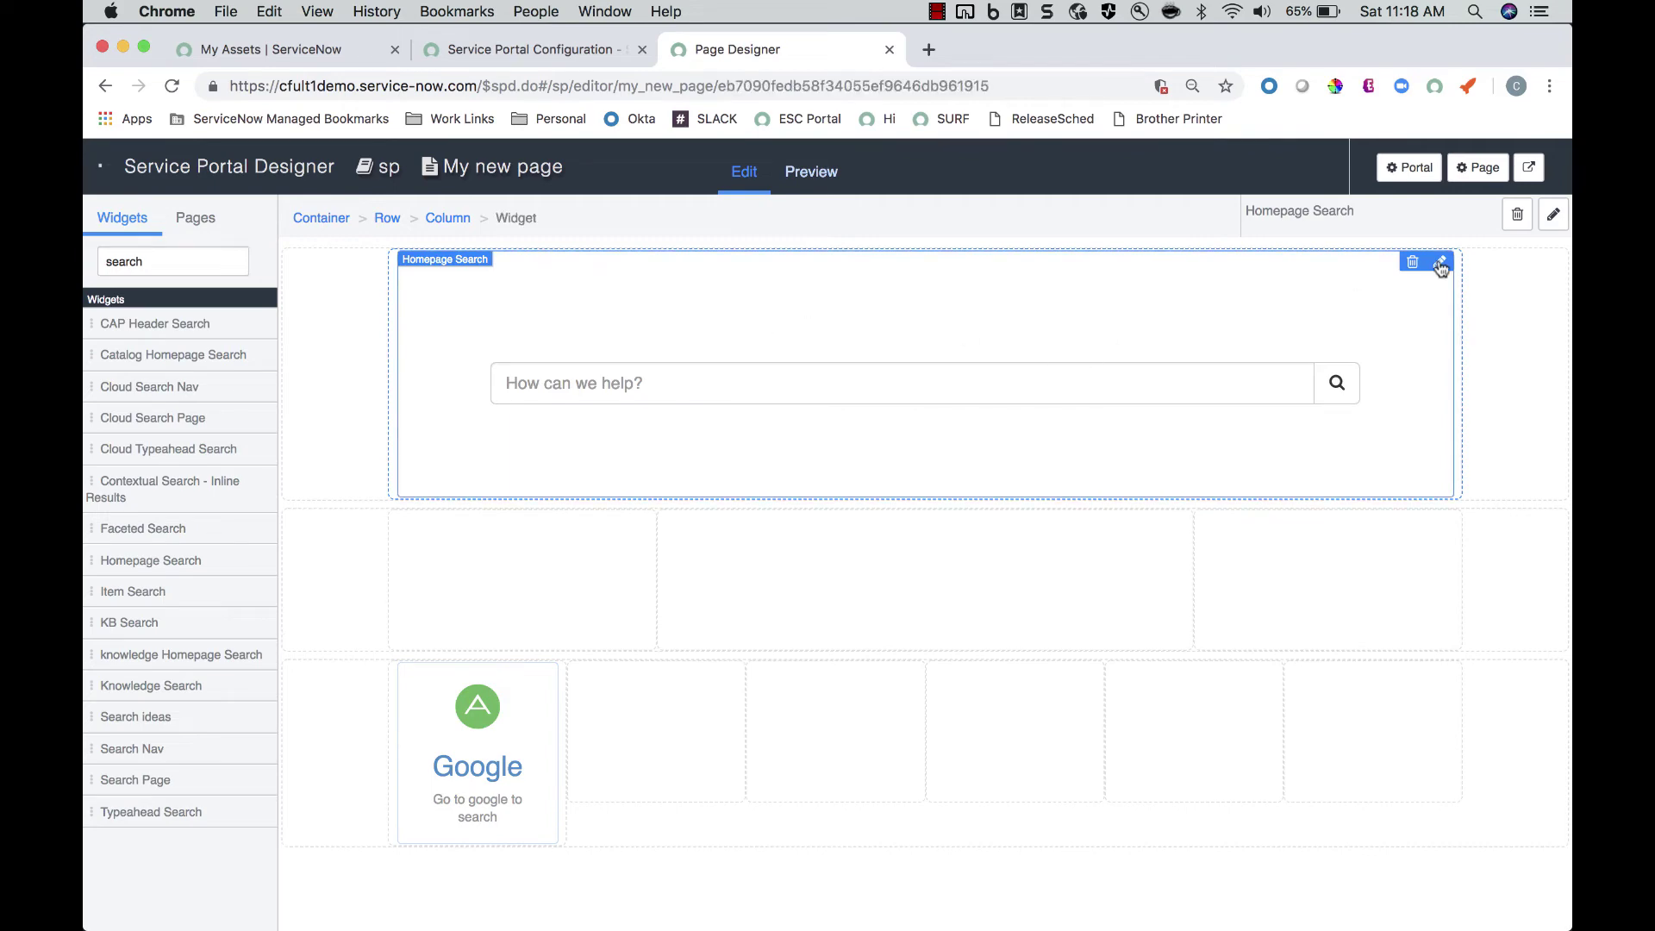
left_click(752, 289)
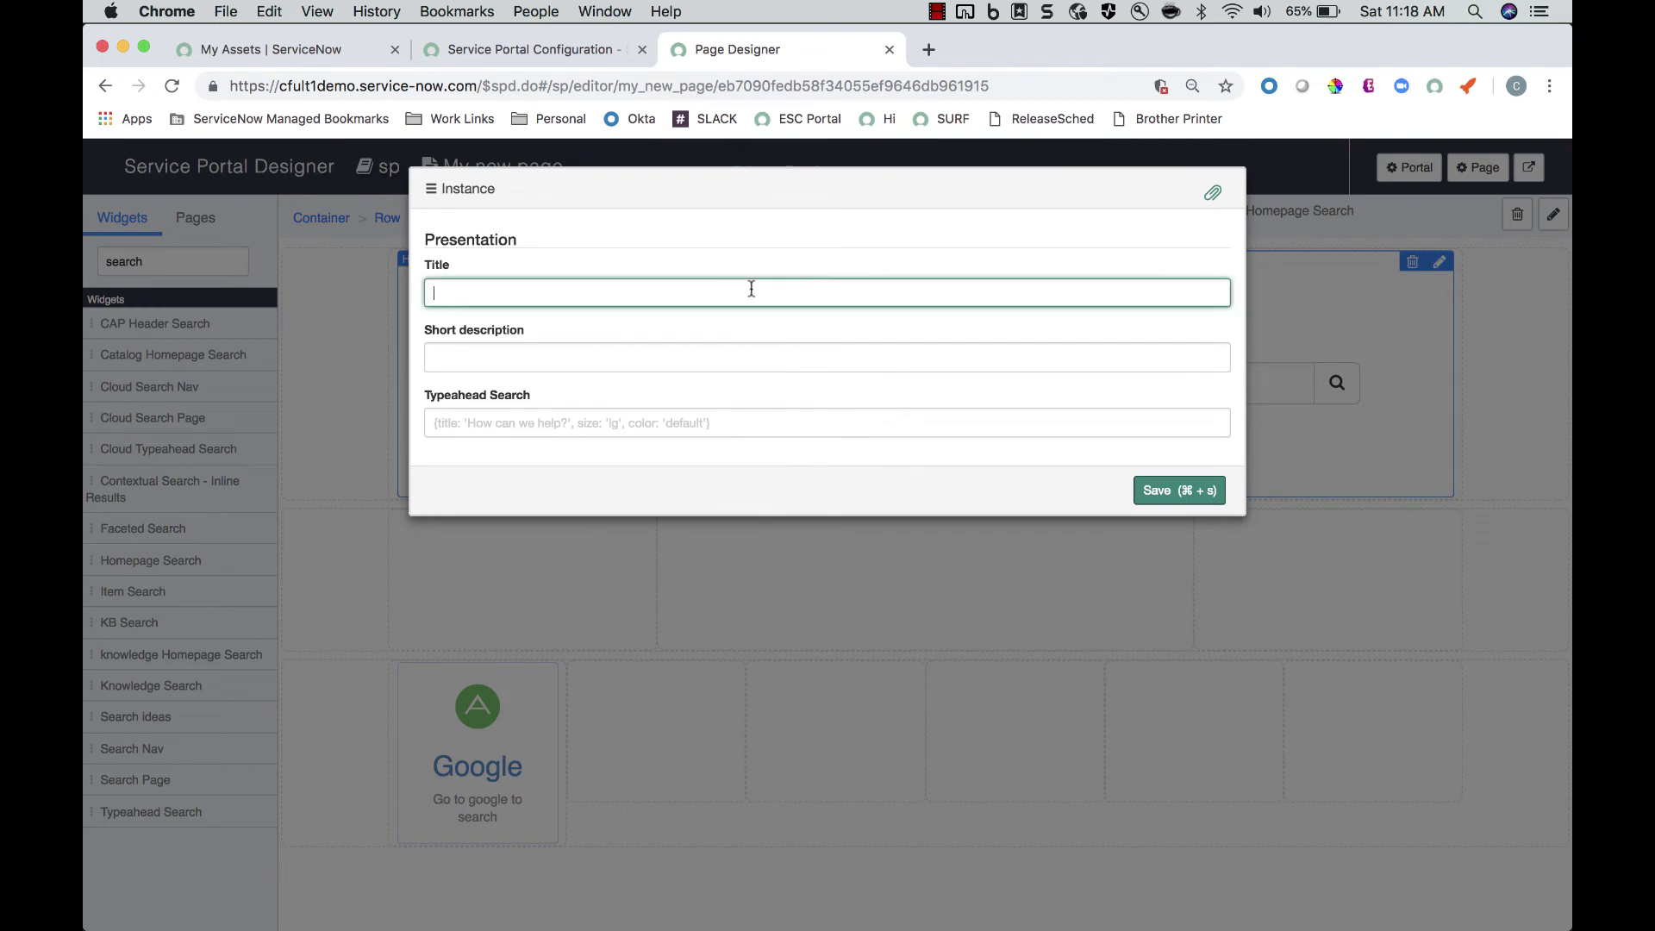
type("What would yuo li")
key("BackSpace")
key("BackSpace")
key("BackSpace")
key("BackSpace")
key("BackSpace")
type("ou like to do?")
key("Tab")
Give the Homepage Search the short description "Search here", save its options, and preview the page
type("SeR")
key("BackSpace")
type("ARCH H")
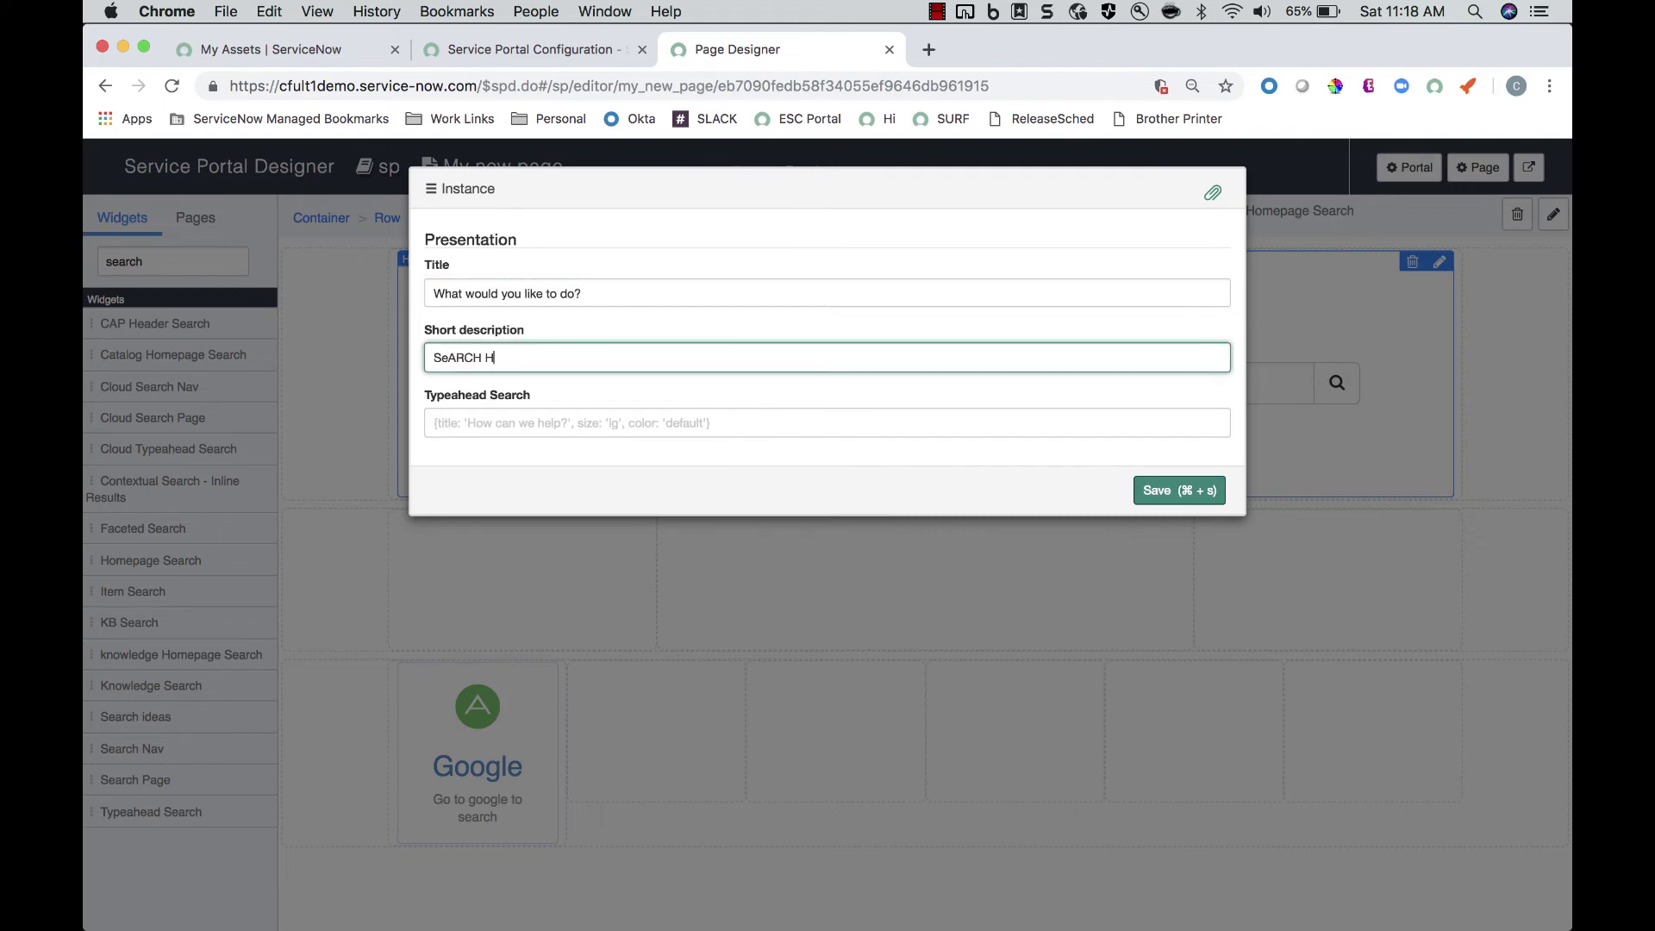
key("super+a")
type("Seea")
key("BackSpace")
type("arch here")
key("Tab")
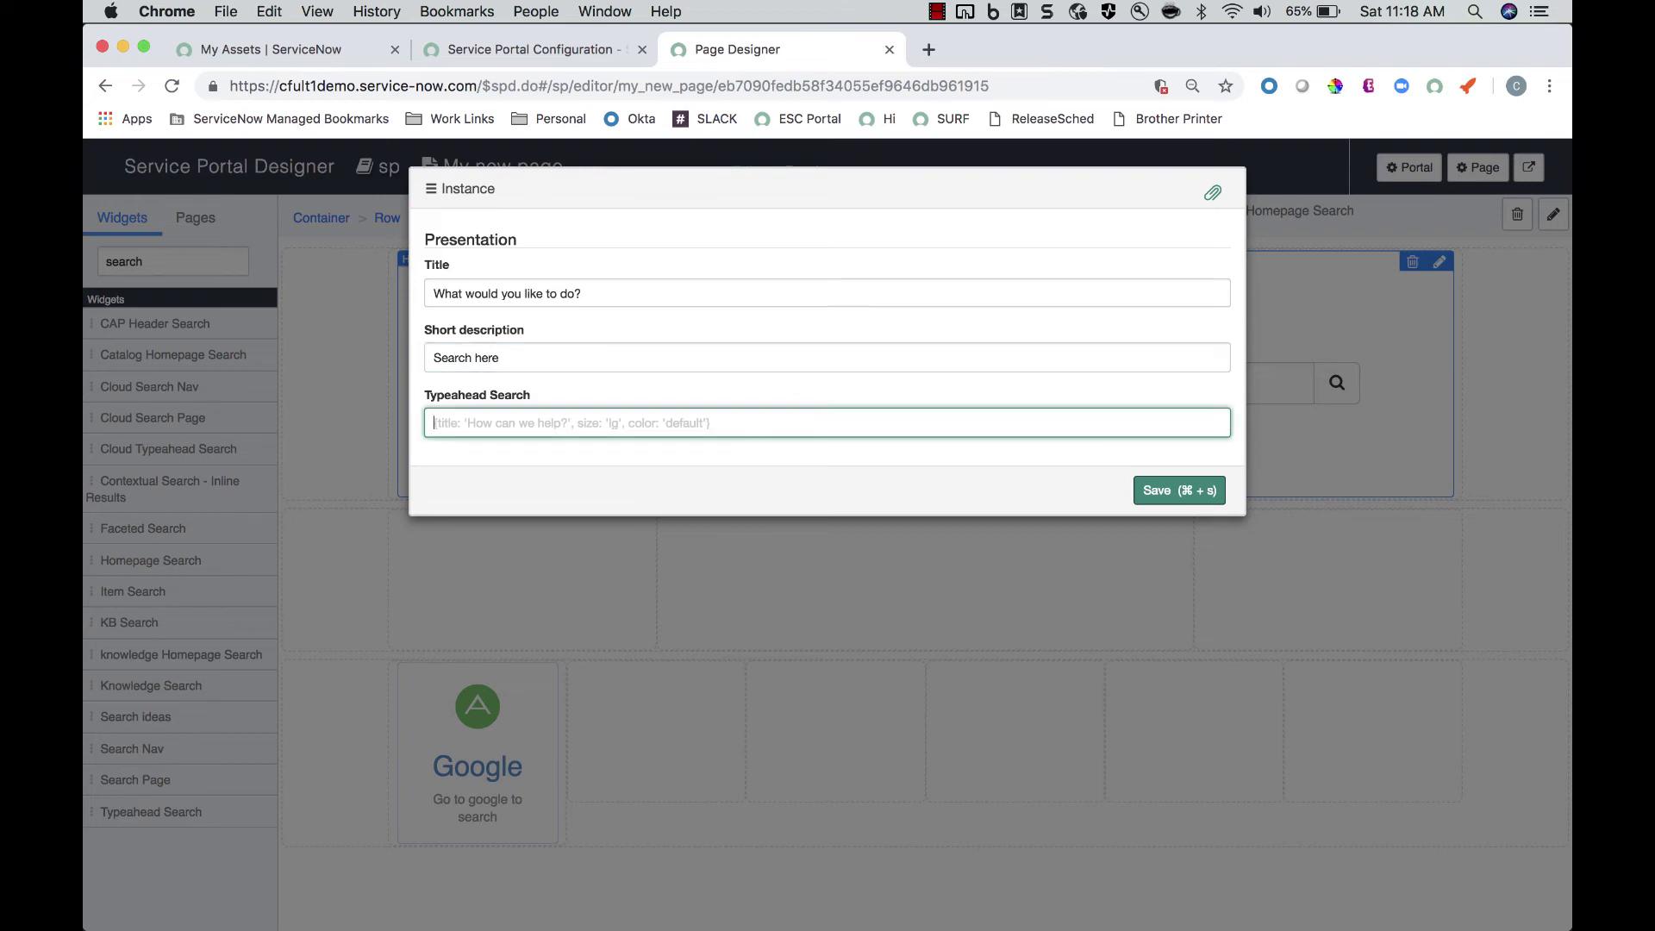
left_click(1207, 489)
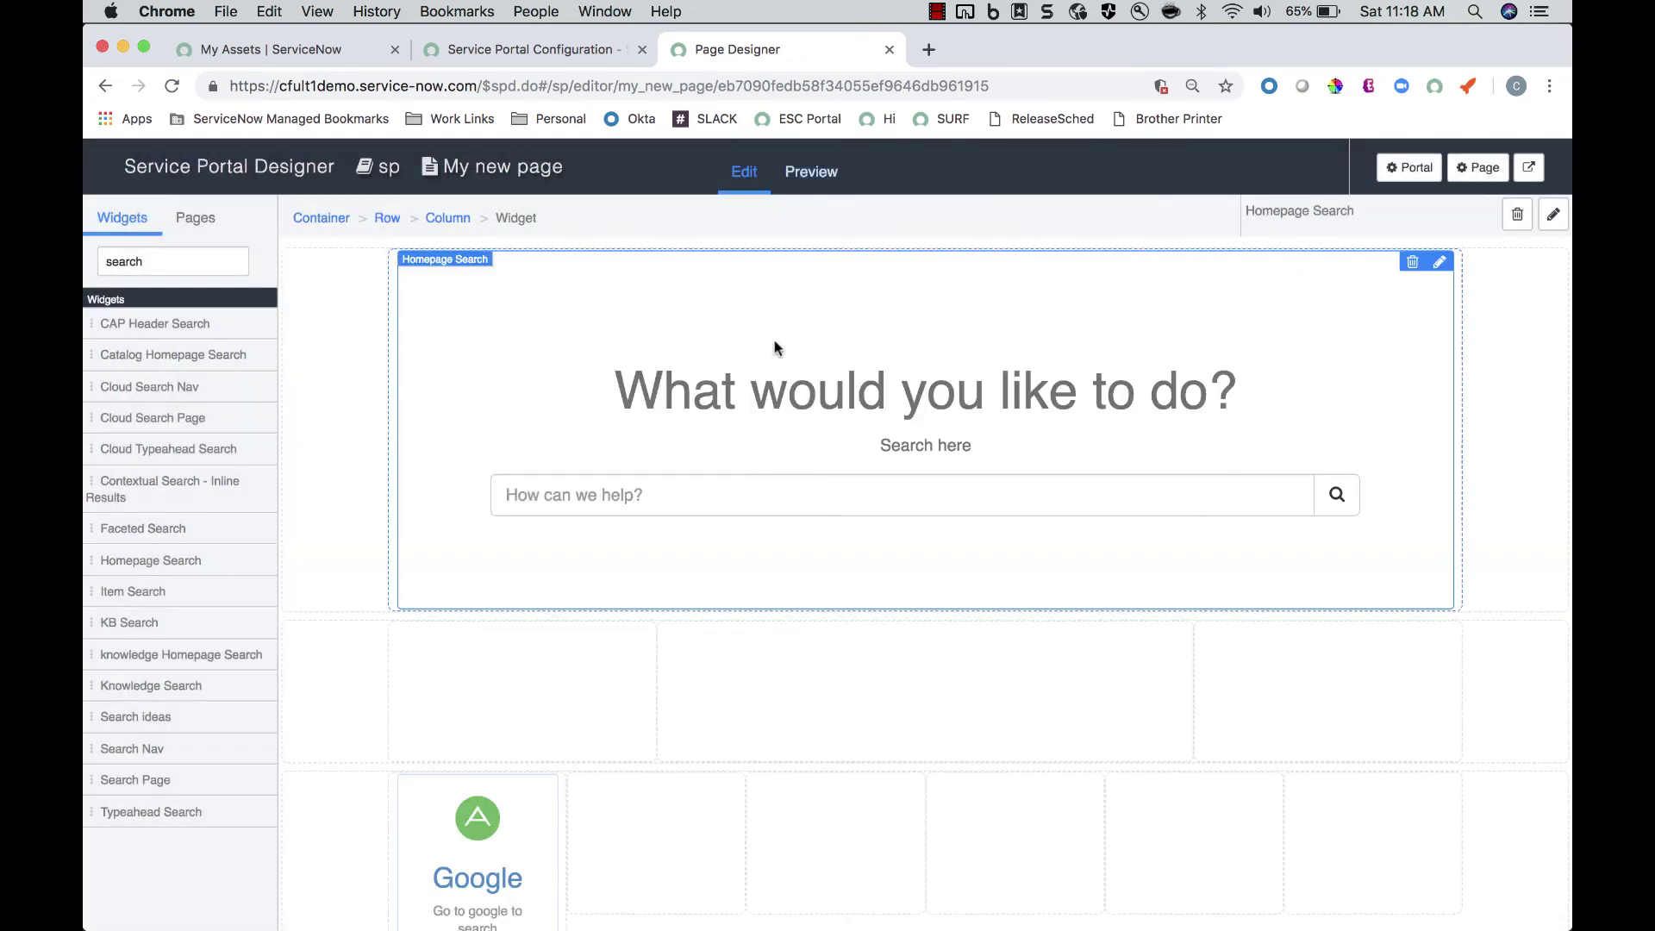
left_click(811, 172)
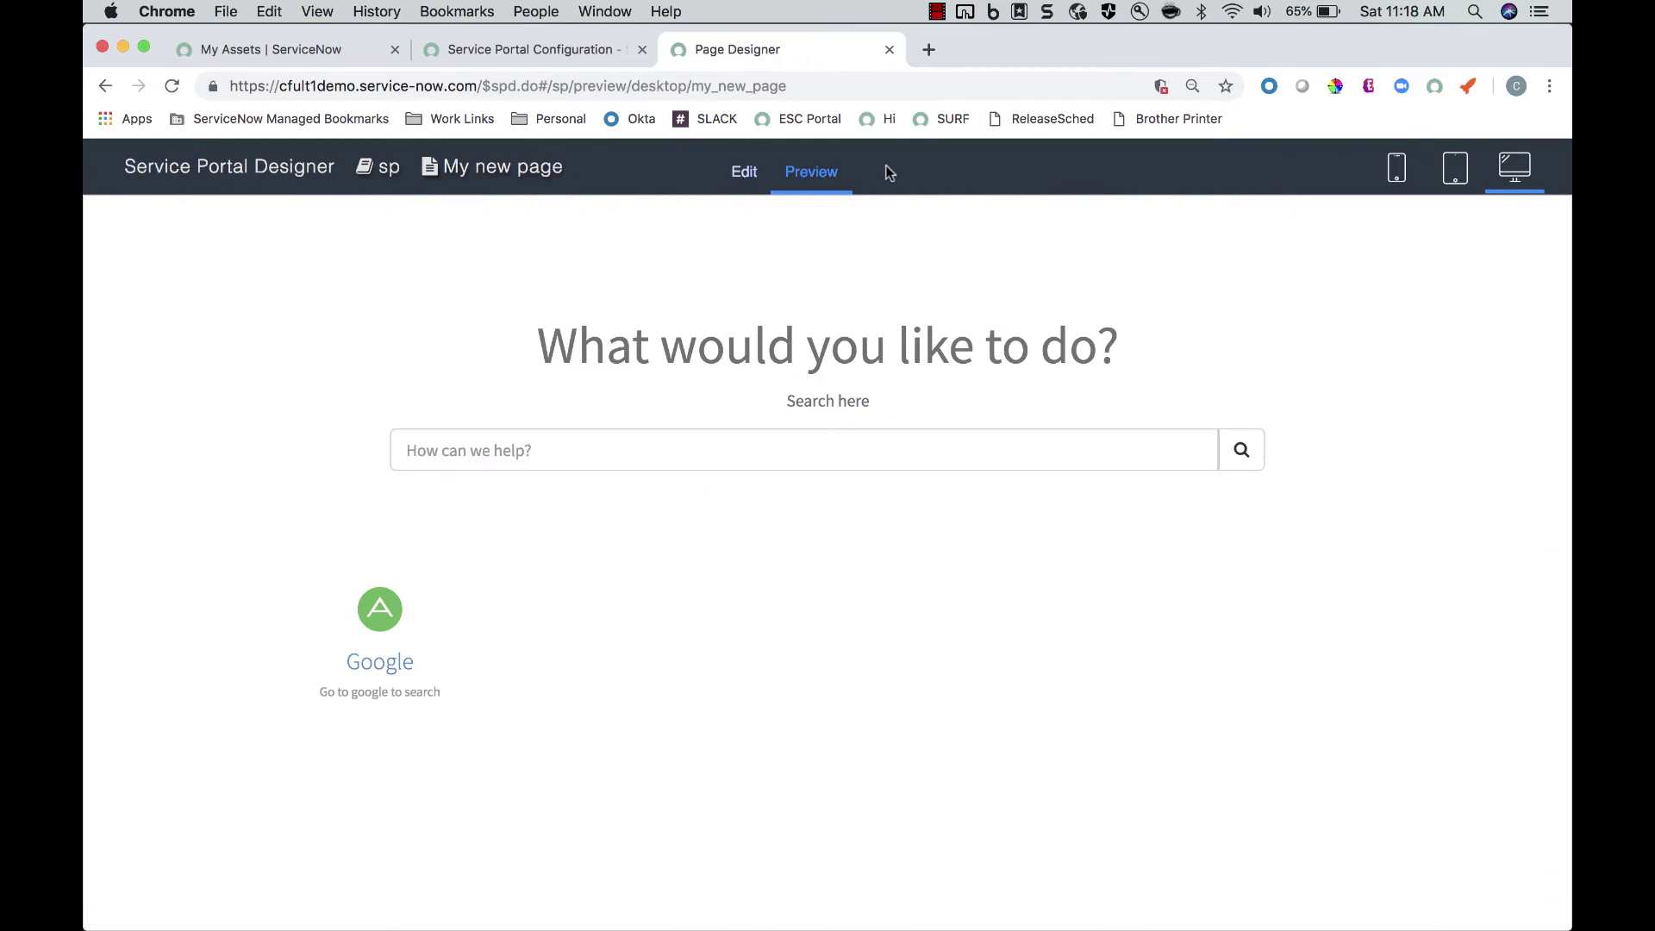
Return to editing the page and clear the widget filter to list all layouts and widgets
left_click(745, 172)
left_click(171, 261)
key("BackSpace")
key("BackSpace")
key("BackSpace")
key("BackSpace")
key("BackSpace")
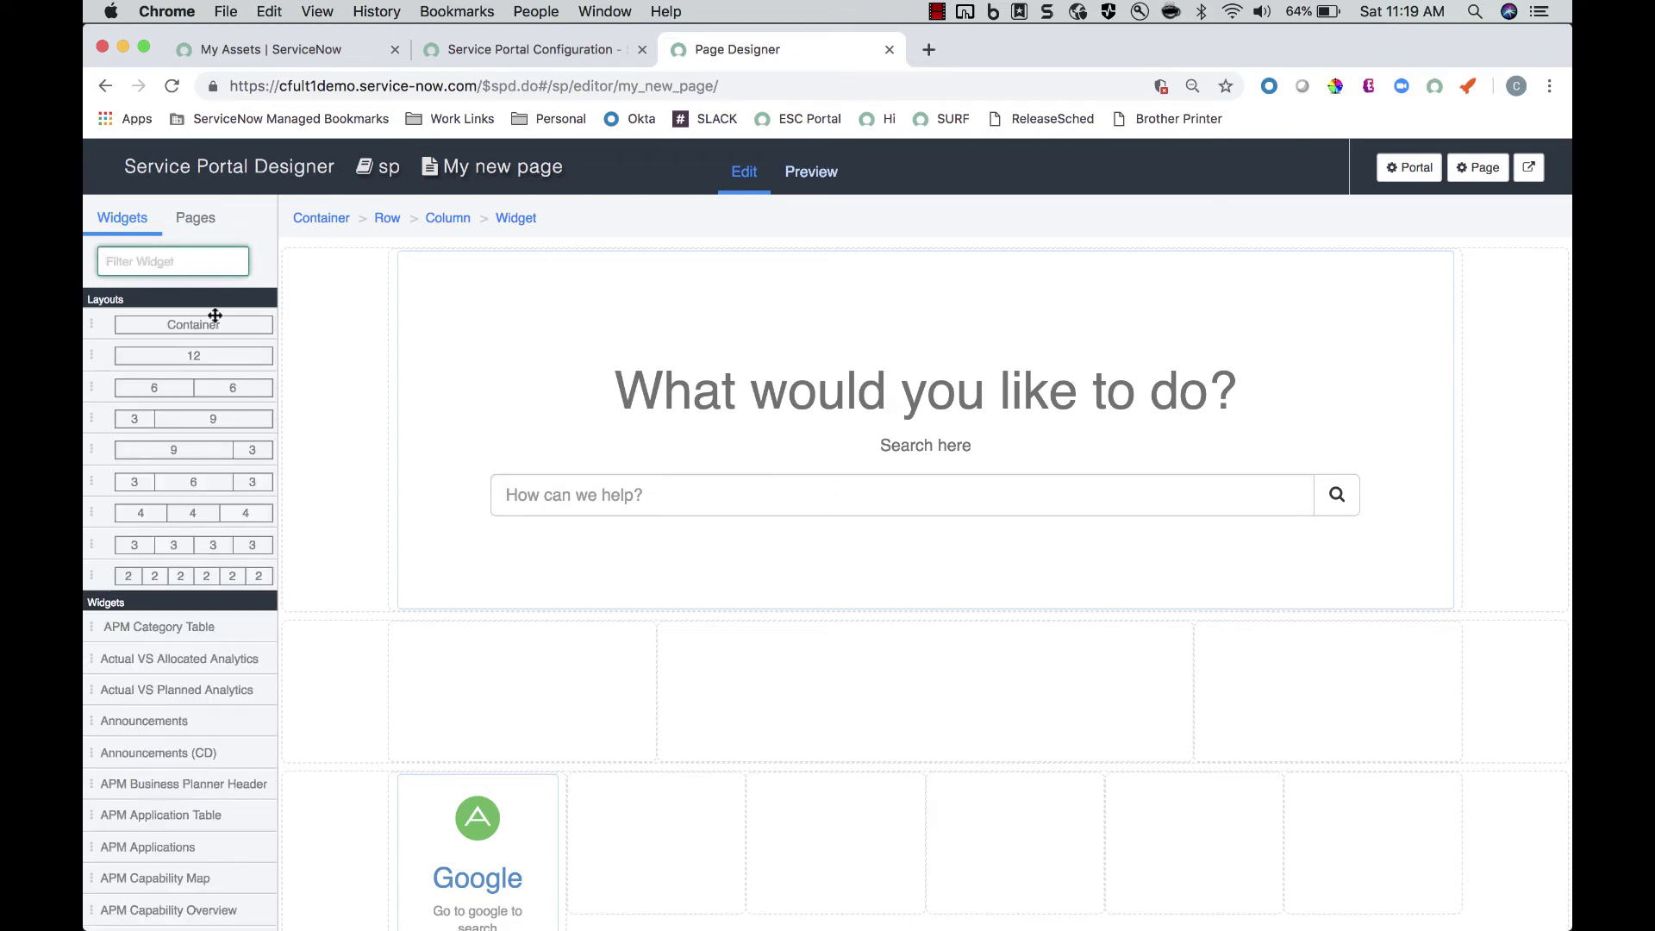
Browse the portal's existing pages and return to the widget list
left_click(195, 218)
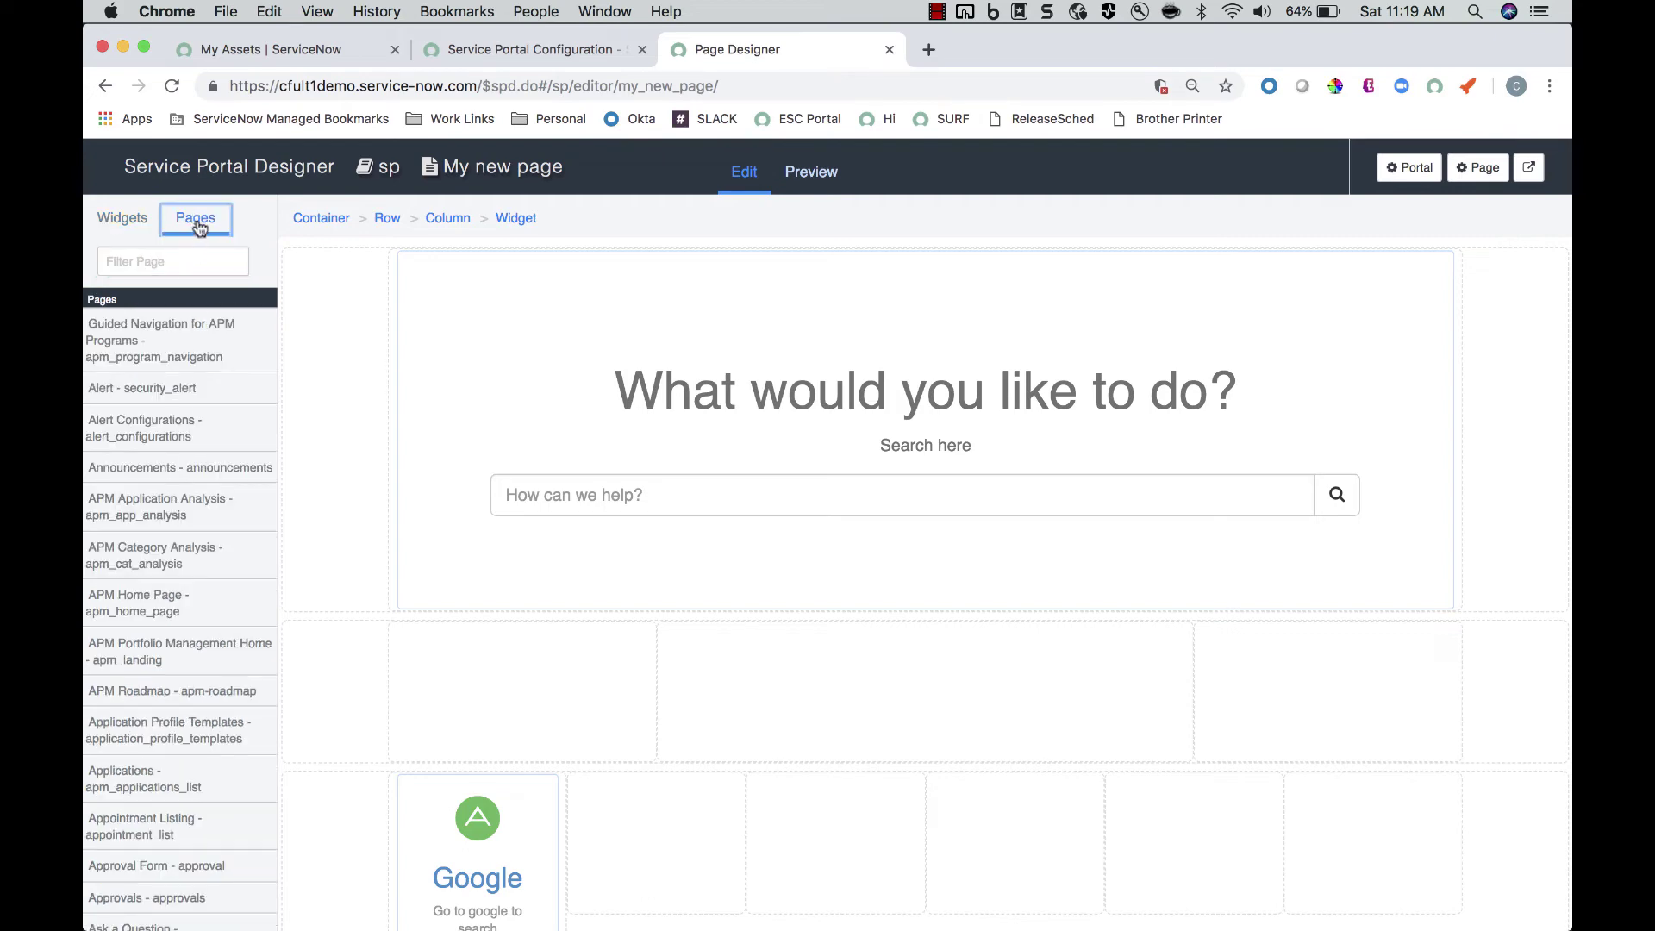
scroll(176, 529, "down", 10)
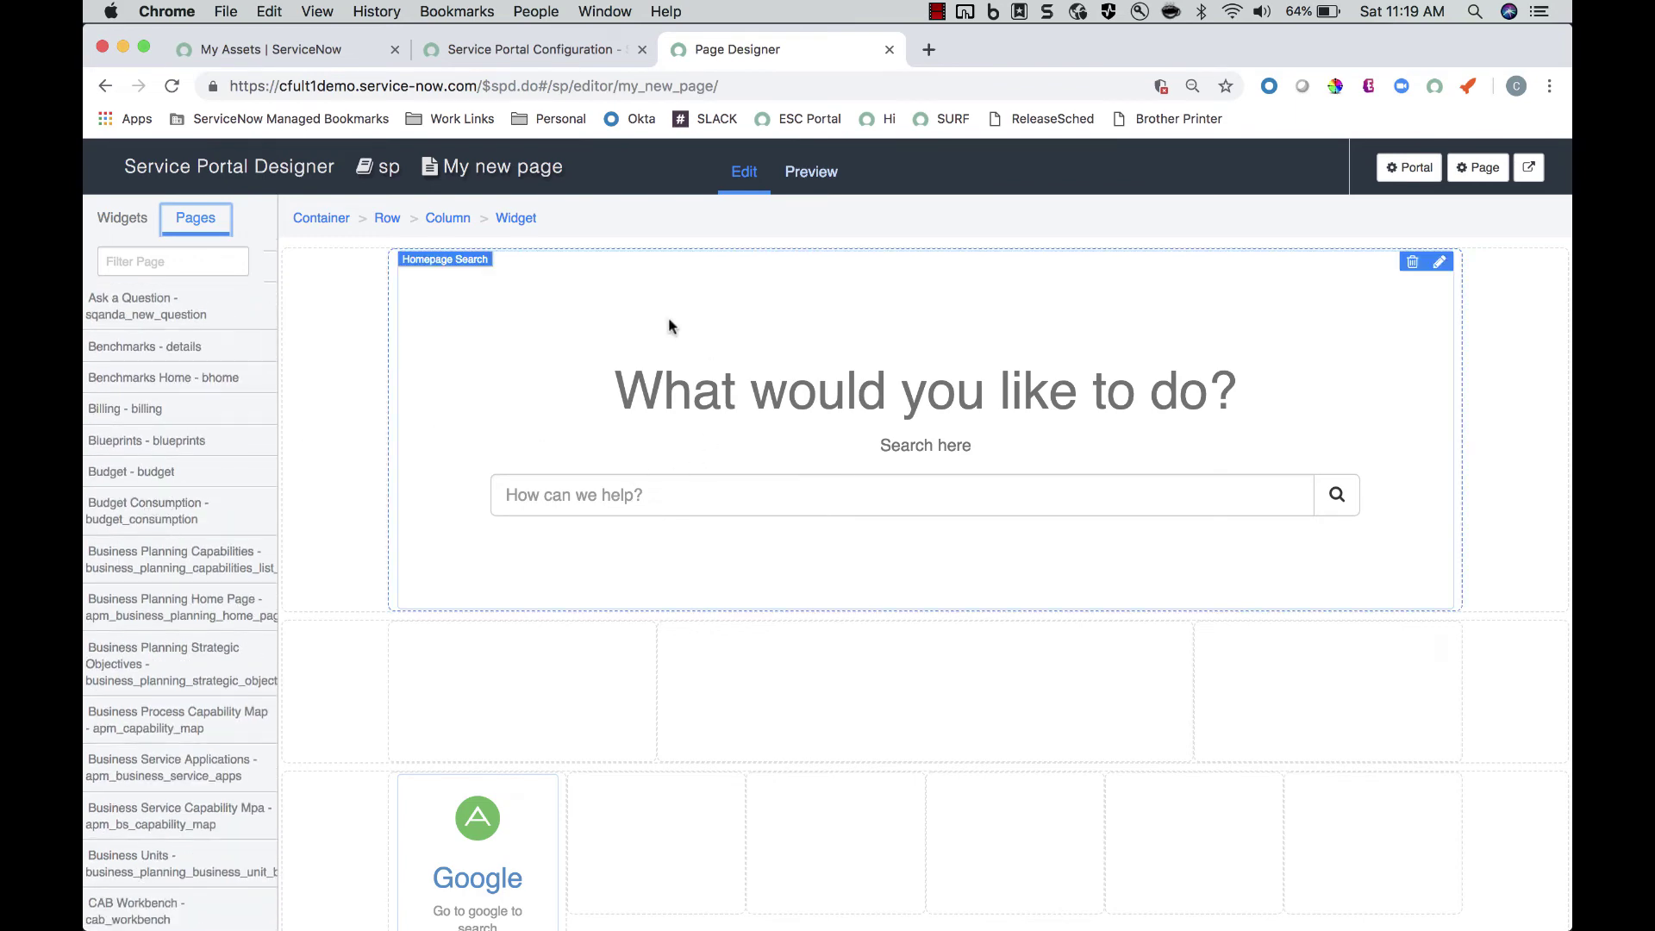
left_click(124, 218)
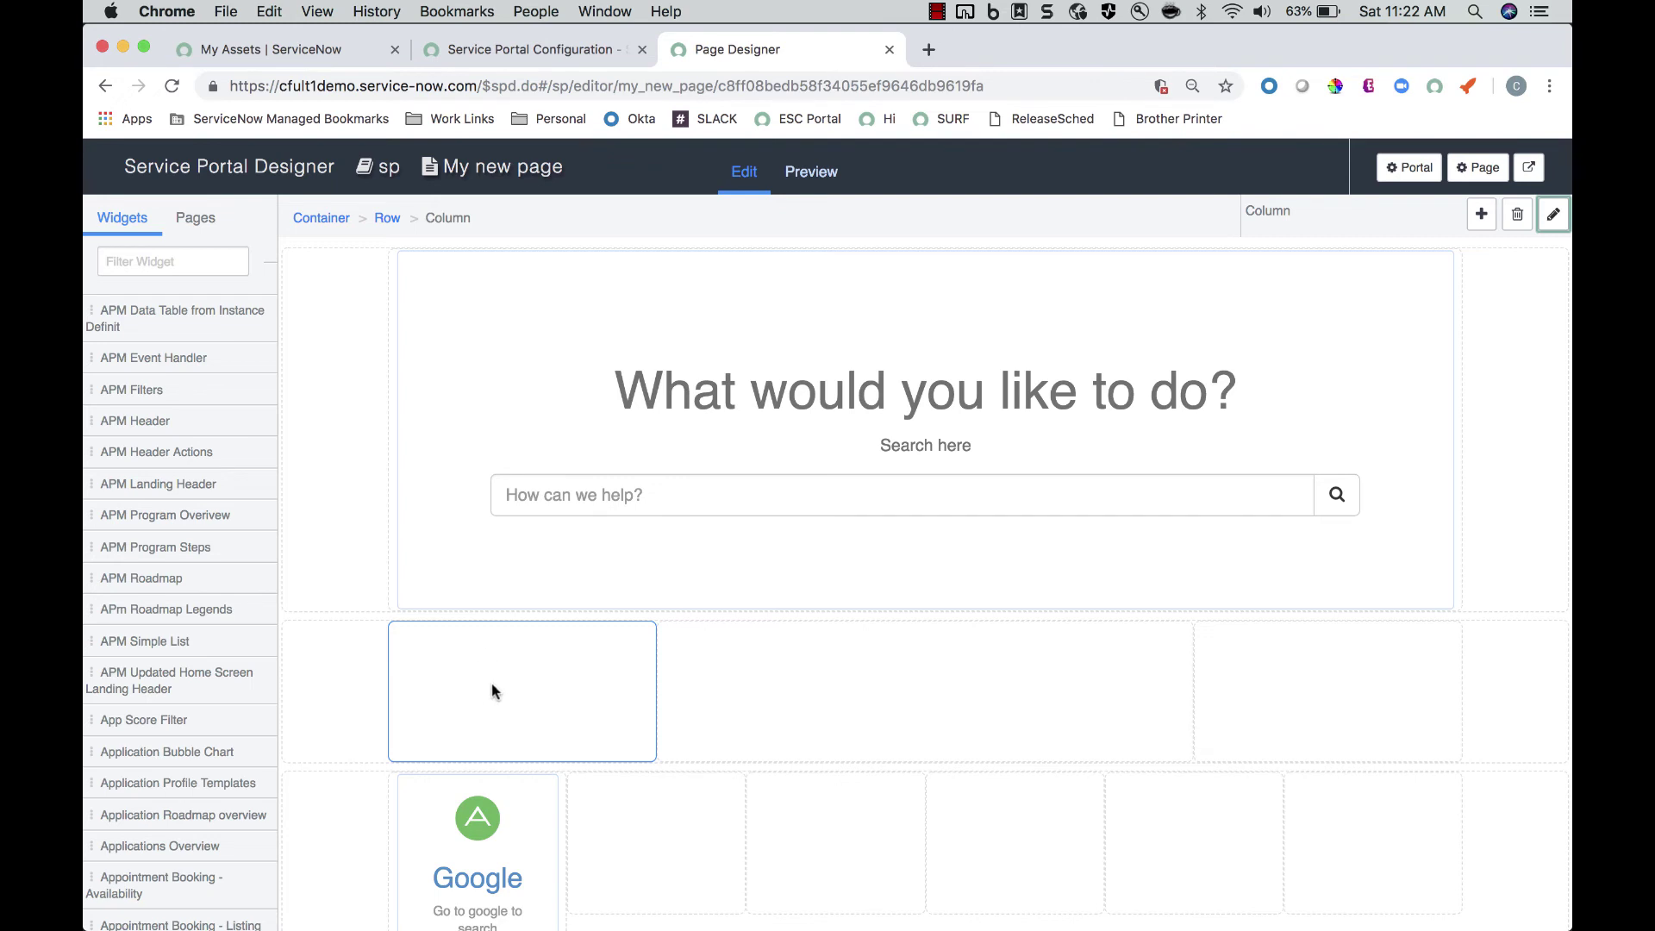
Select the row and container around the empty 3-6-3 layout, and inspect the Homepage Search widget's options
left_click(384, 218)
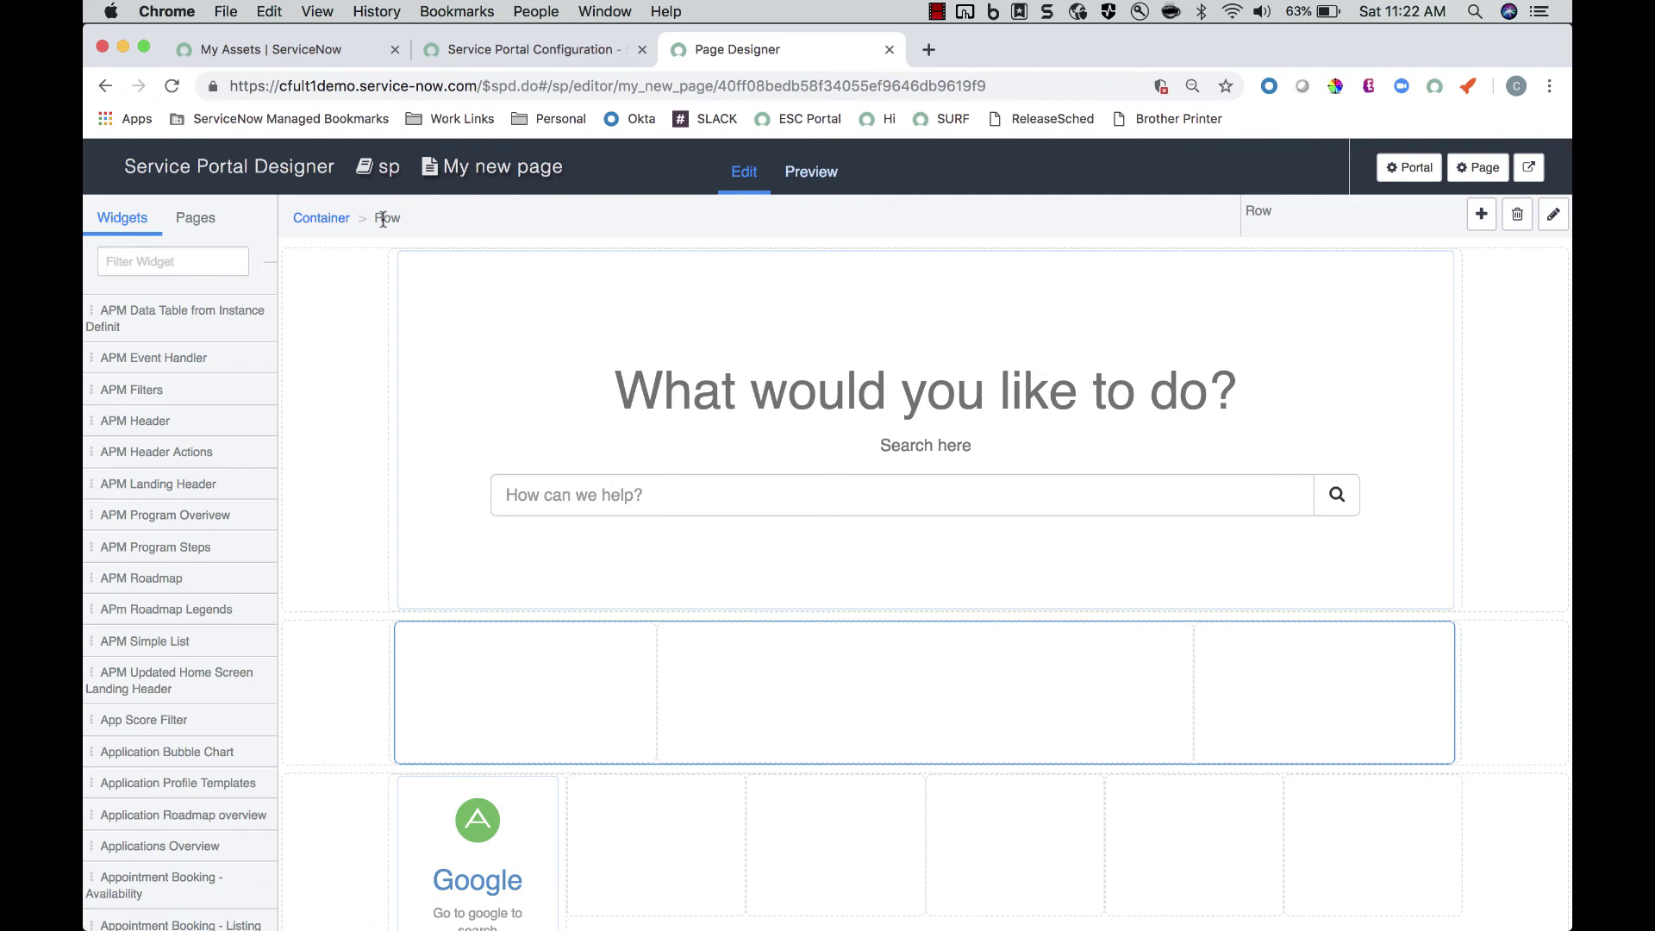
left_click(327, 222)
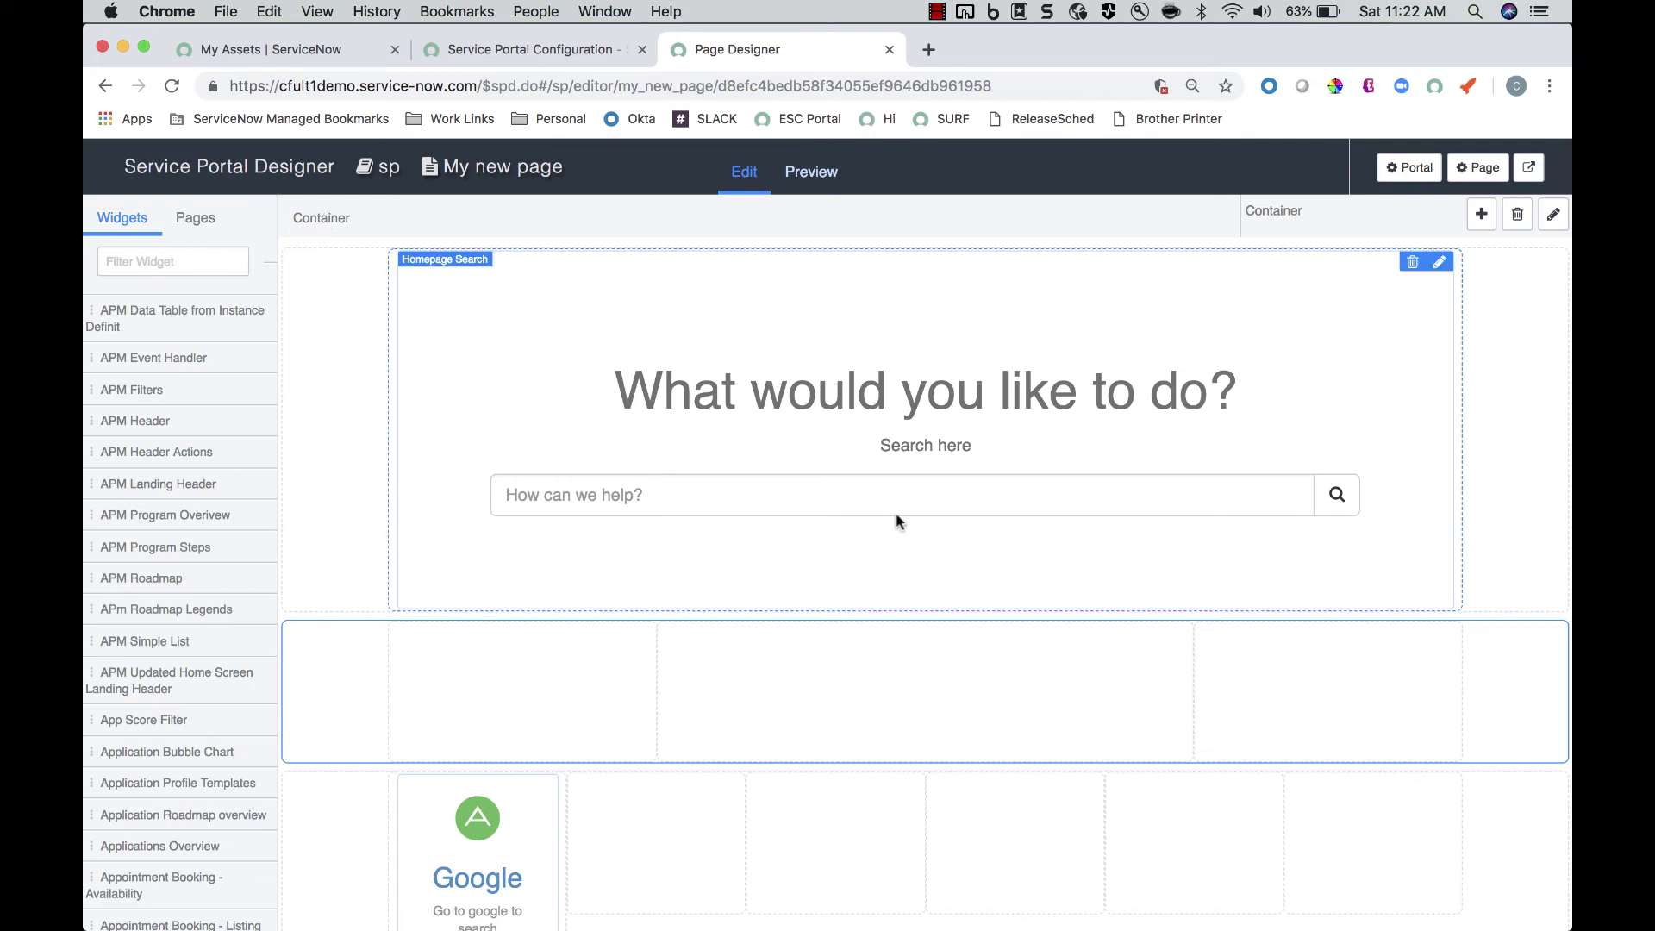
left_click(1349, 302)
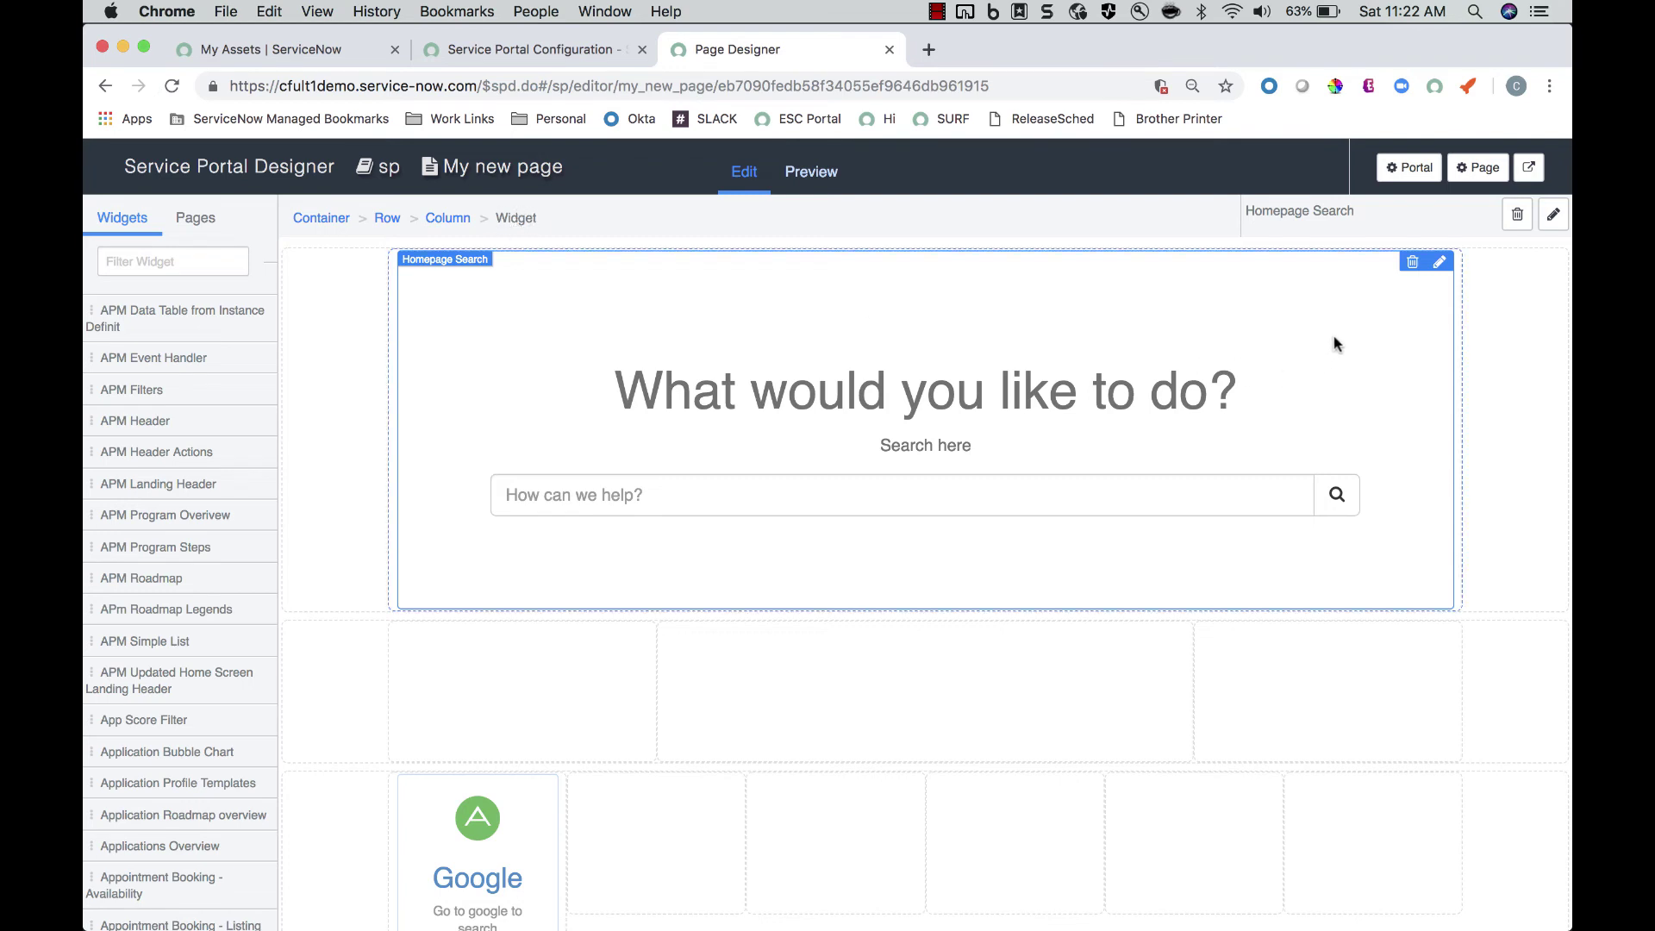
left_click(1554, 216)
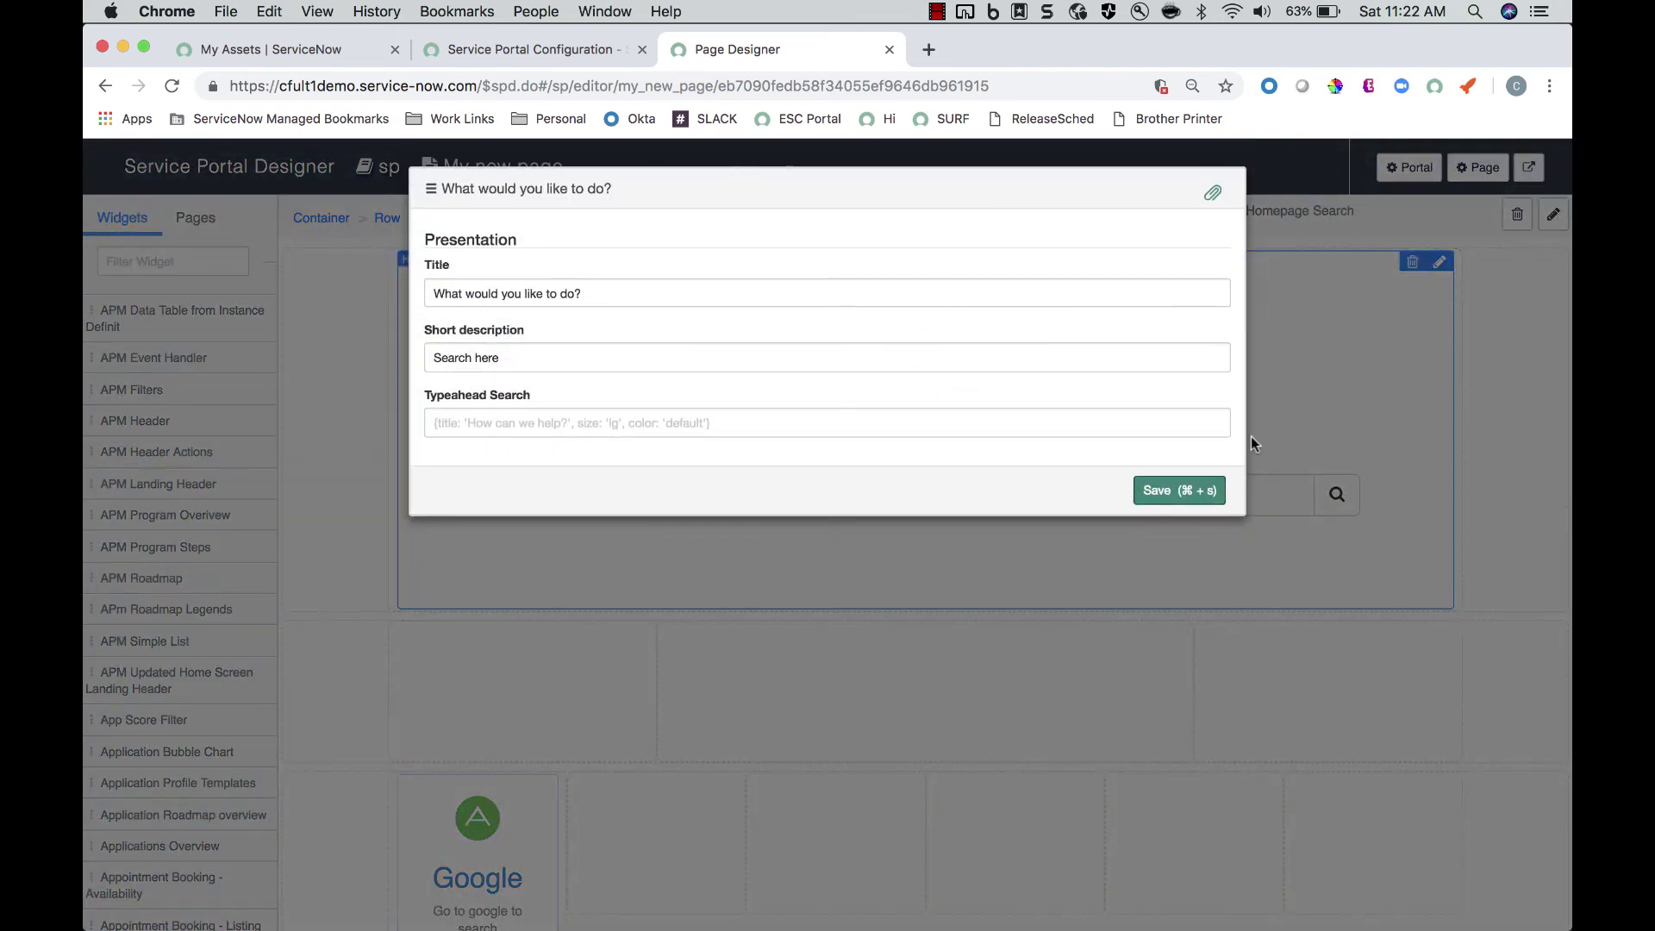
left_click(1341, 390)
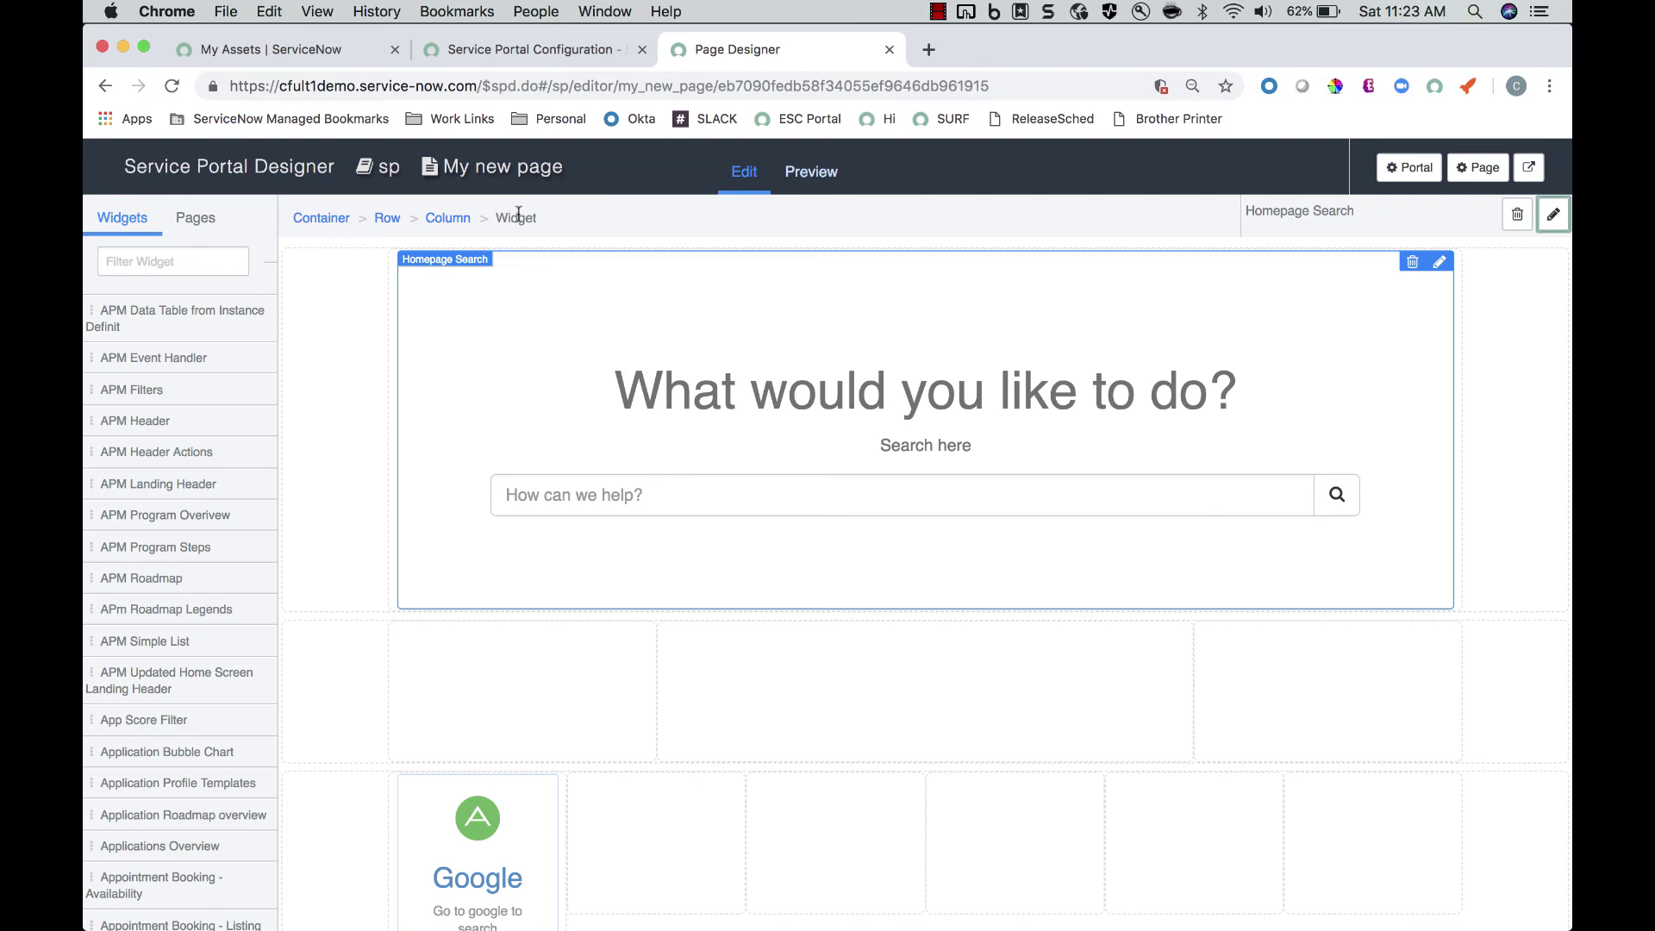
Inspect the settings of the column that holds the Homepage Search widget
left_click(450, 220)
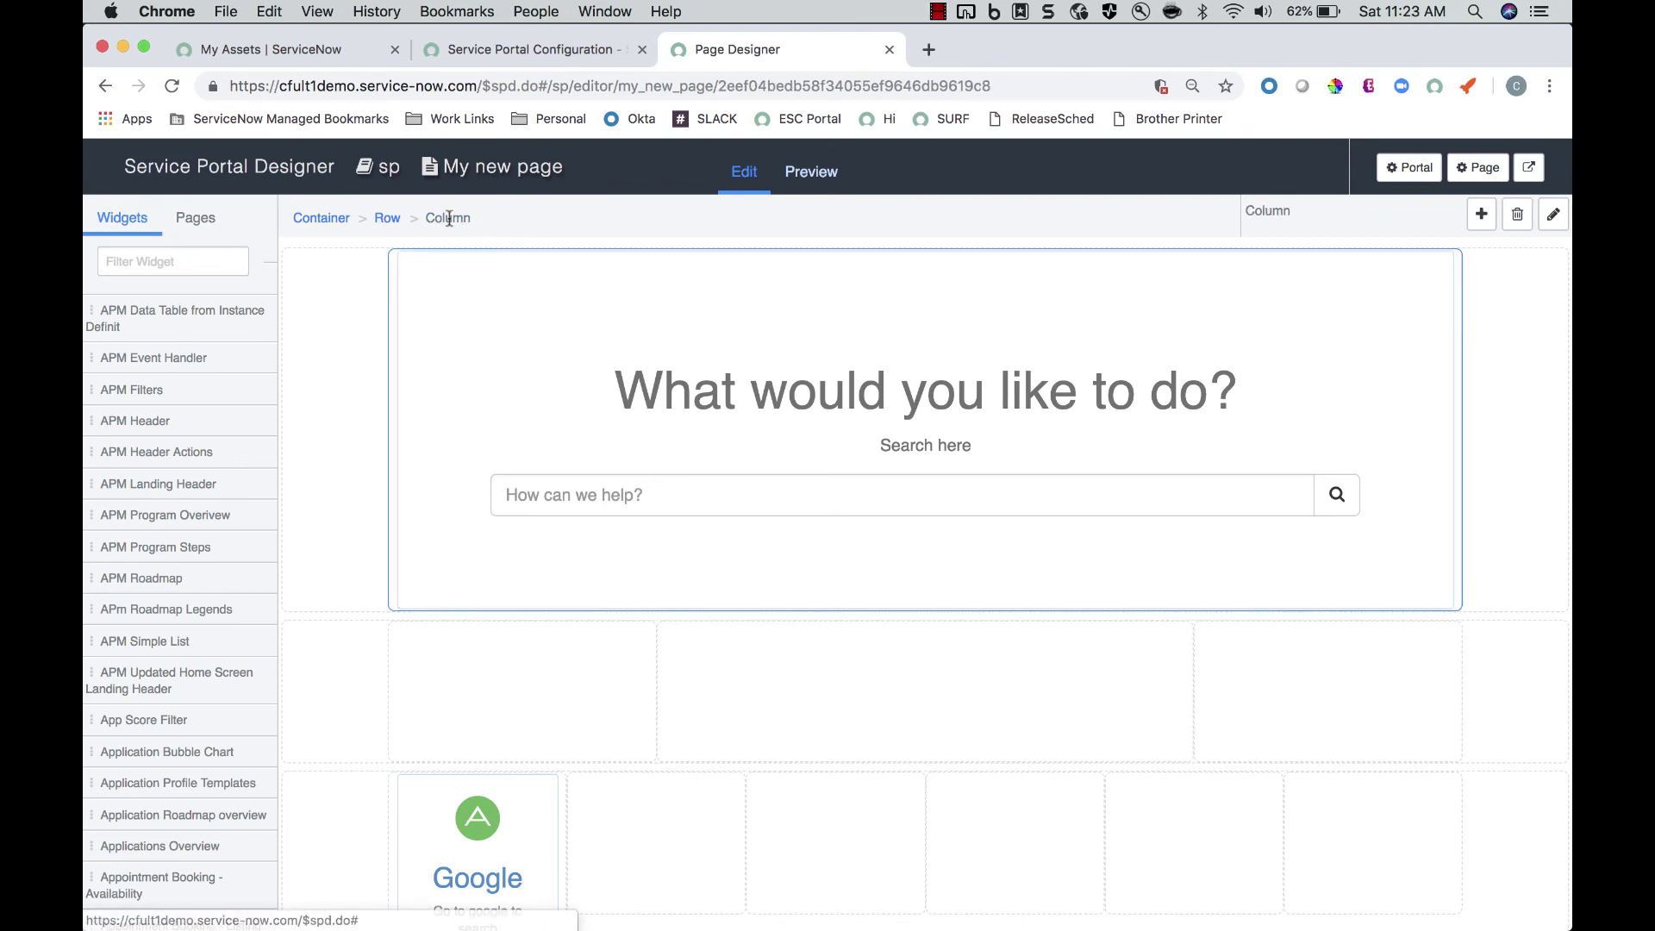
left_click(1552, 217)
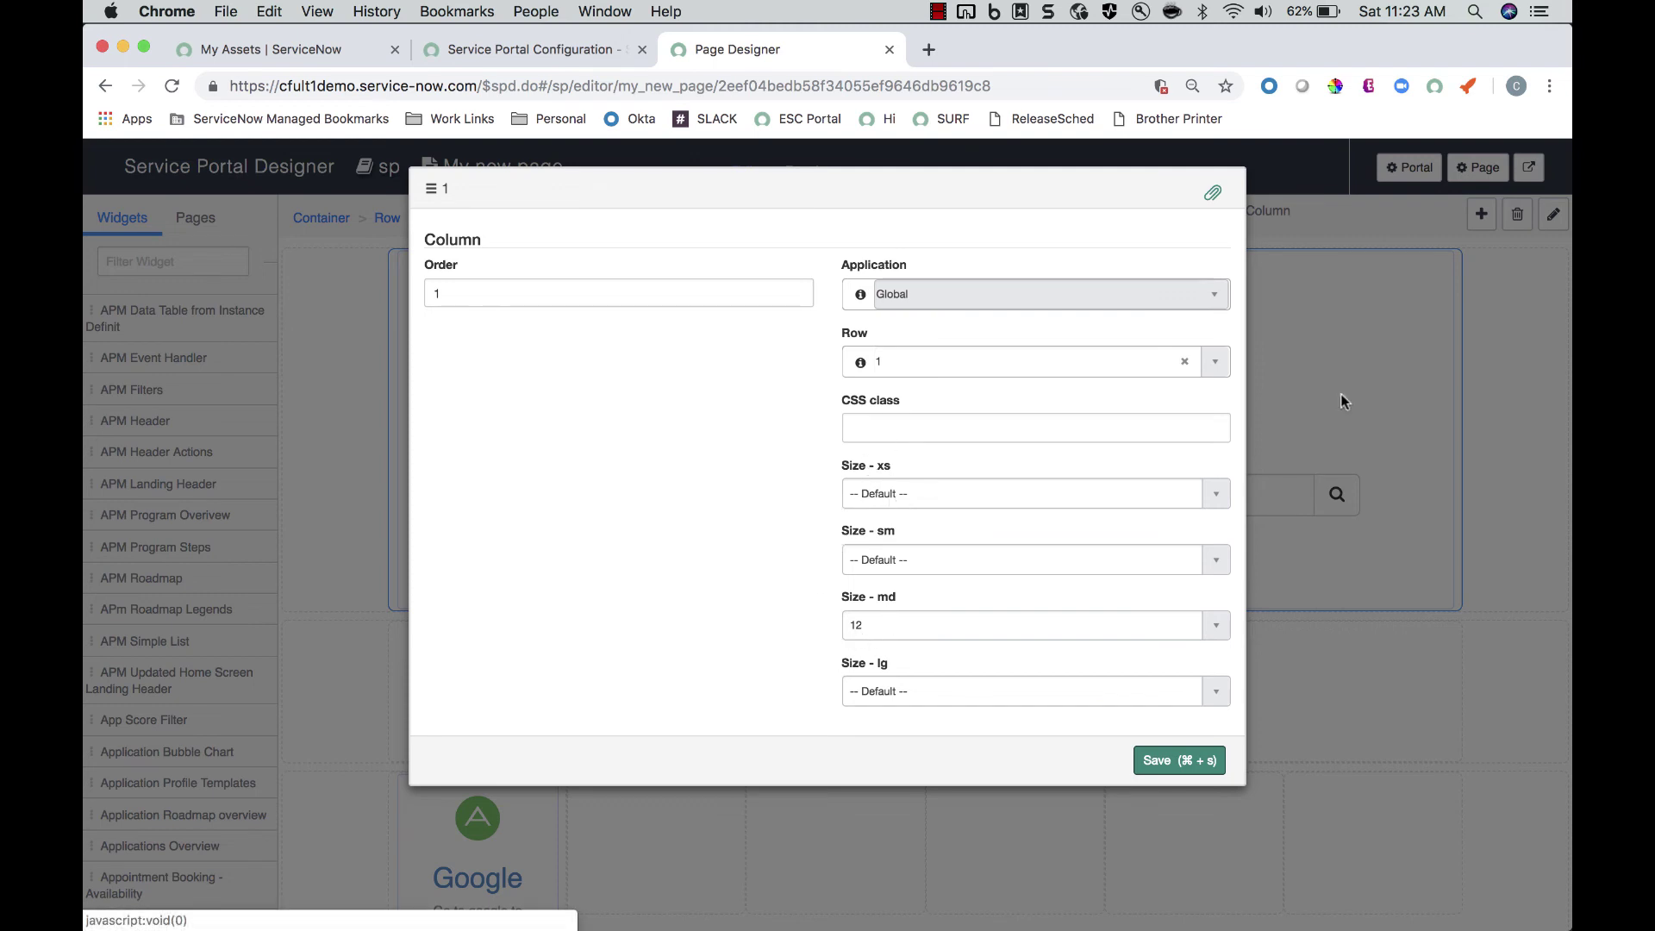
left_click(1529, 350)
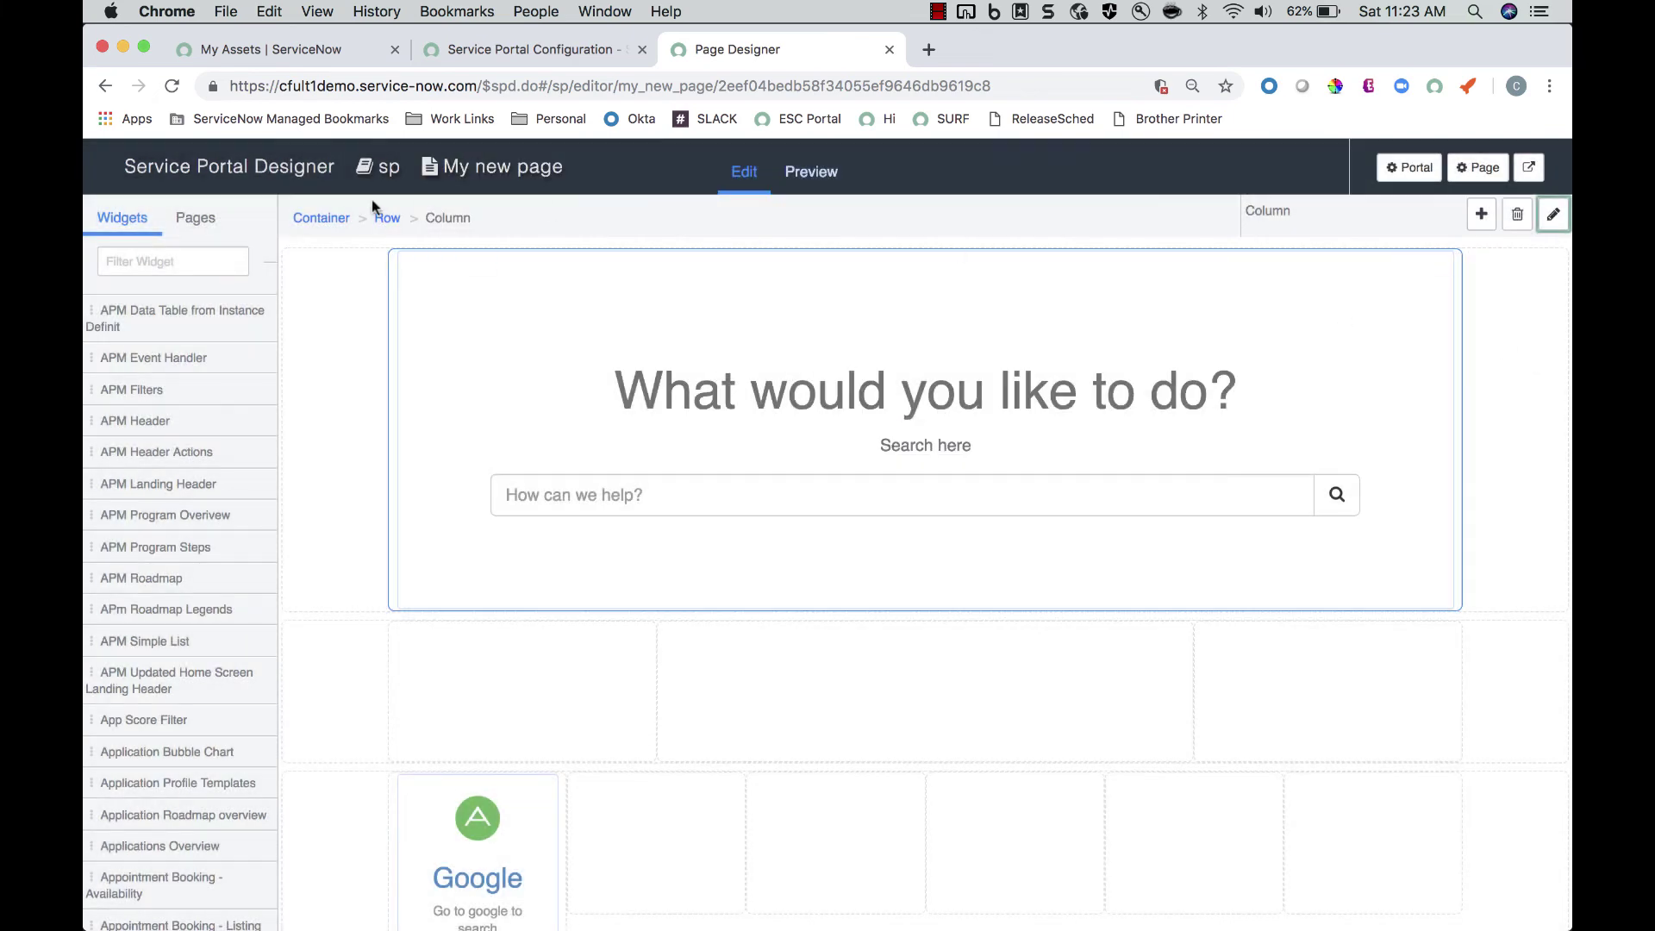
Inspect the settings of the container around the Homepage Search, including its CSS class, and save them as they are
left_click(326, 217)
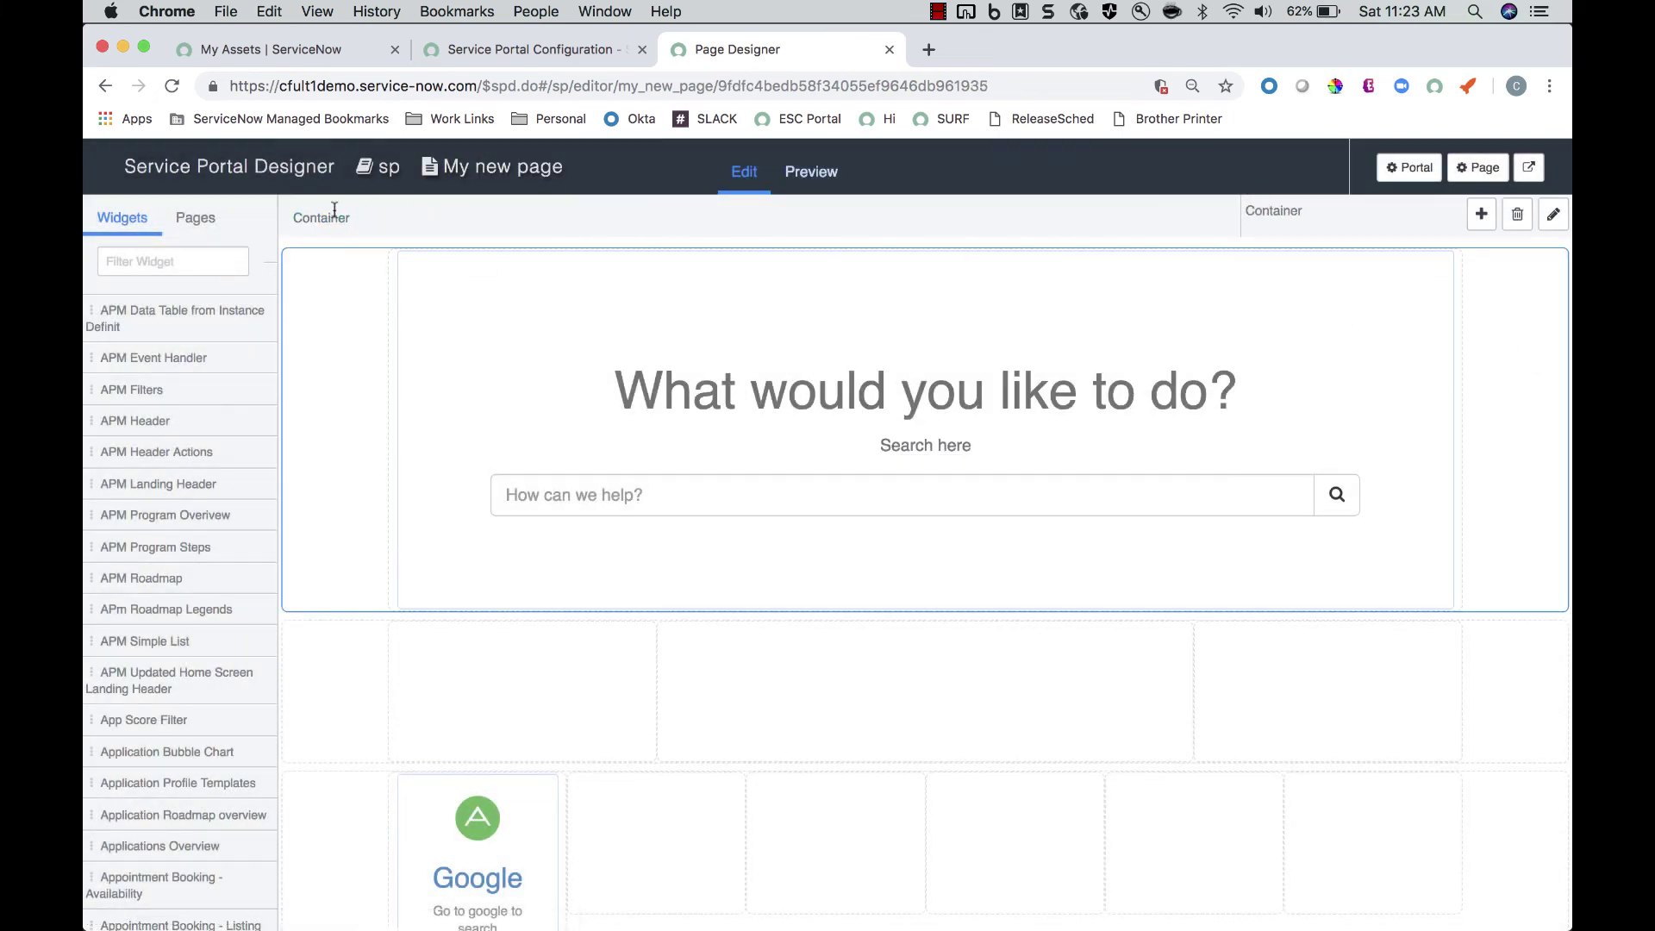
left_click(1552, 215)
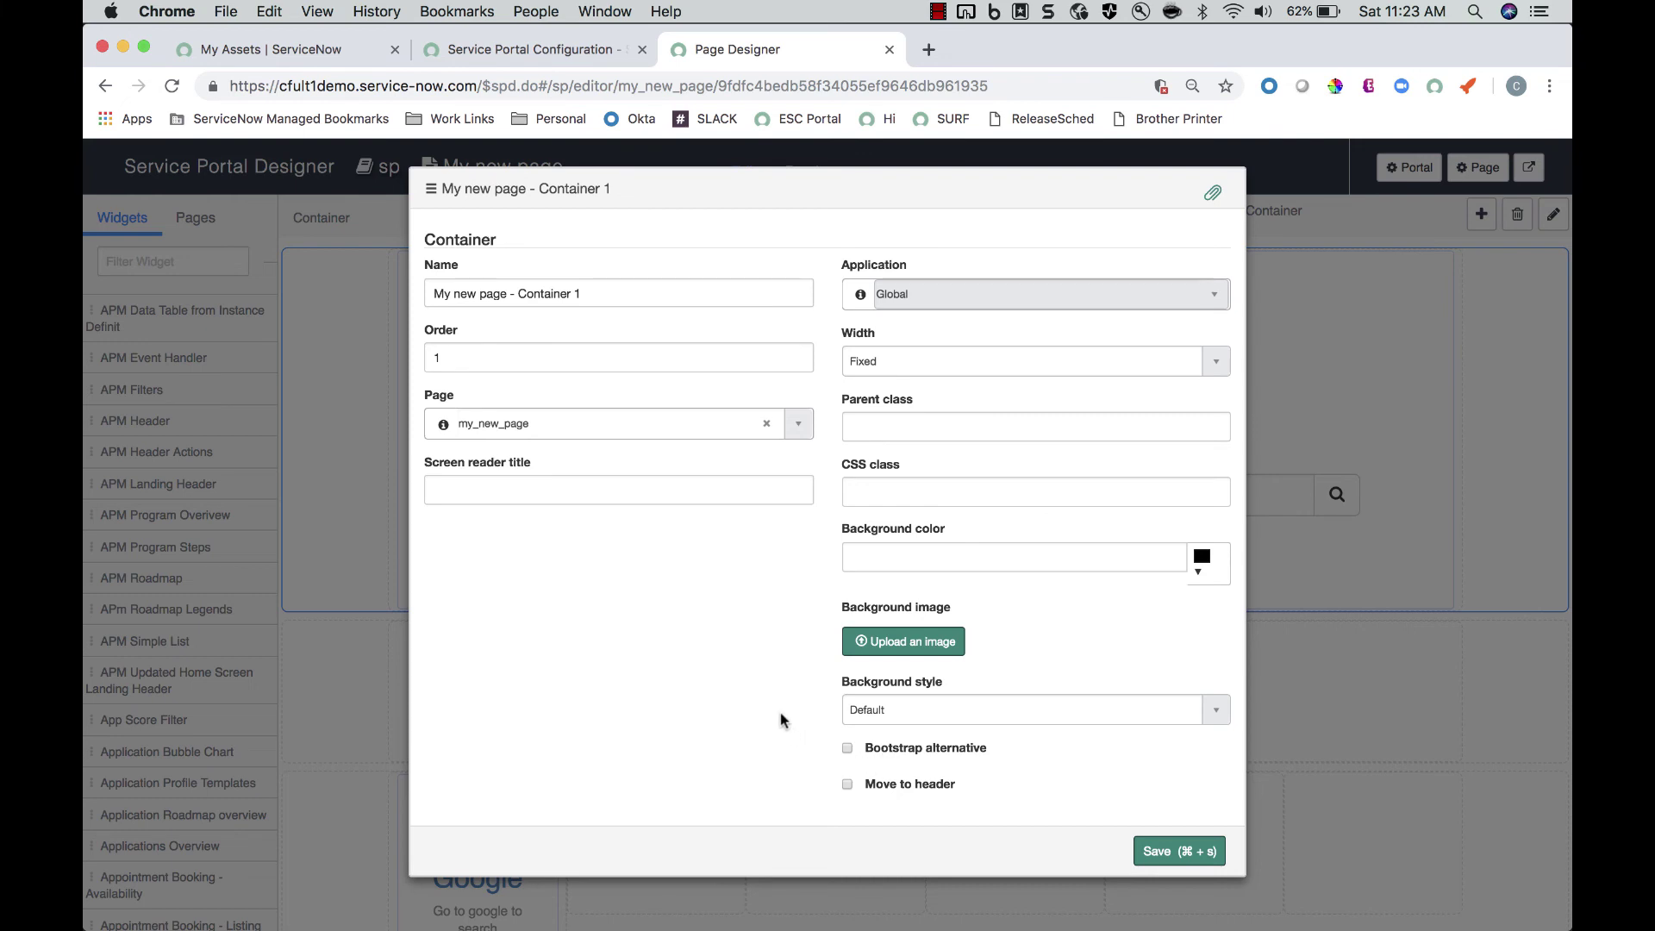
left_click(881, 494)
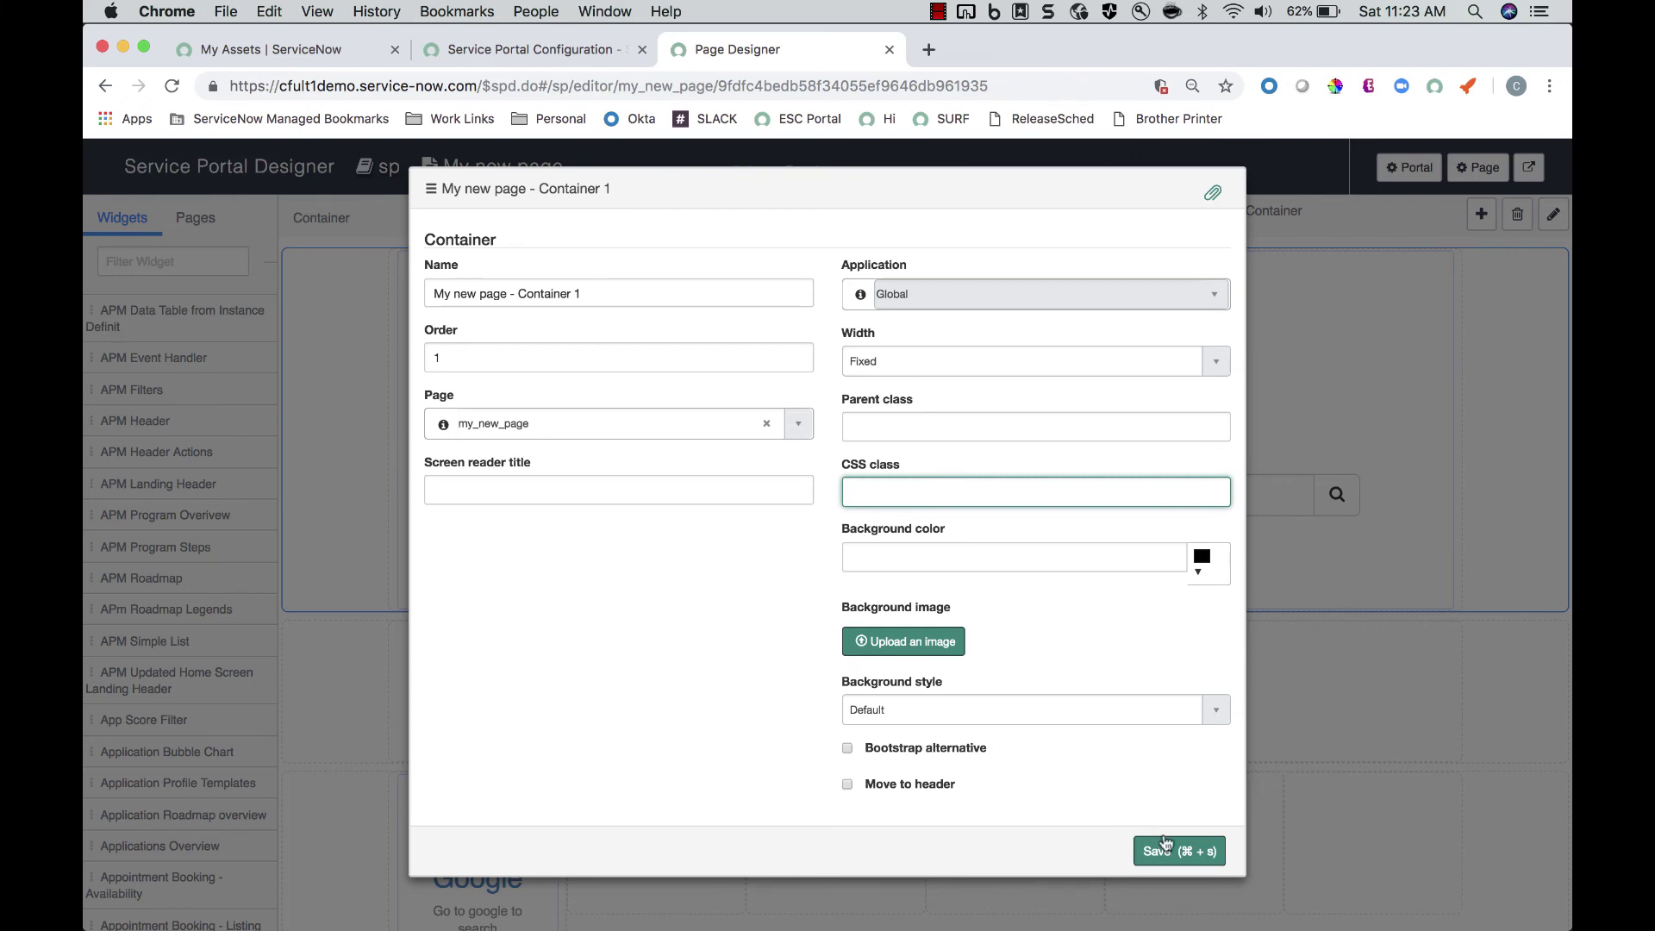
left_click(1183, 852)
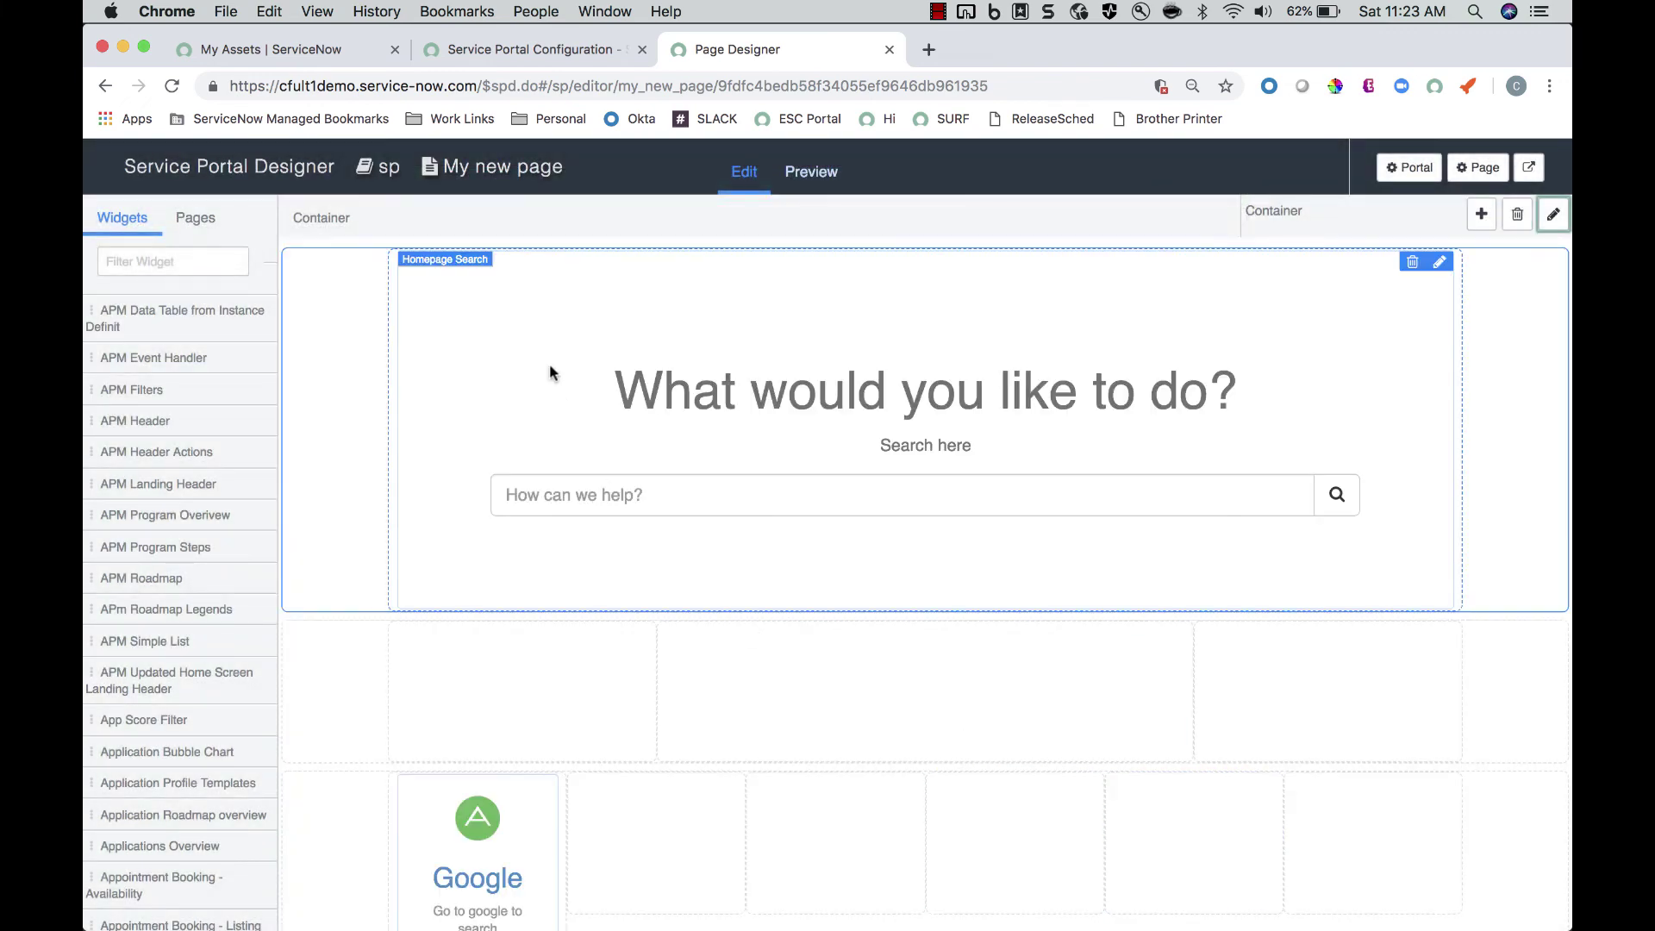
Delete the empty container with the 3-6-3 column layout between the Homepage Search and the Google link
left_click(617, 305)
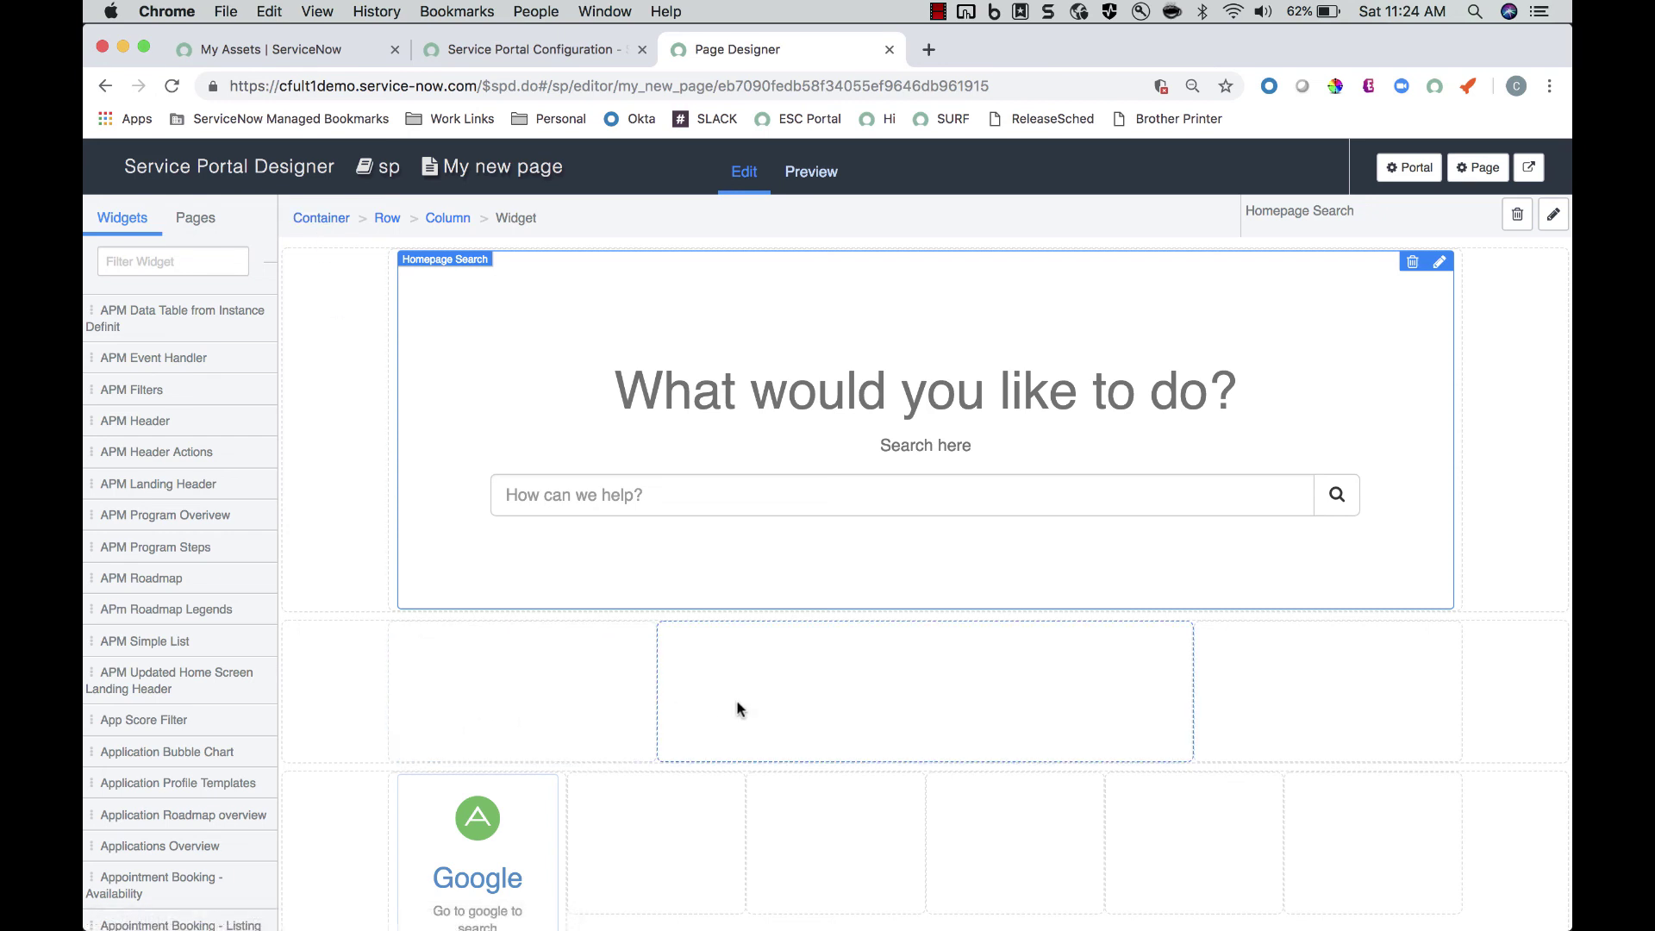
left_click(1486, 672)
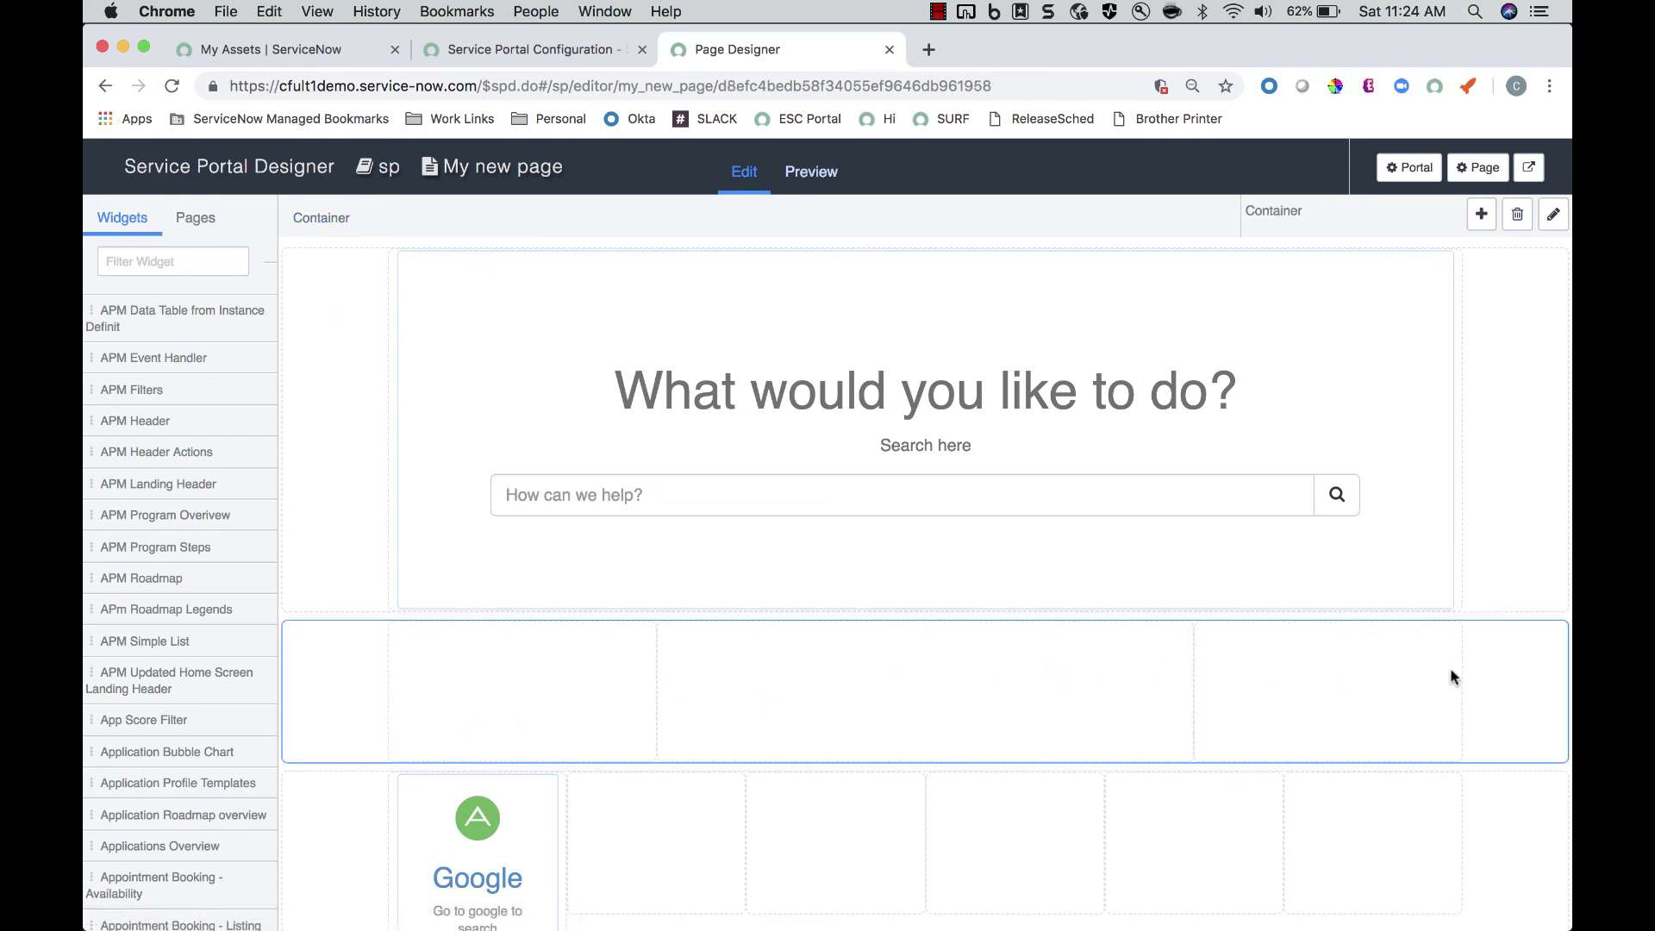
left_click(1308, 692)
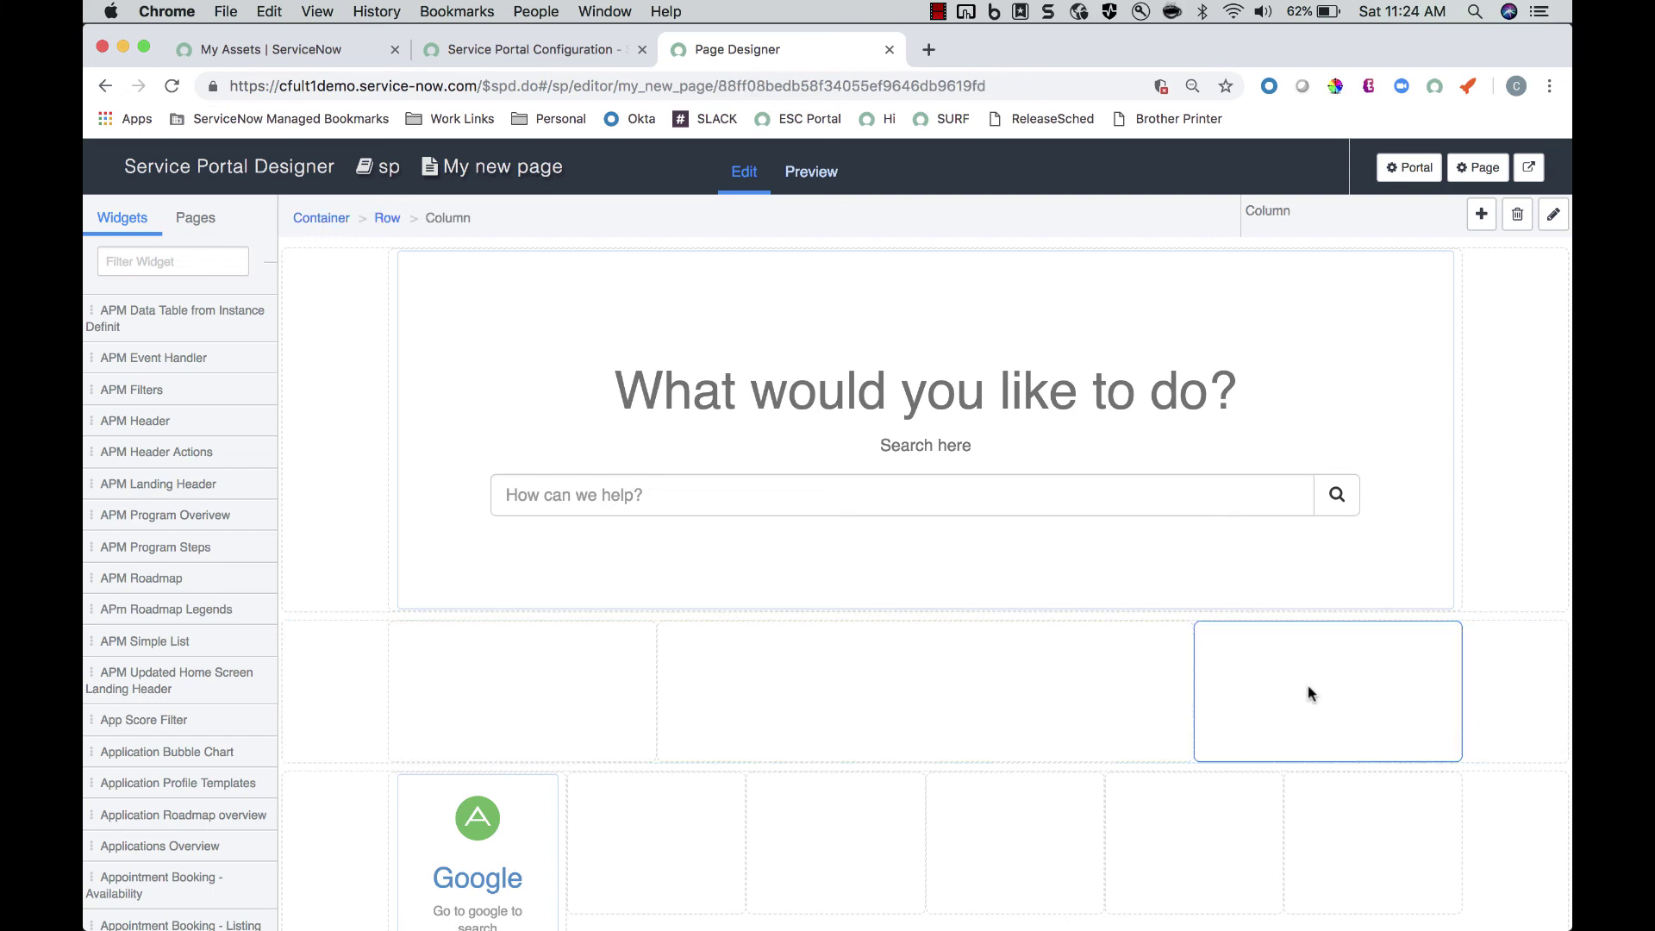
left_click(322, 219)
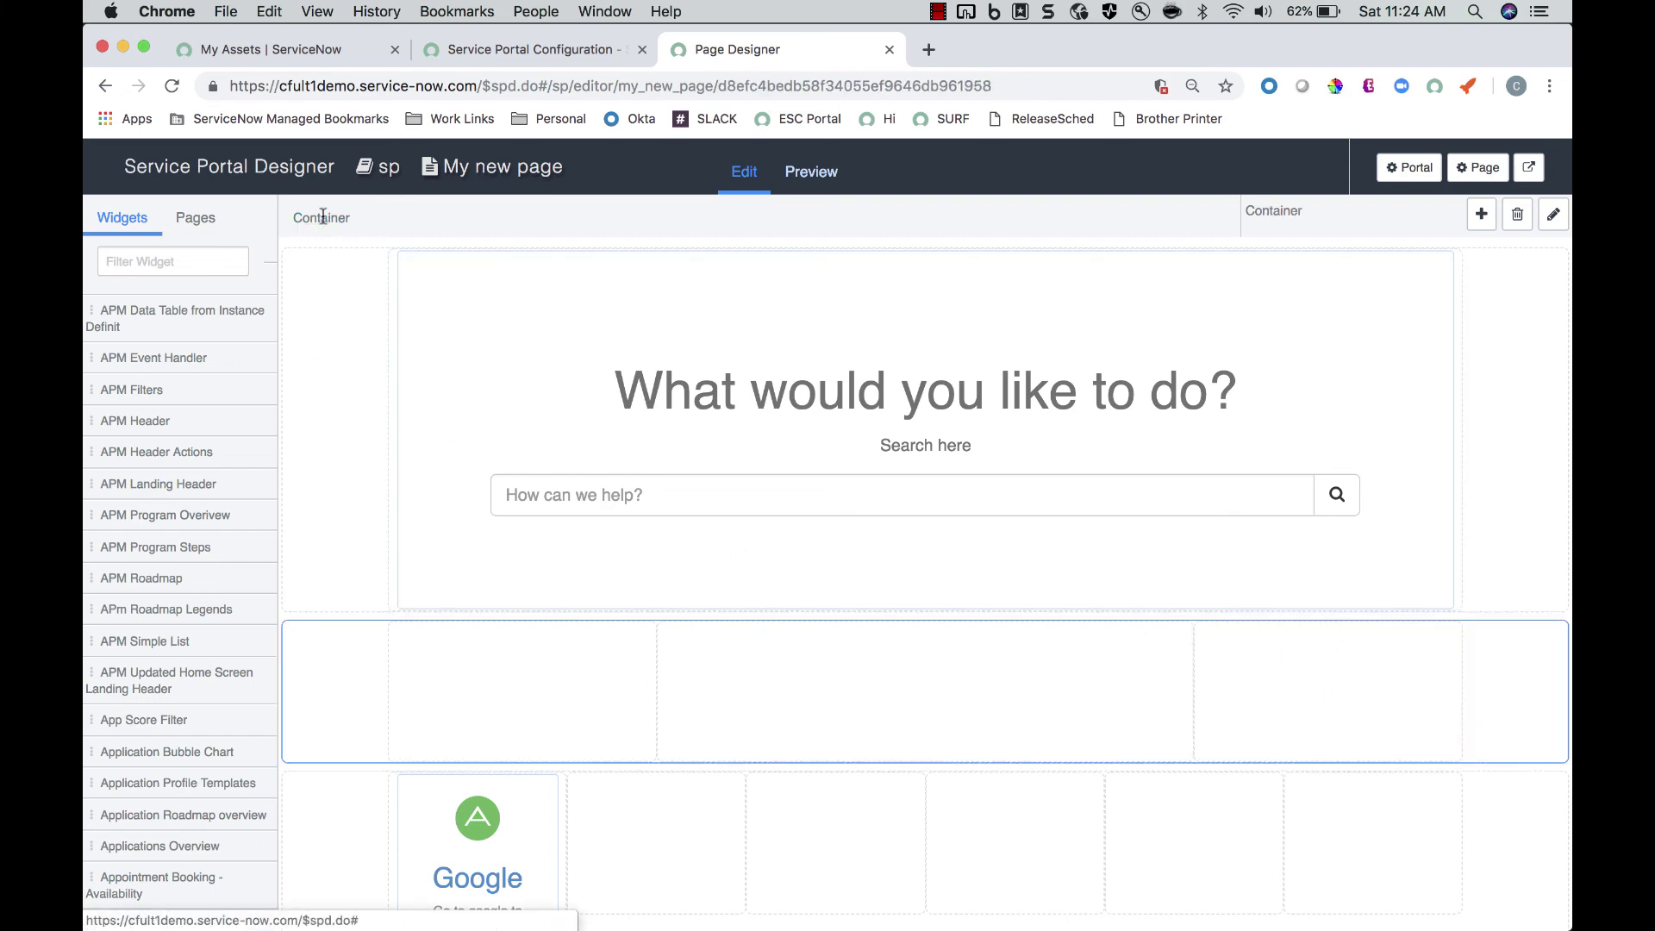
left_click(1517, 217)
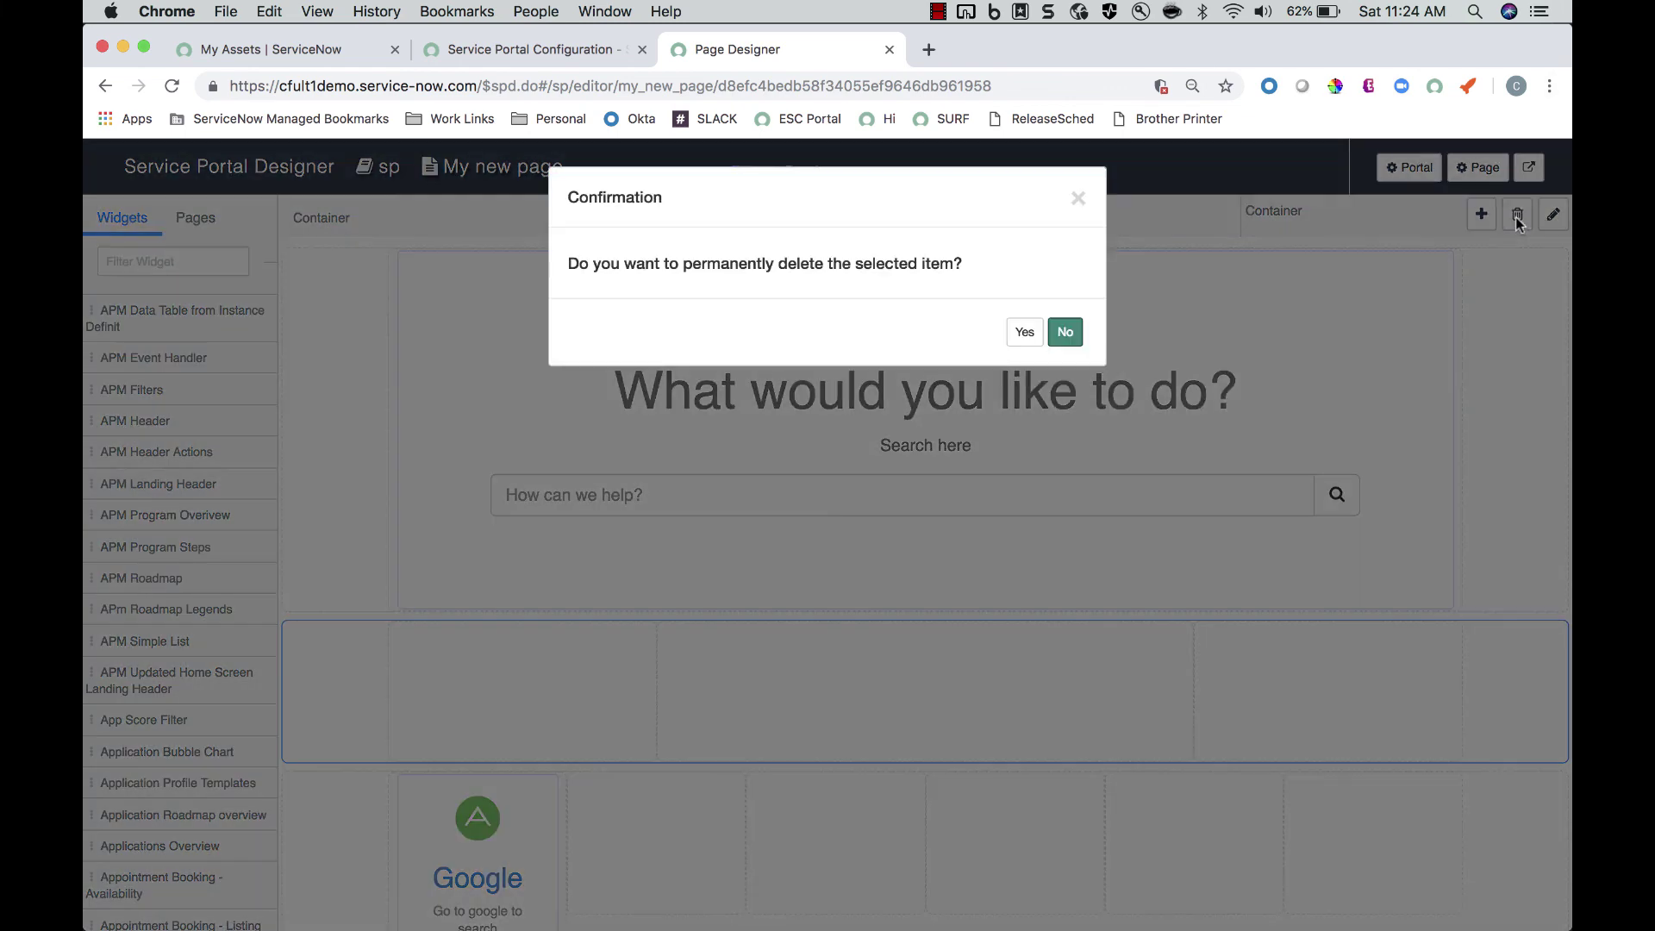
left_click(1024, 334)
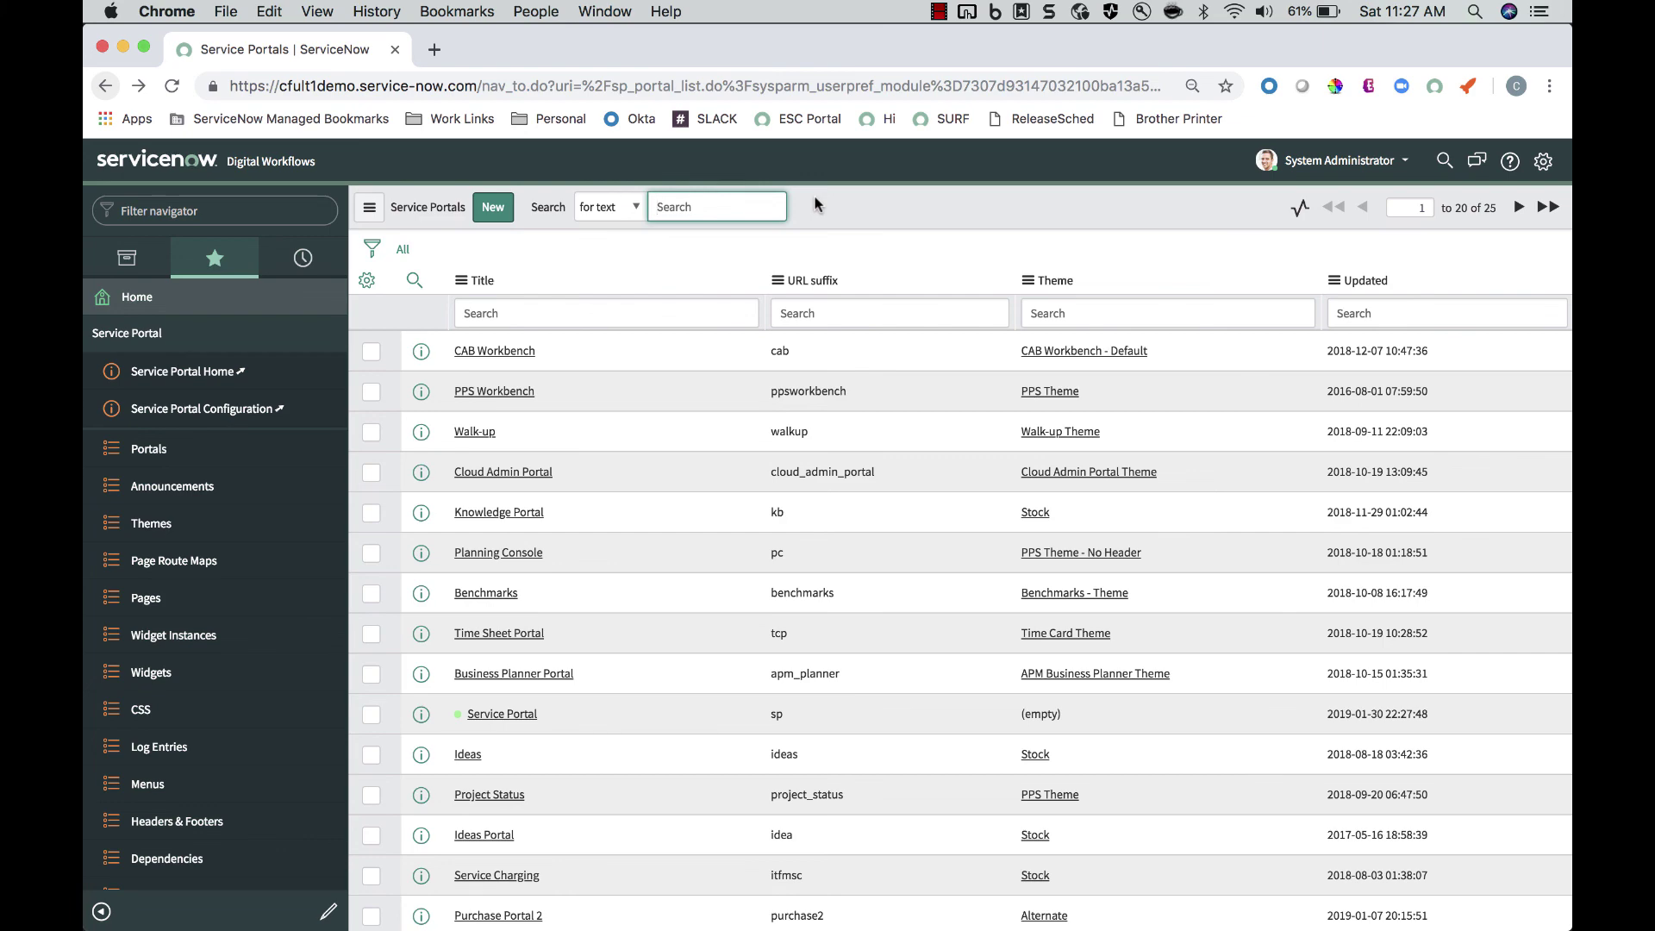
Open the Time Sheet Portal record from the list of portals, try out the portal, and return to its record
left_click(168, 455)
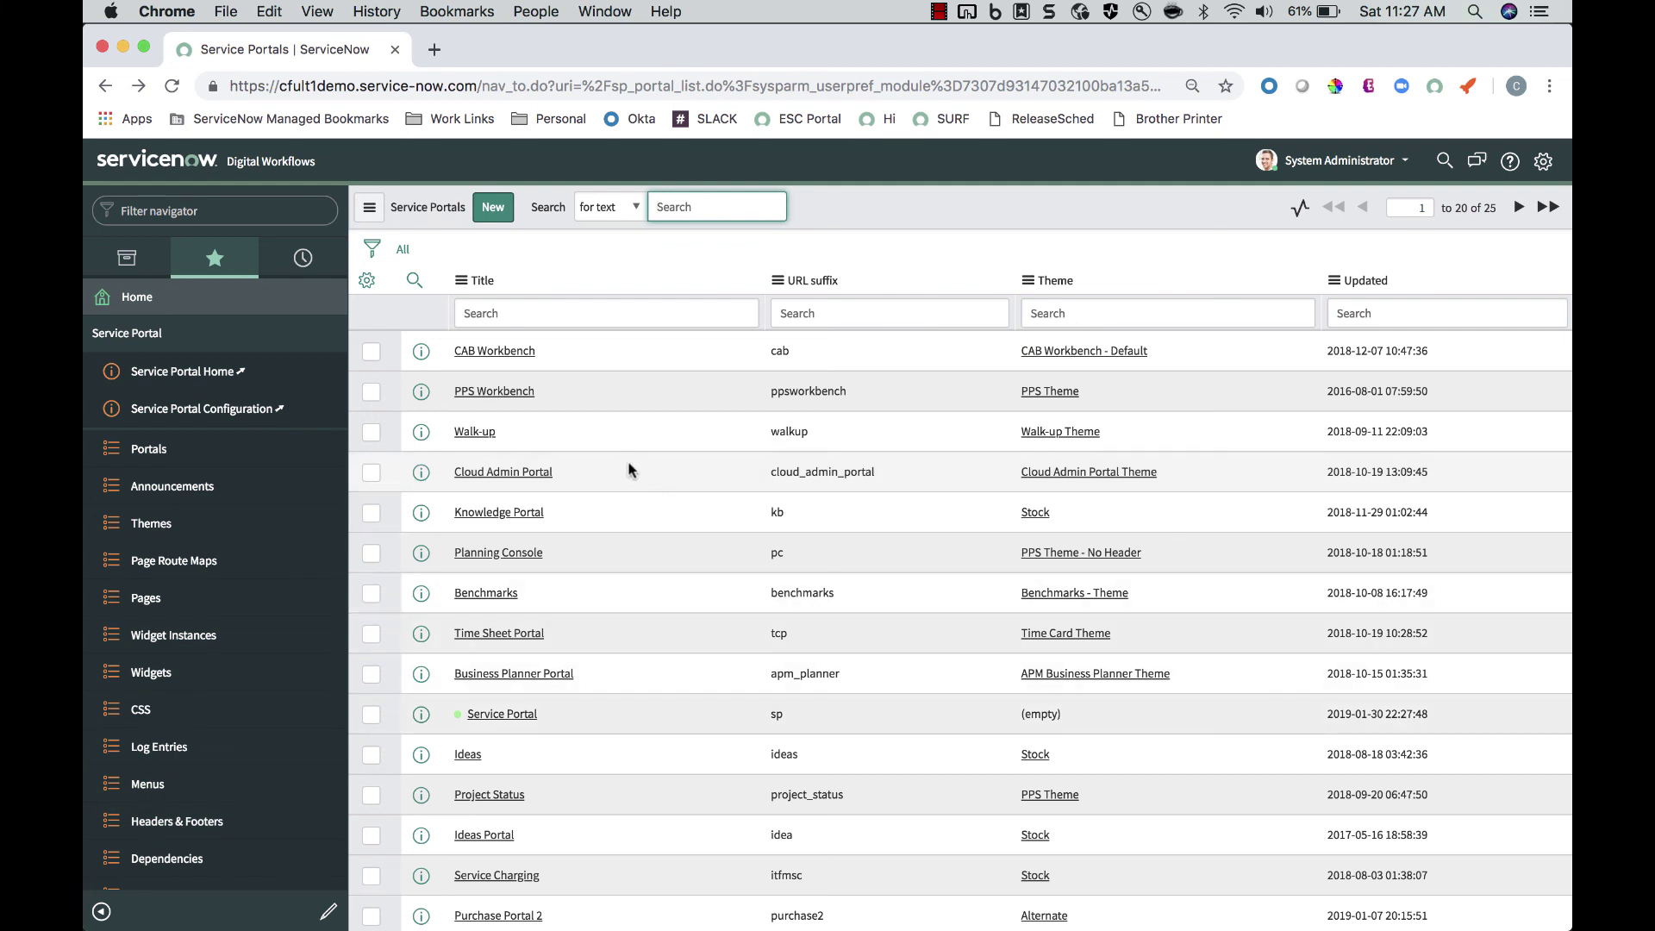
left_click(497, 635)
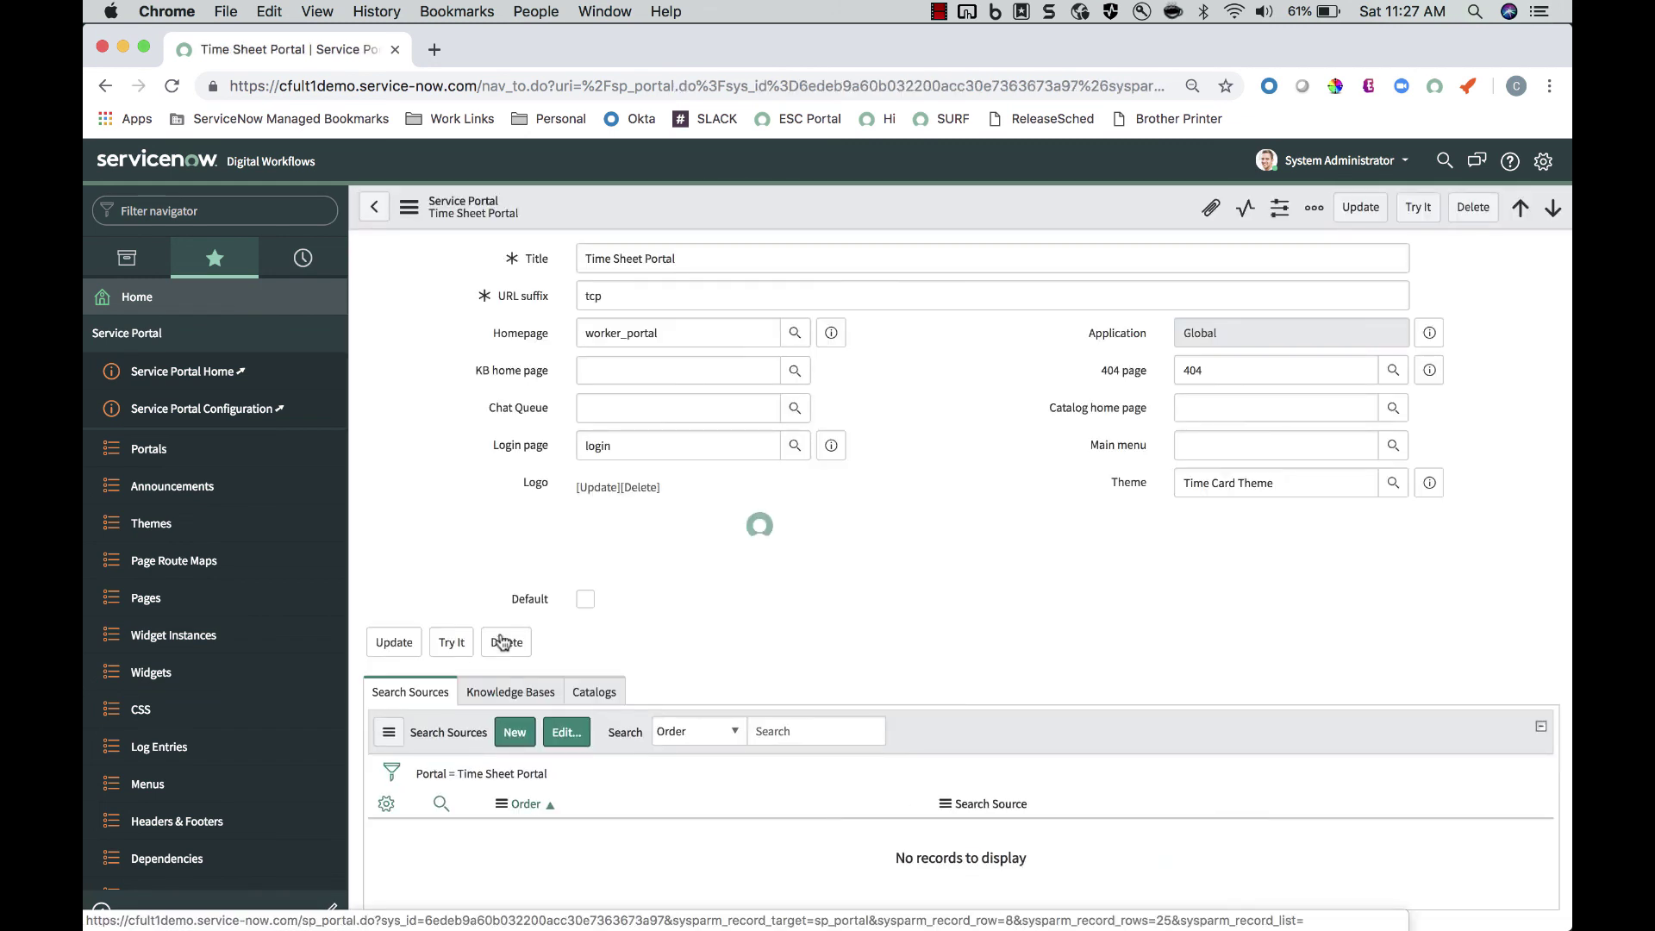
left_click(1418, 208)
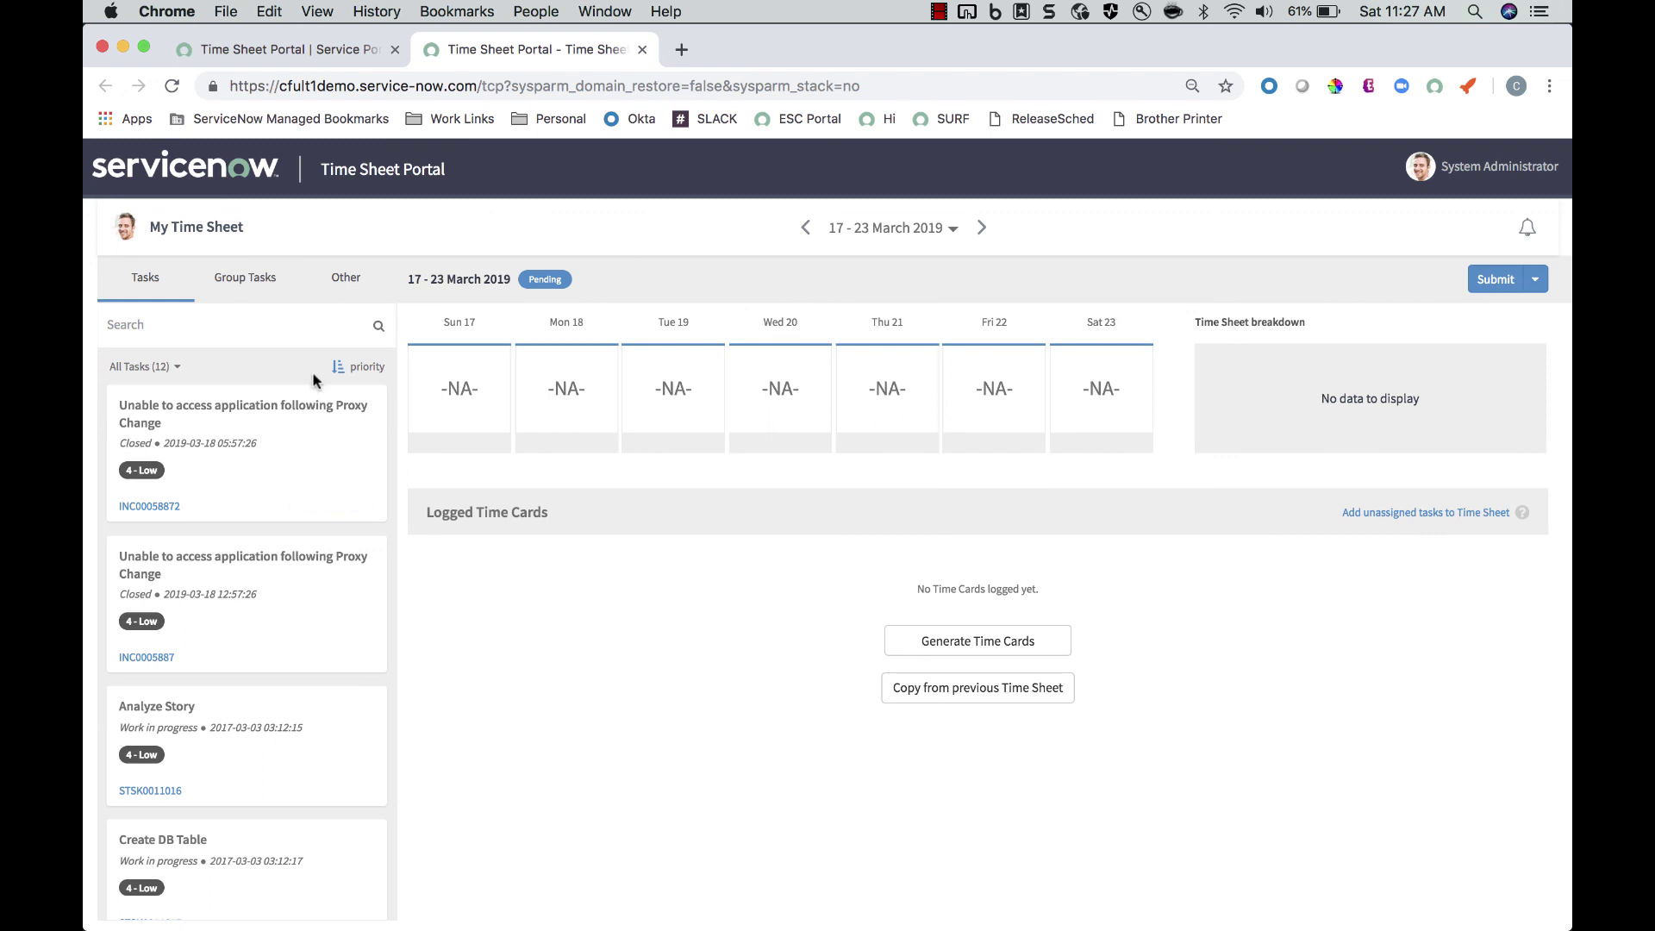
left_click(317, 51)
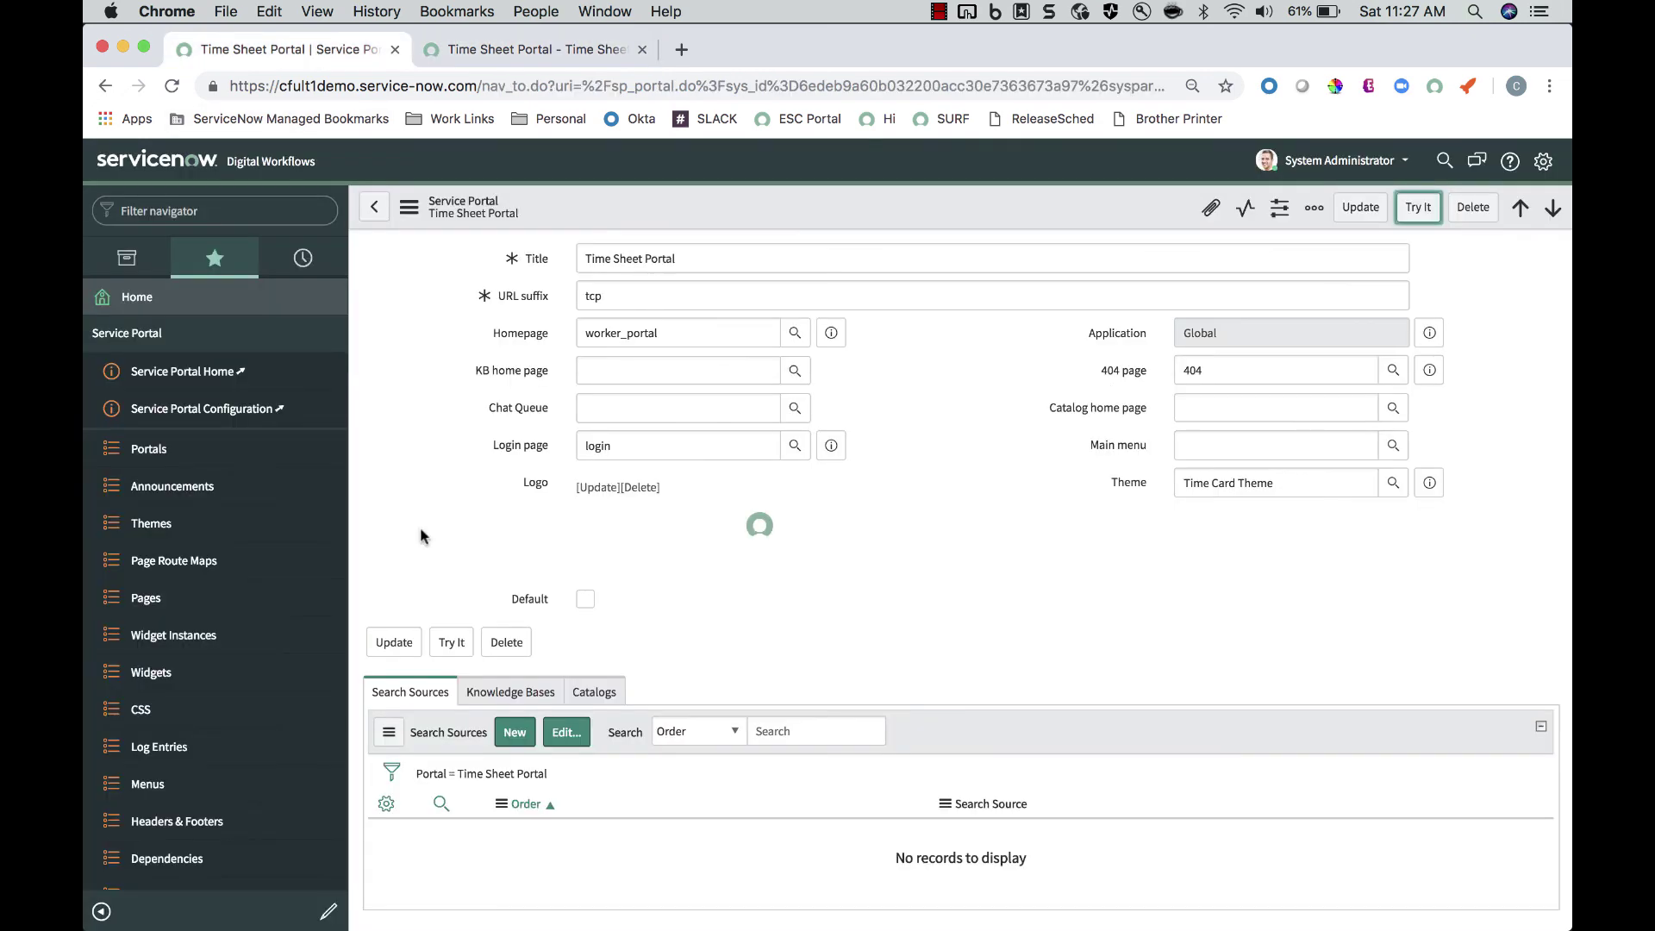
Open the Walk-up portal record from the list of portals, try out the portal, and return to the list
left_click(104, 85)
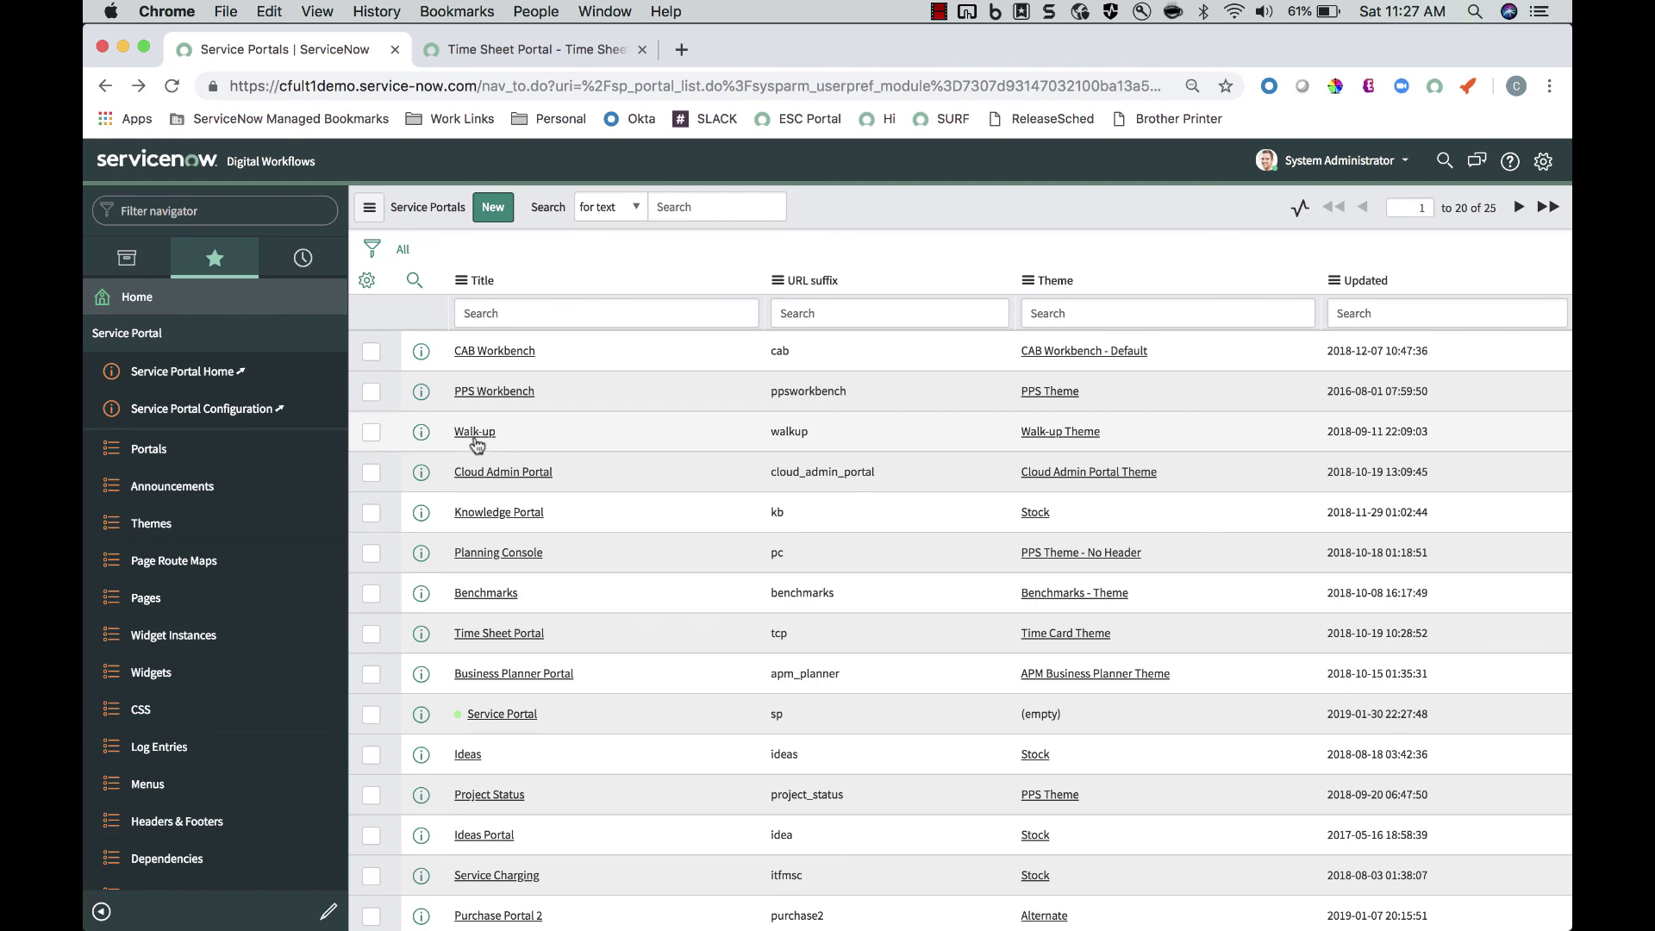
left_click(475, 434)
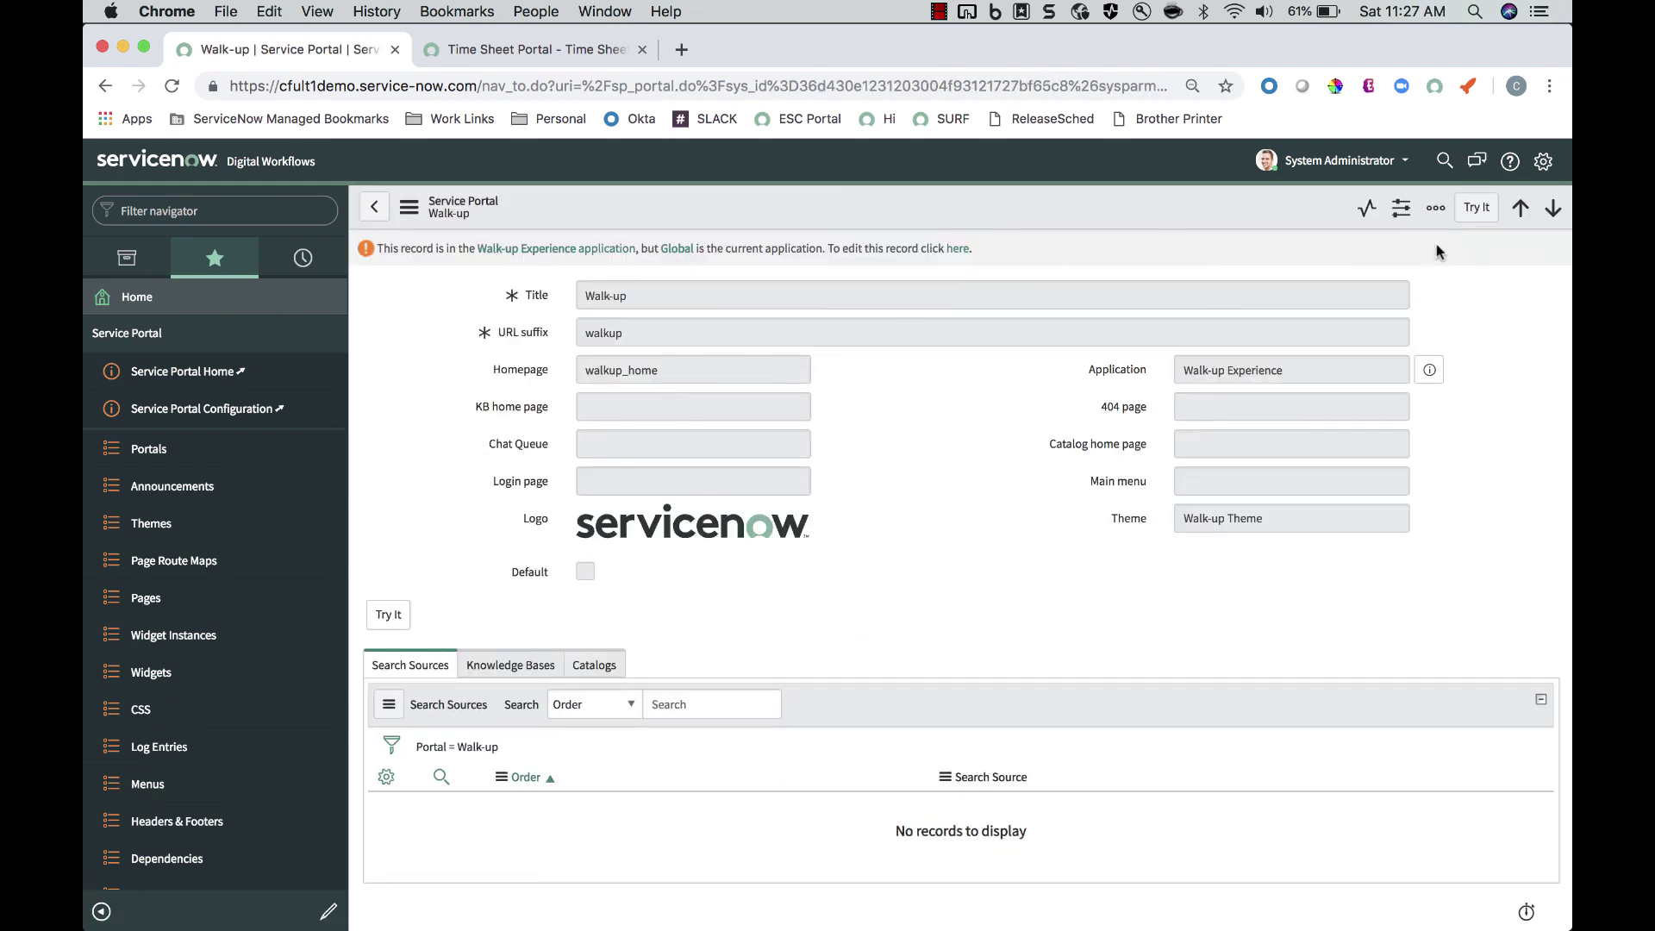
left_click(1477, 207)
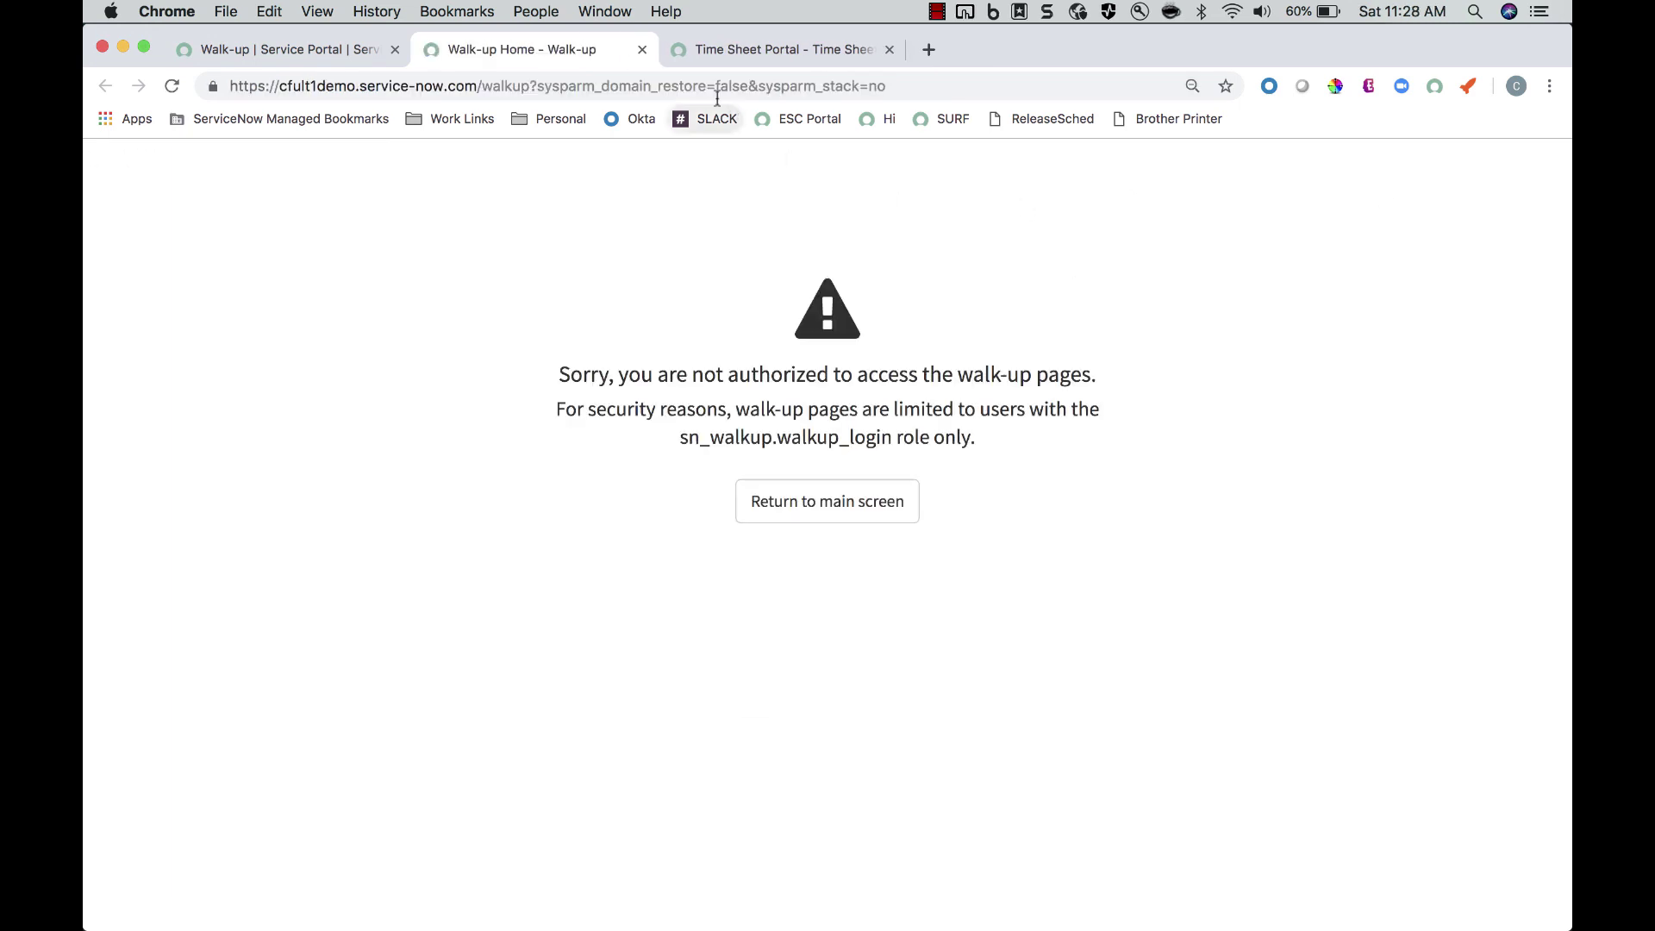
left_click(642, 49)
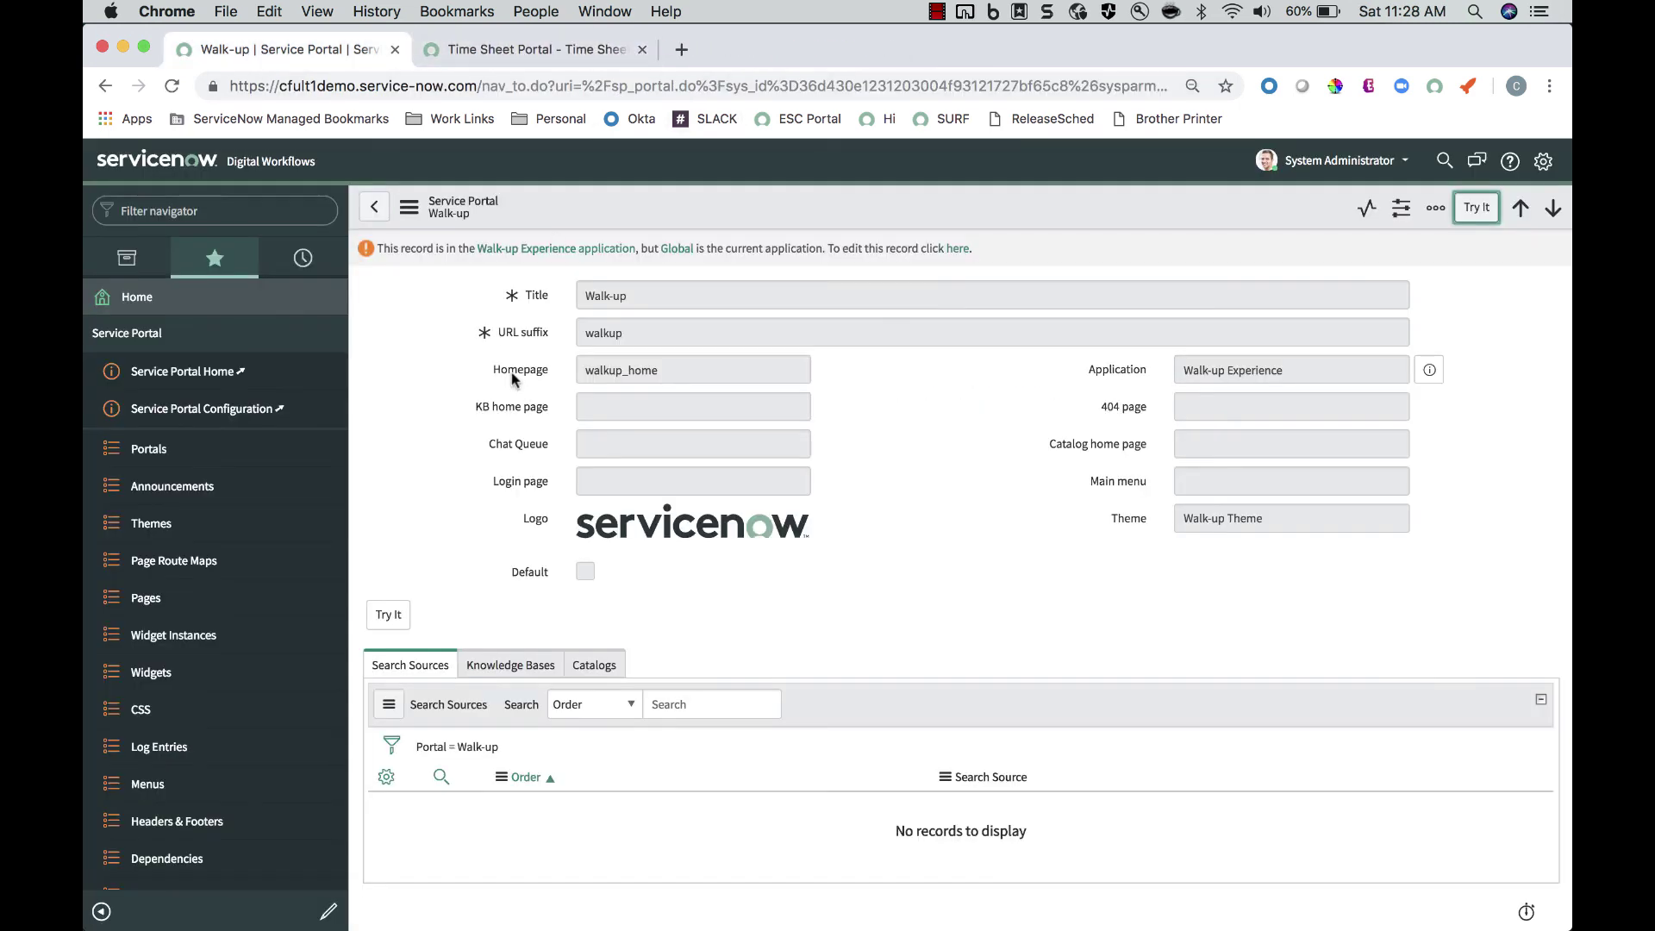
left_click(374, 207)
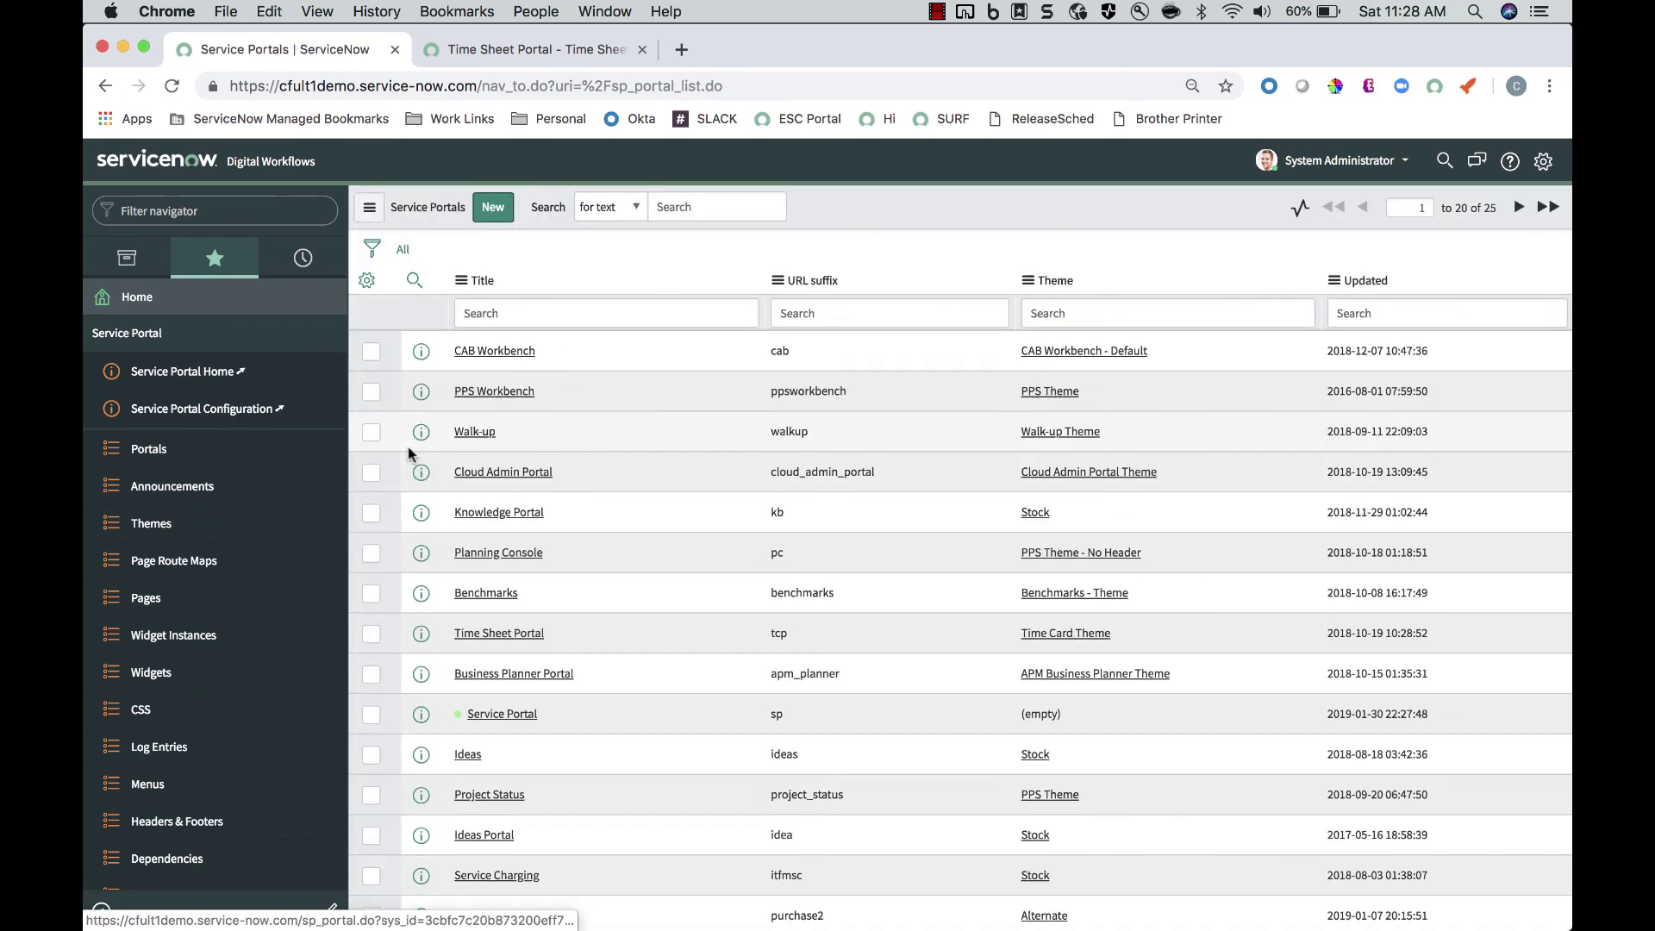
Open the Business Planner Portal record from the list of portals and try out the portal
scroll(520, 517, "down", 4)
left_click(521, 508)
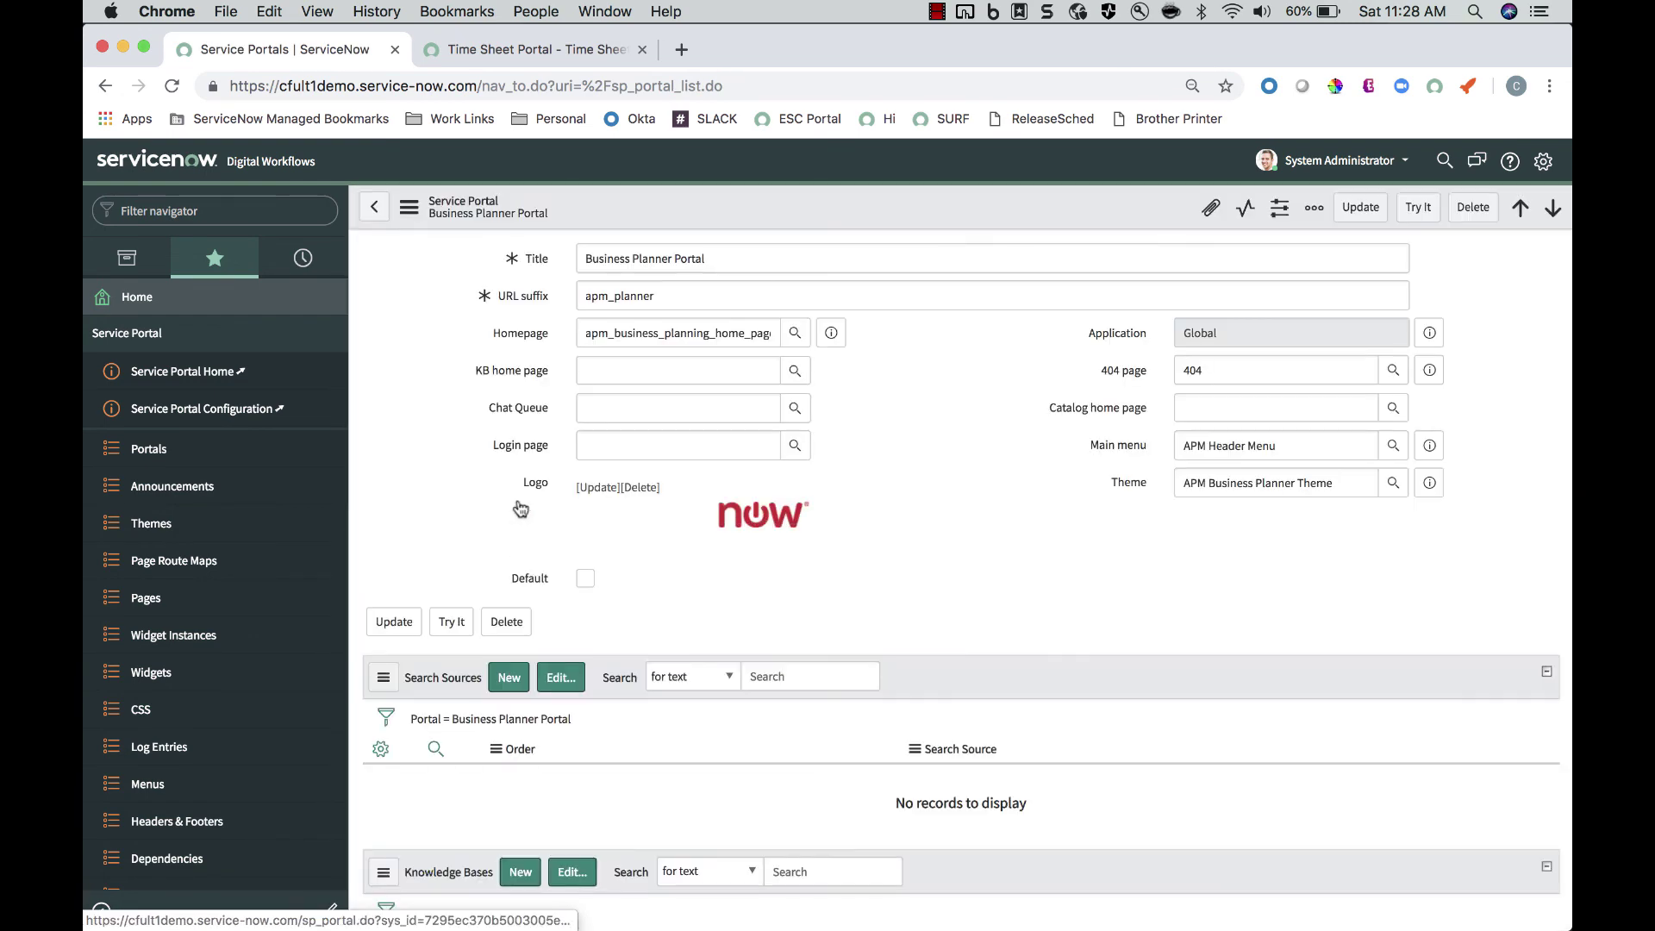
left_click(1418, 208)
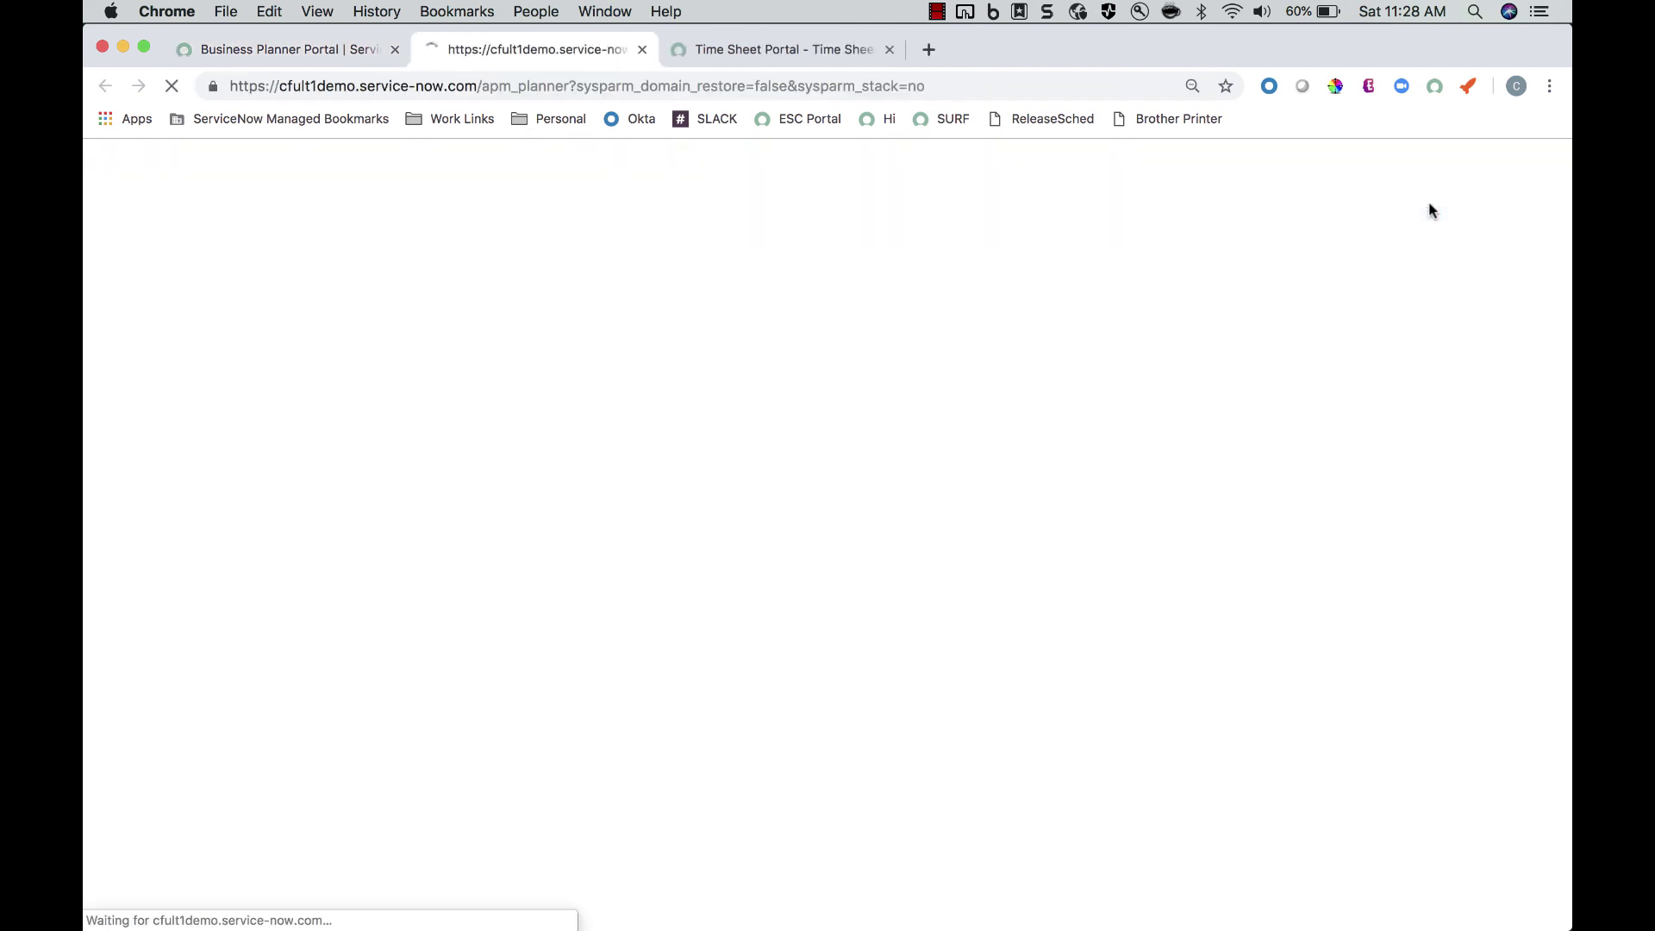